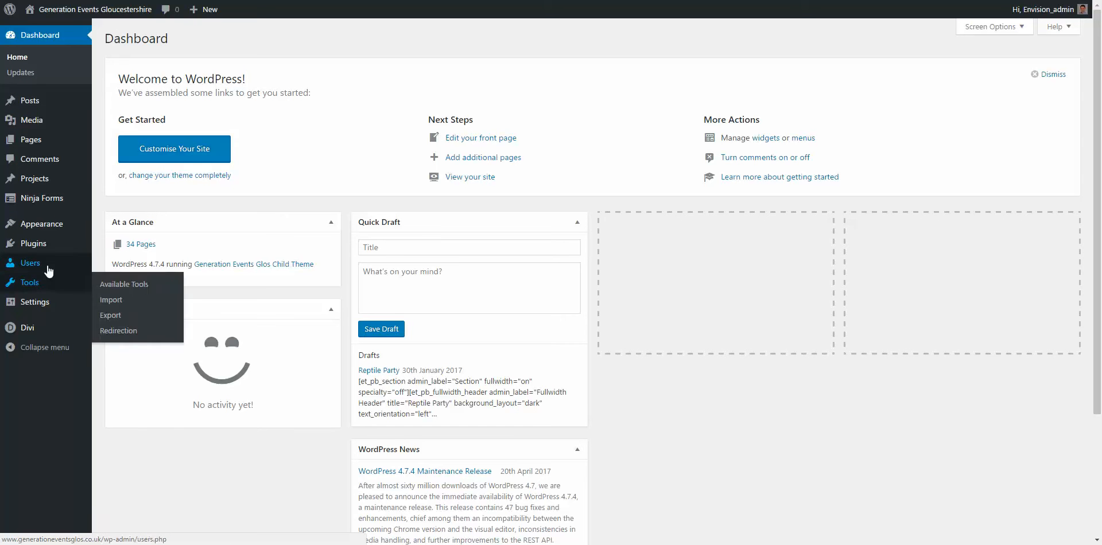
Step: Open the second administrator's Edit User page from the Users list and scroll through its details
mouse_move(26, 269)
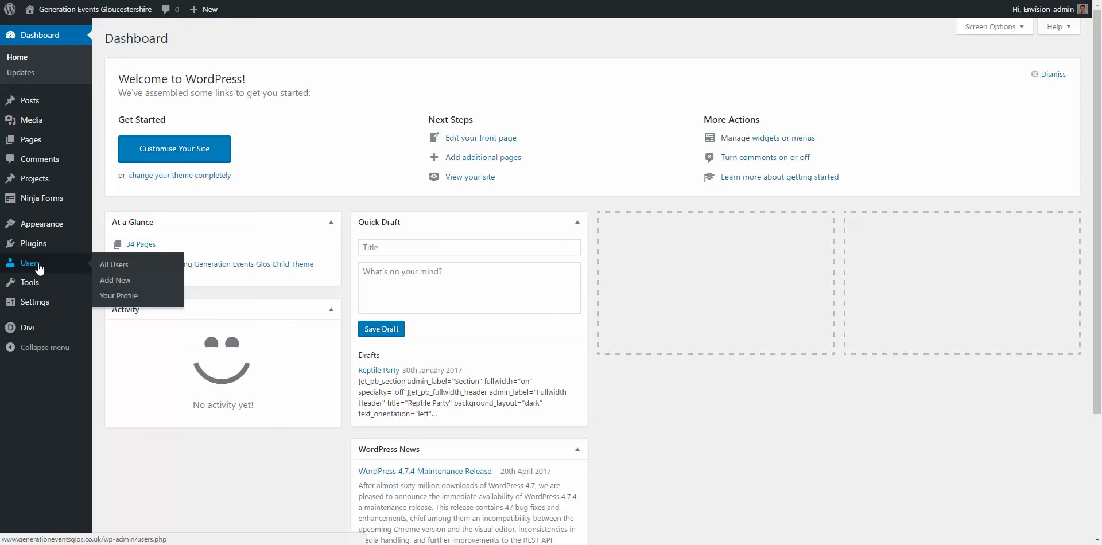
click(38, 263)
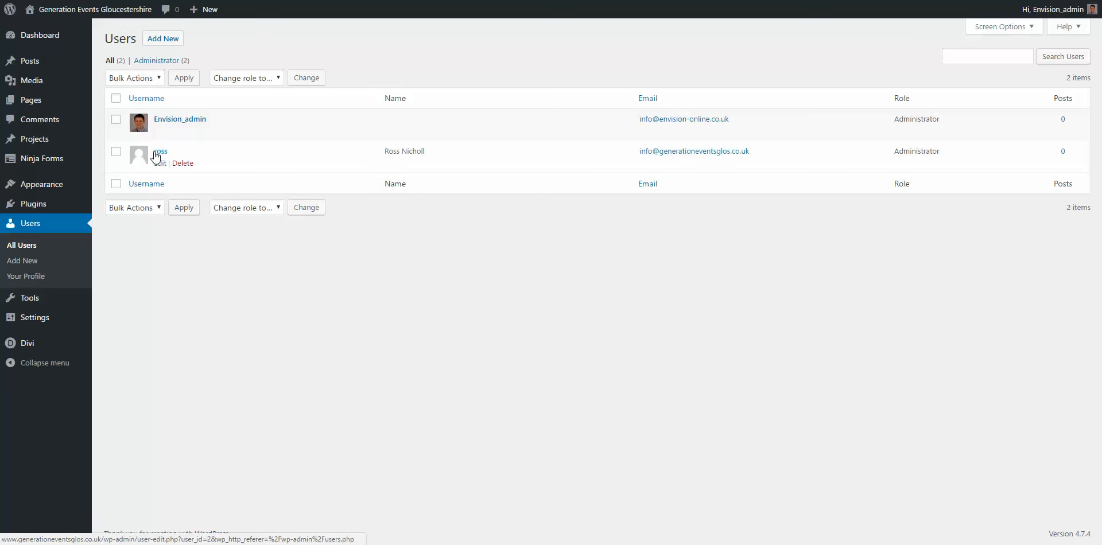
click(160, 164)
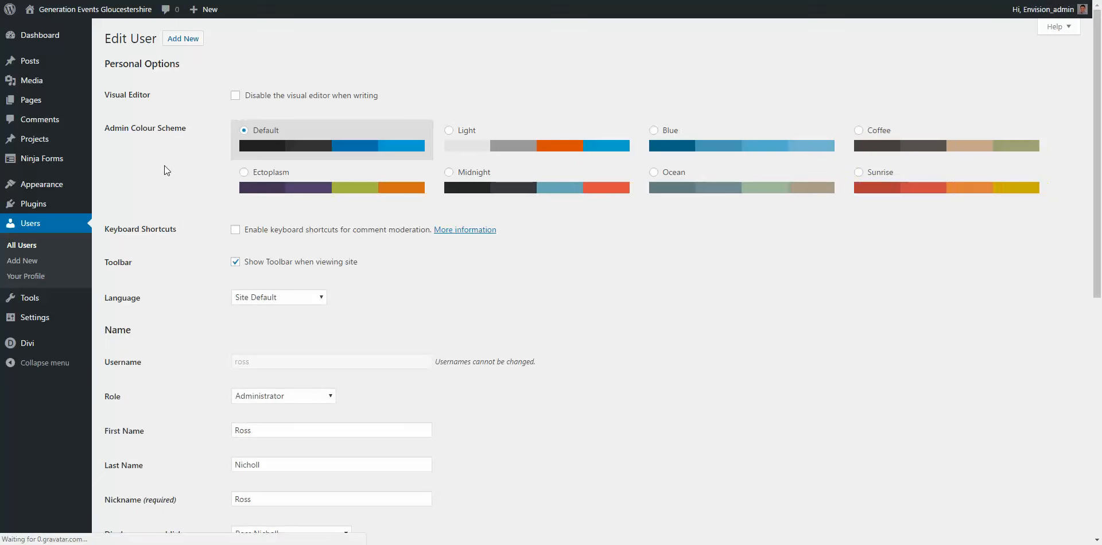
scroll(139, 145, down, 3)
scroll(153, 142, up, 3)
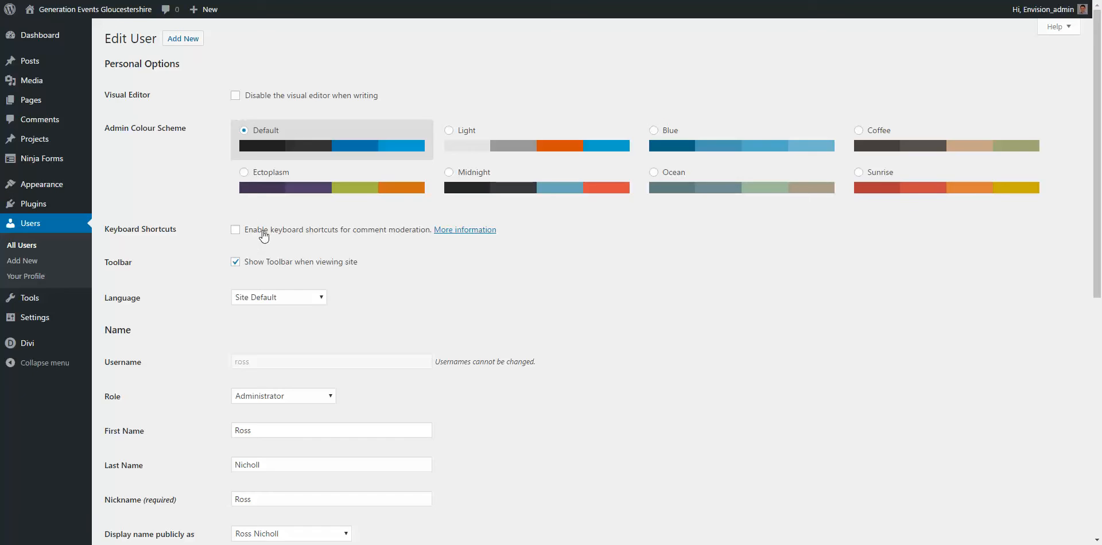
scroll(264, 235, down, 2)
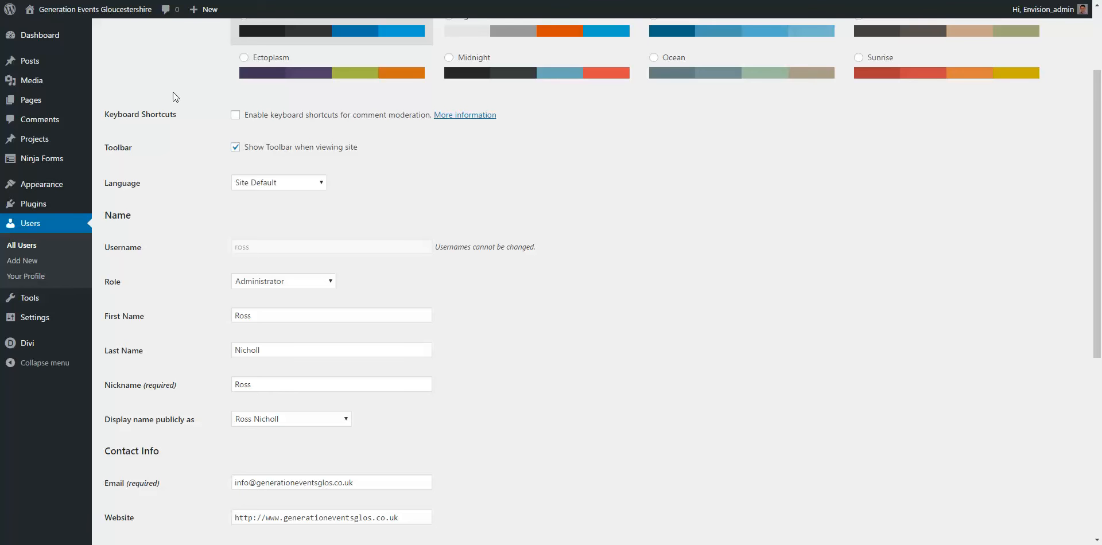
scroll(173, 96, down, 1)
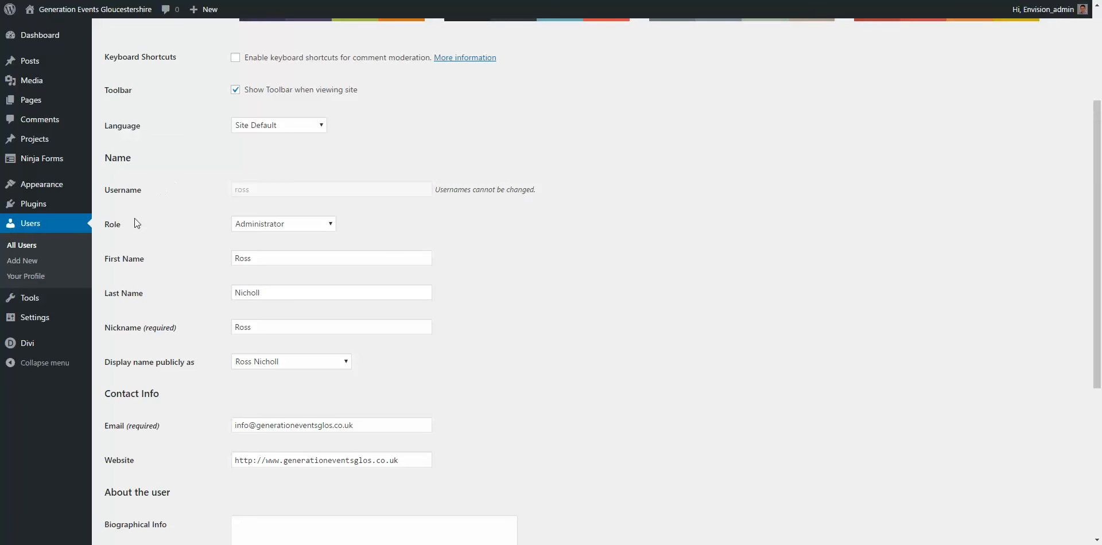
Step: Expand the Role dropdown to see which roles this administrator could be given
click(259, 224)
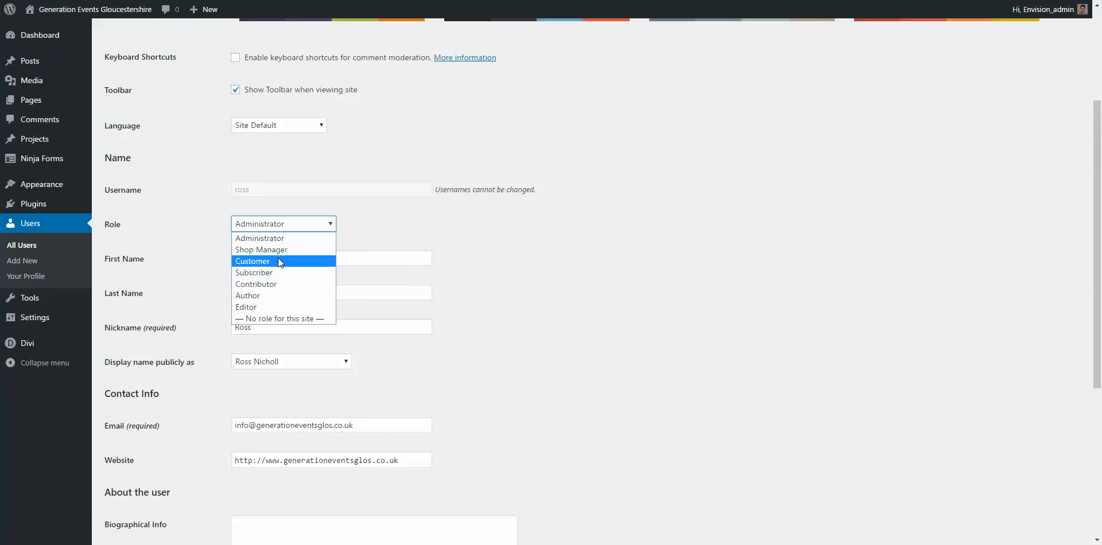
Step: Close the Role list leaving Administrator, then review the first name, last name, nickname and email fields
click(482, 273)
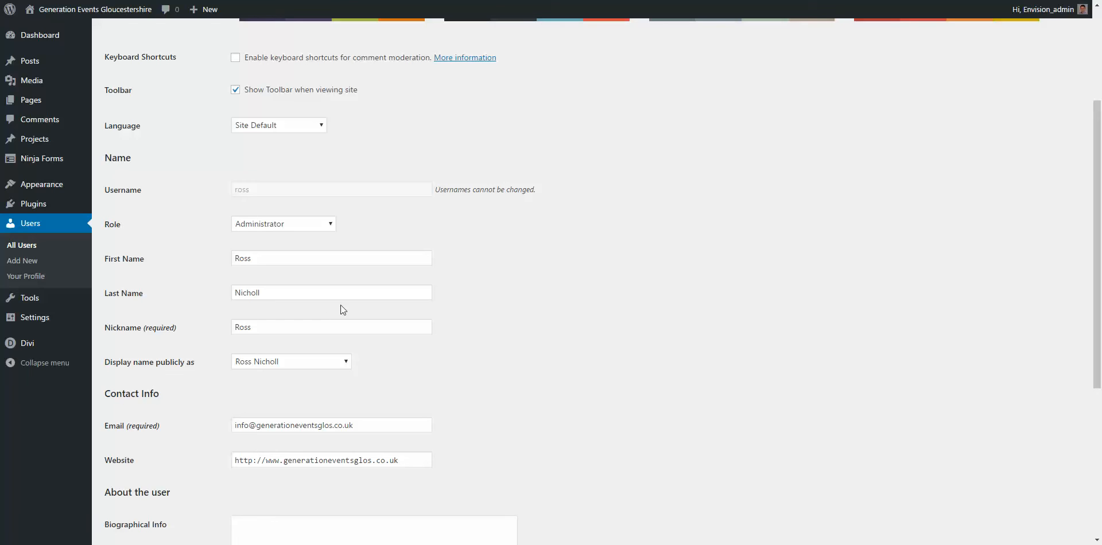
click(264, 291)
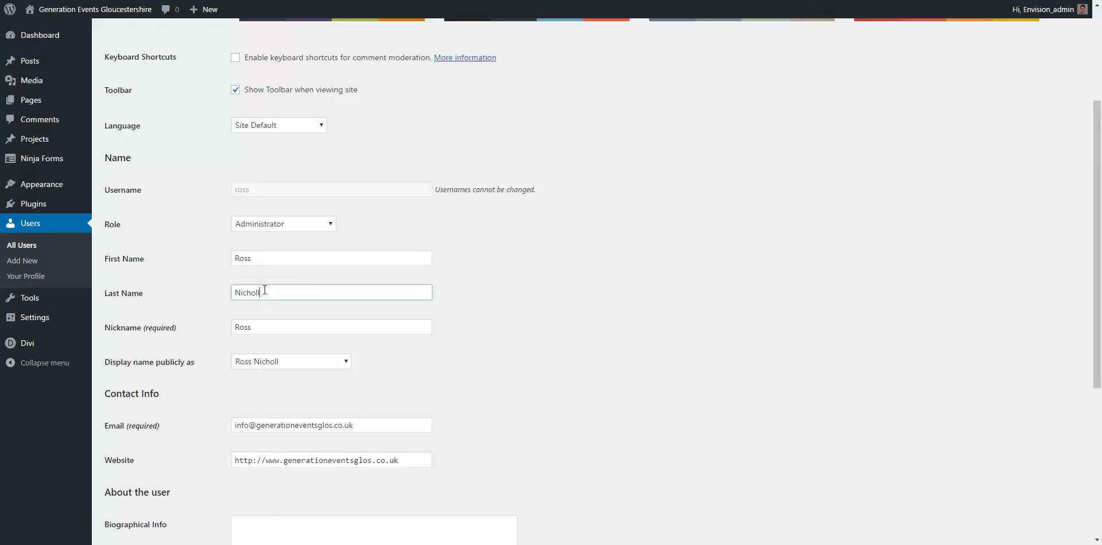
click(263, 258)
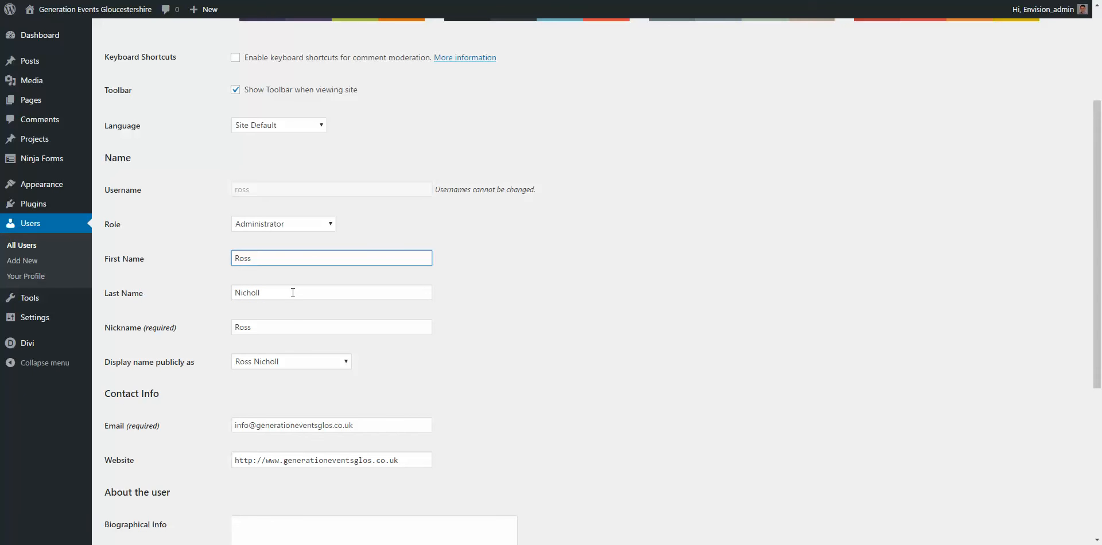
click(286, 324)
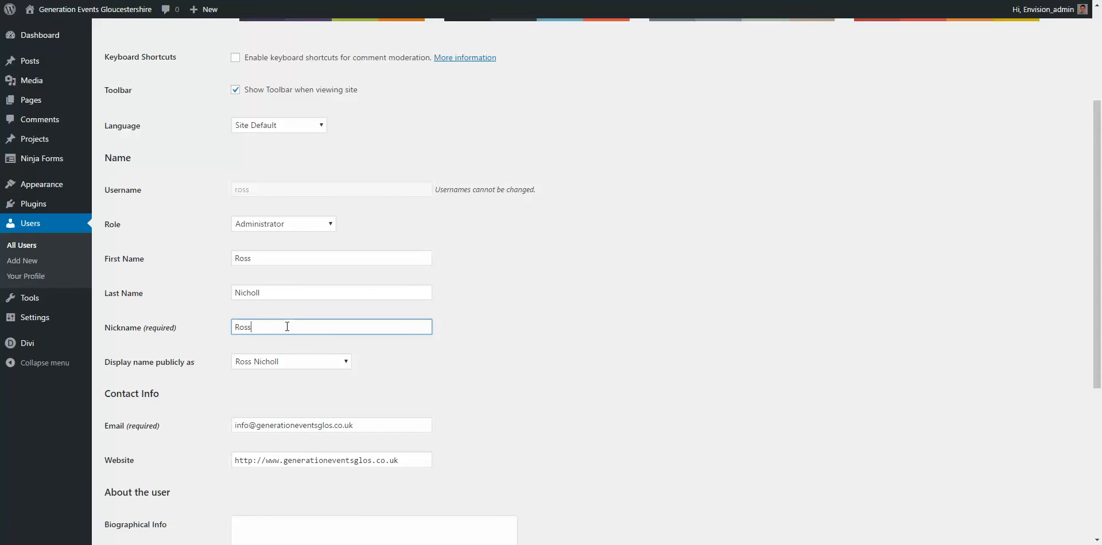
click(456, 384)
scroll(408, 358, down, 1)
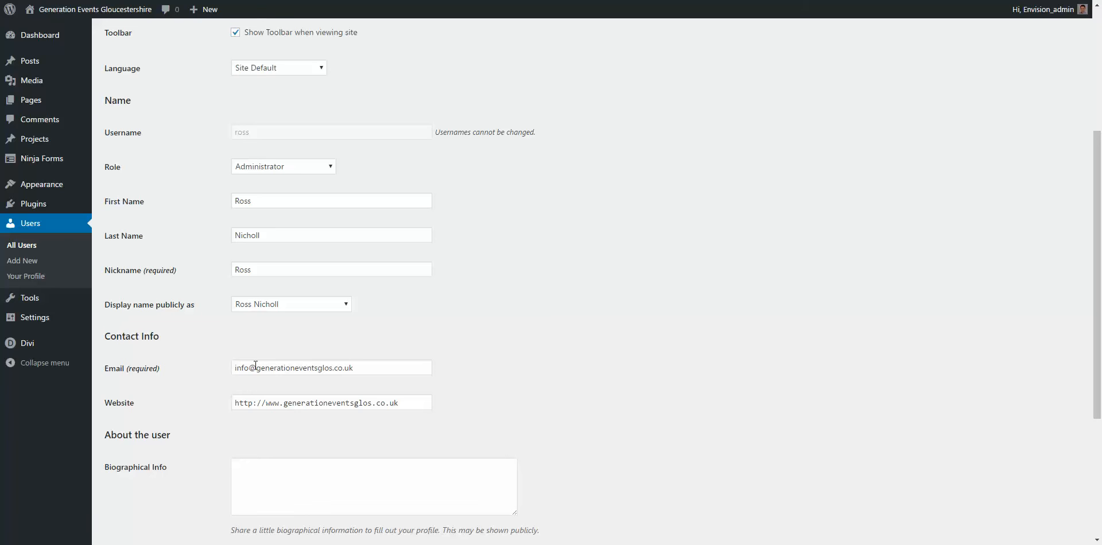
drag(430, 369, 207, 351)
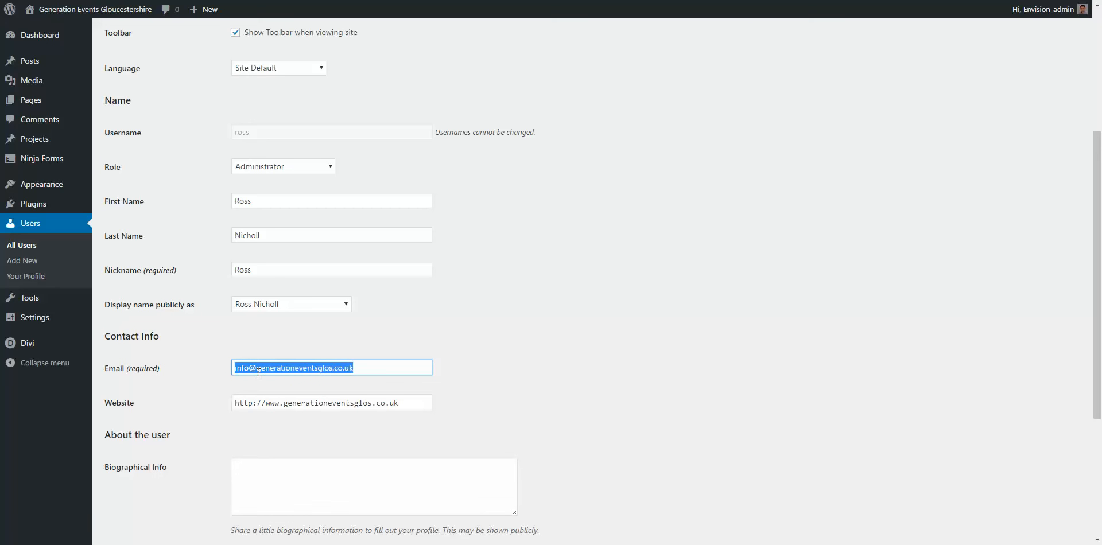
scroll(252, 353, down, 4)
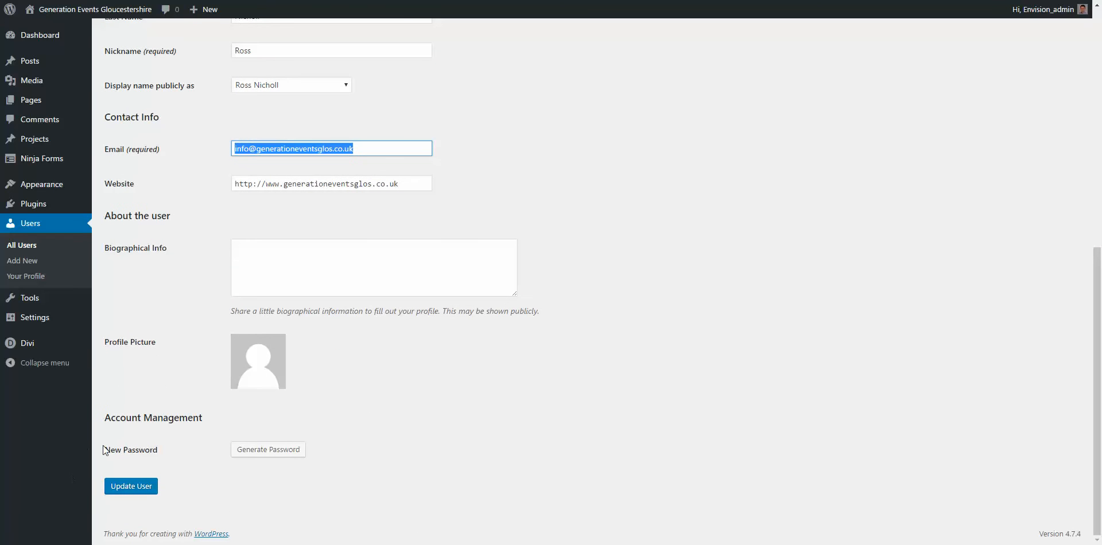
Step: Generate a strong password for the user, then select and delete it
click(277, 454)
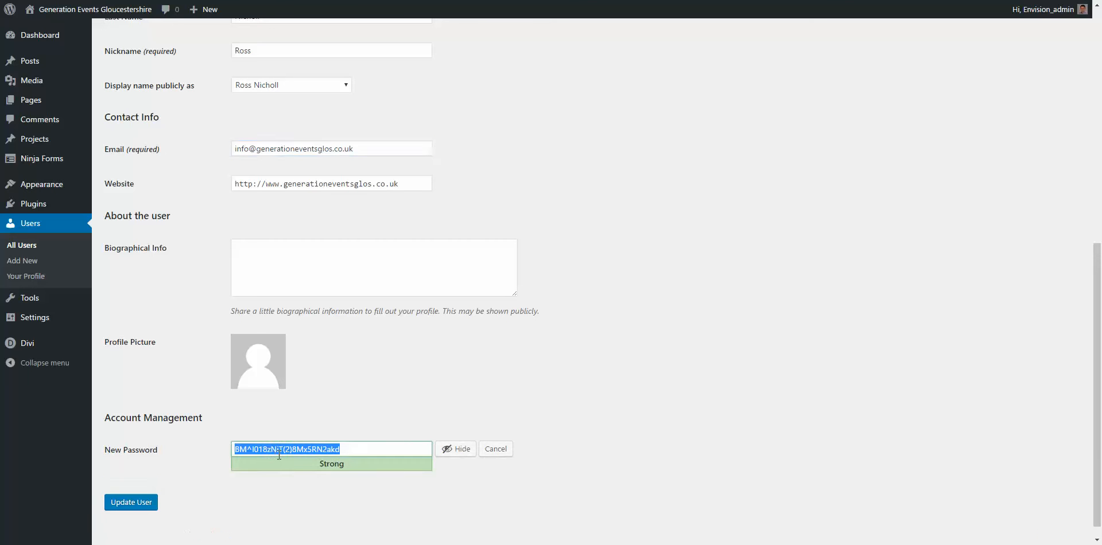
click(348, 450)
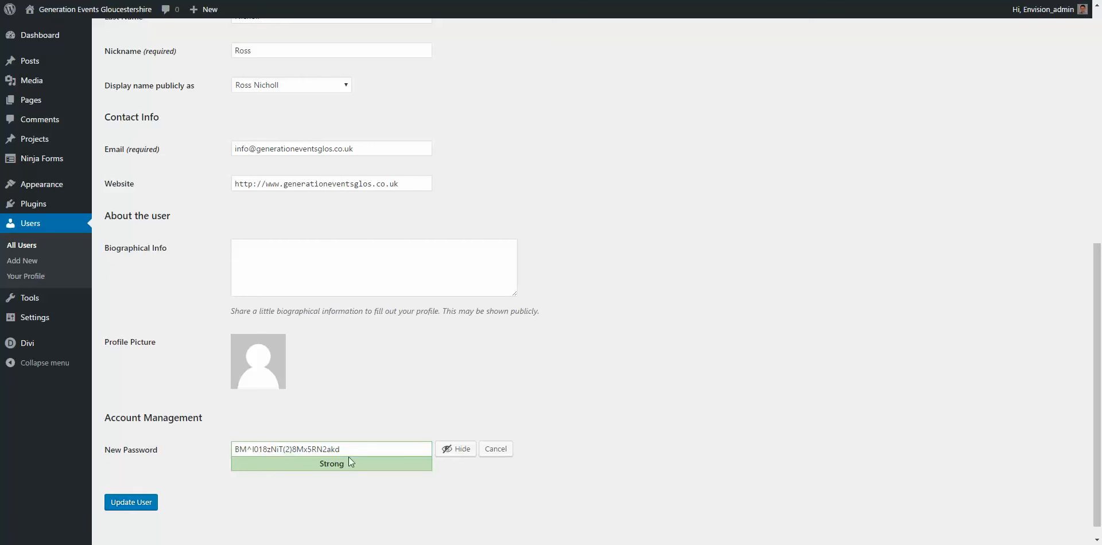
drag(347, 448, 219, 440)
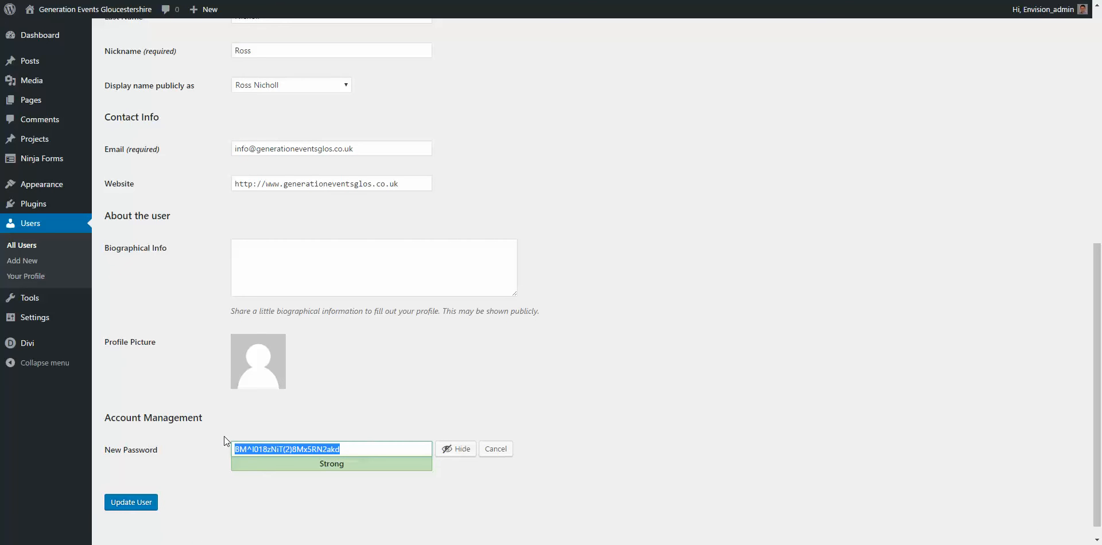
drag(338, 450, 274, 449)
key(BackSpace)
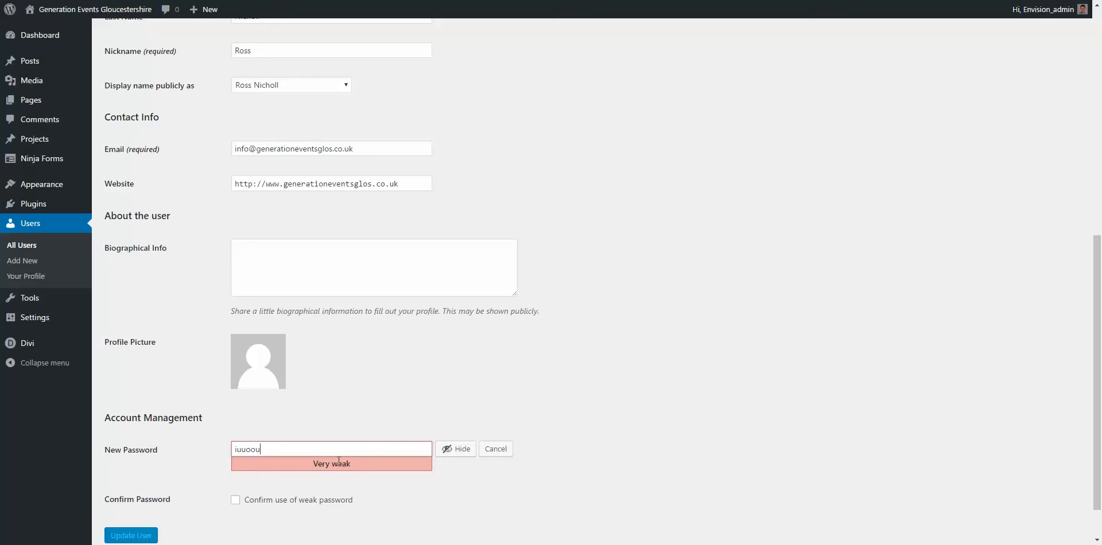
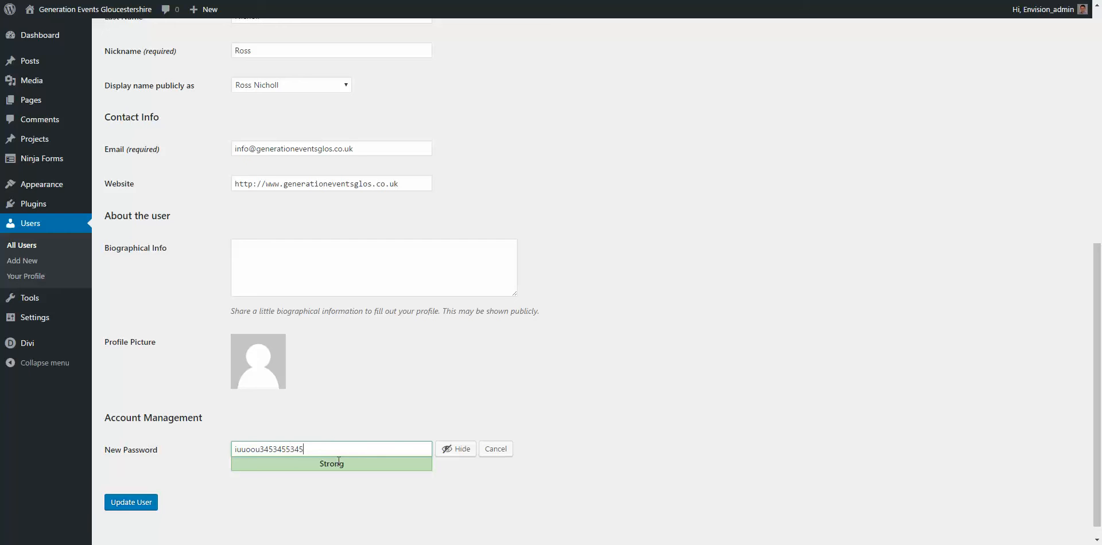
Step: Type a custom password, then clear it so the new password stays blank
drag(304, 449, 221, 444)
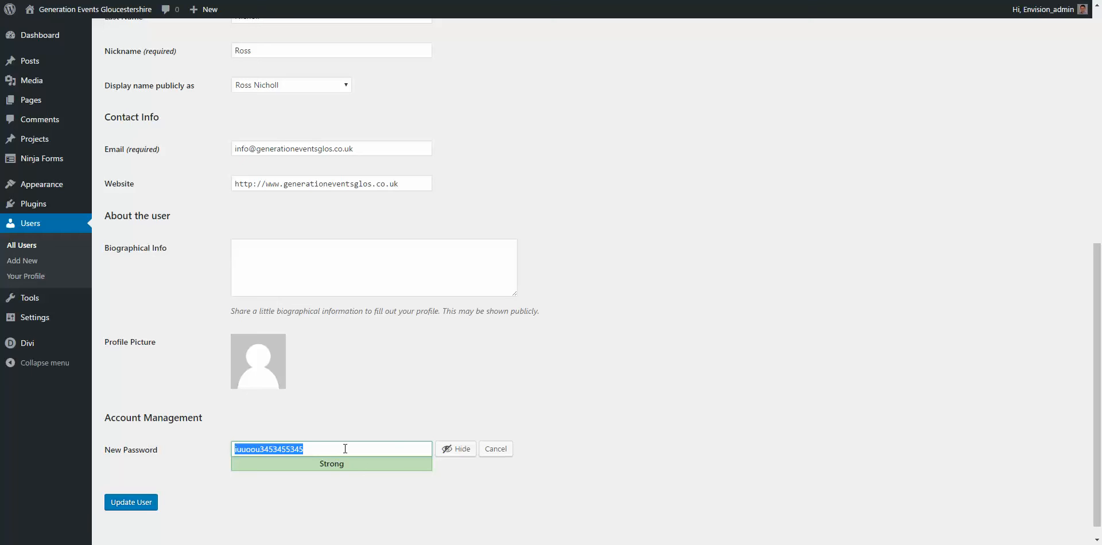
key(BackSpace)
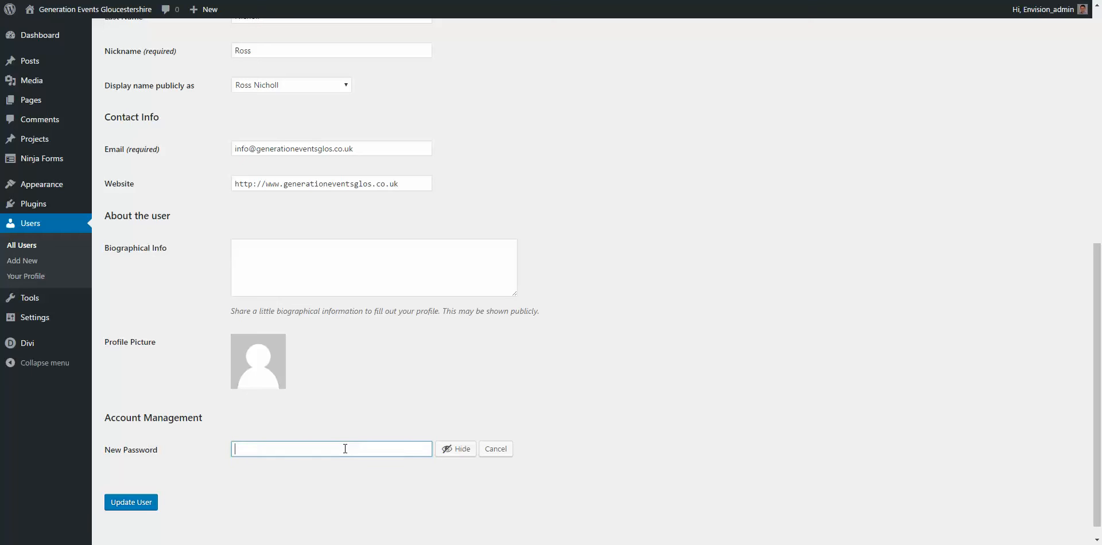
Step: Leave the Edit User page without saving and open the Add New User form
click(19, 246)
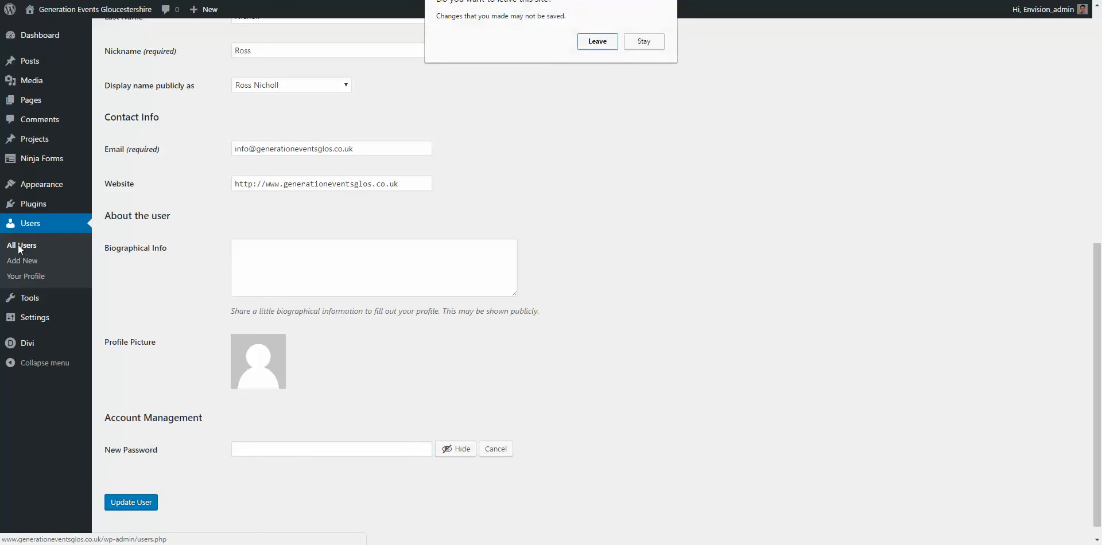
click(598, 42)
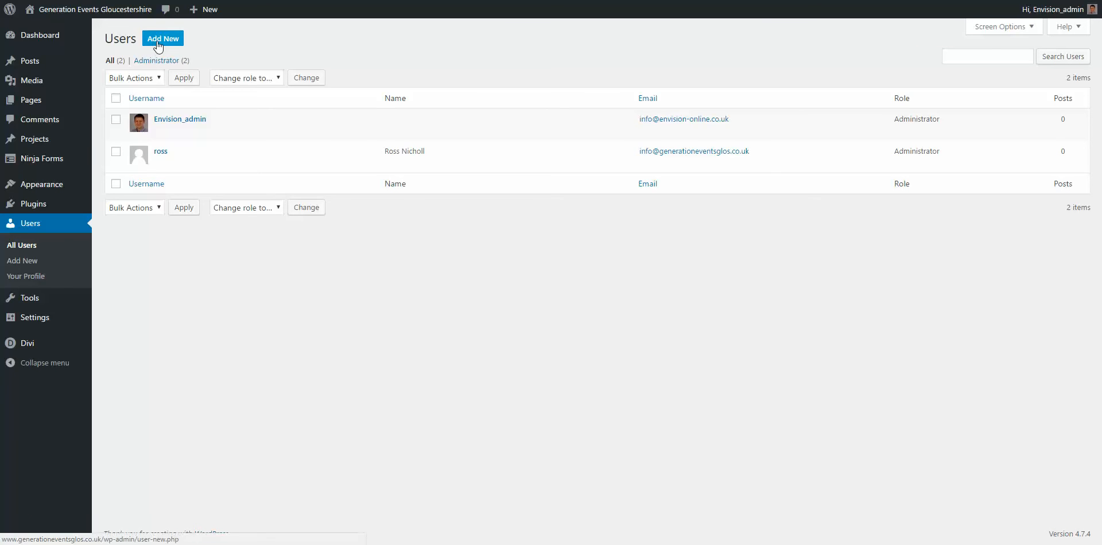
click(156, 40)
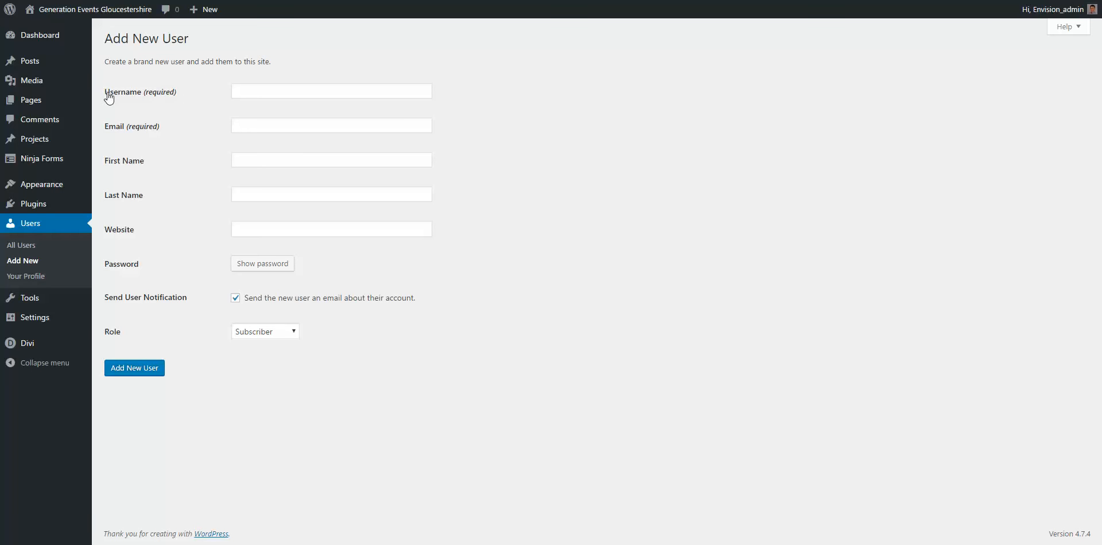
Step: Step through the new user's fields and replace the suggested password with a custom medium-strength one
click(247, 94)
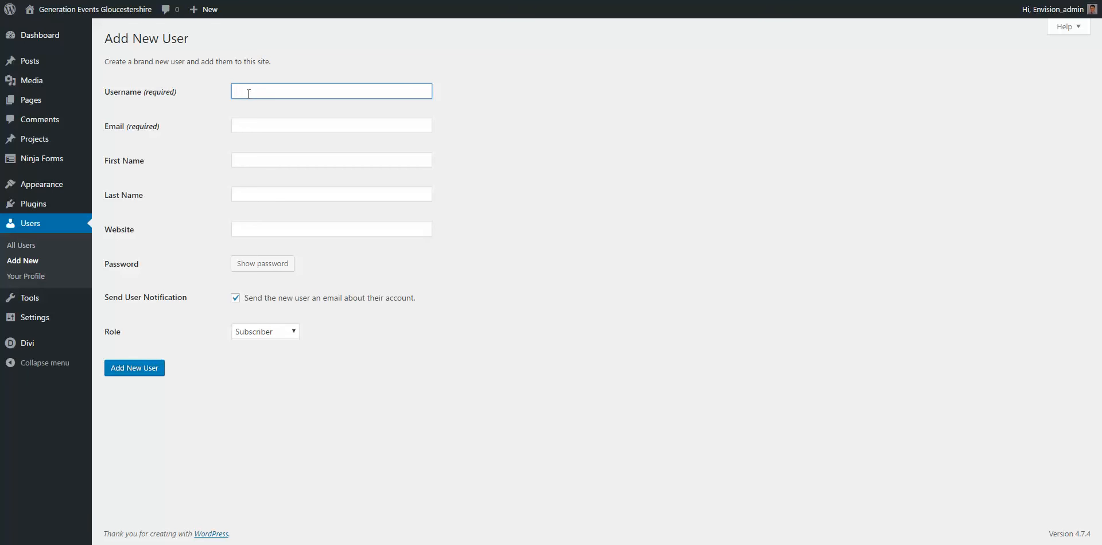
click(243, 160)
click(248, 194)
click(249, 228)
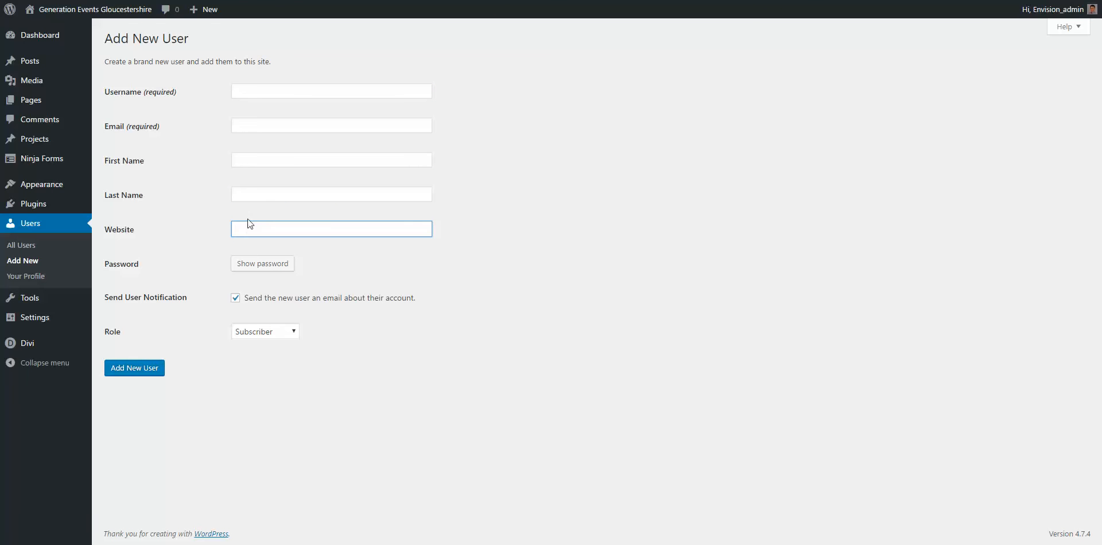
click(259, 267)
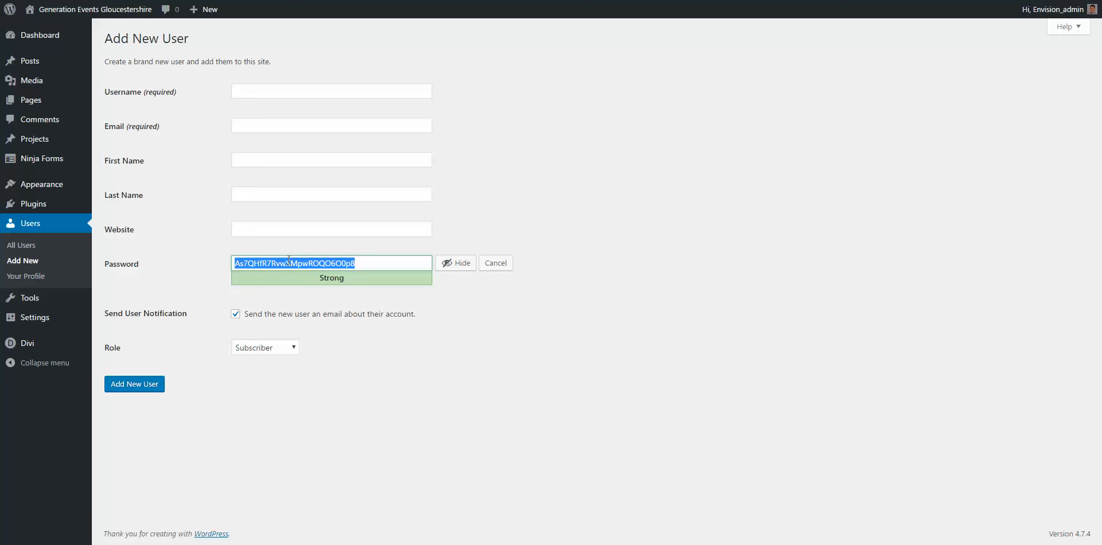
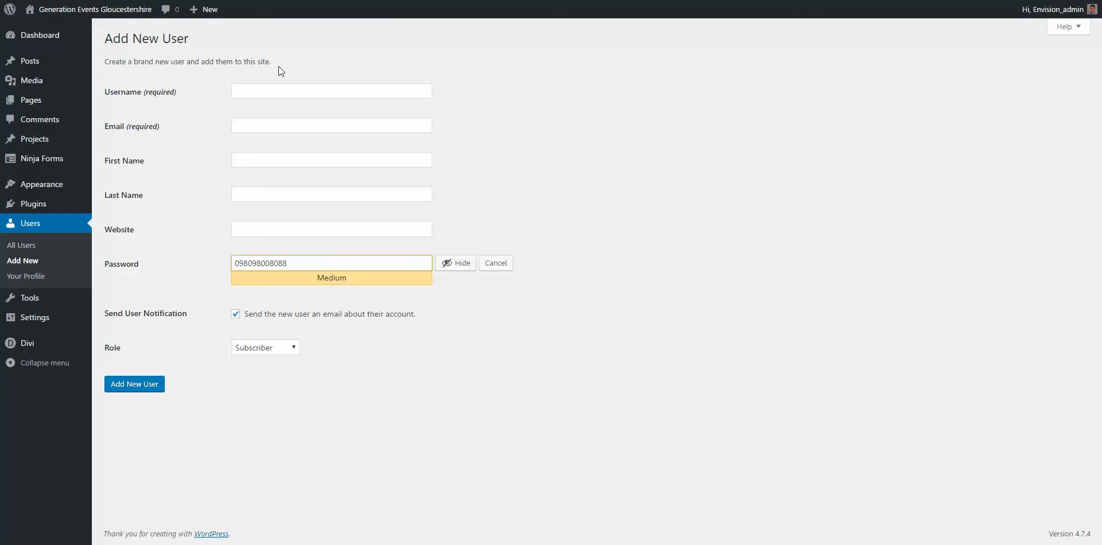
click(262, 127)
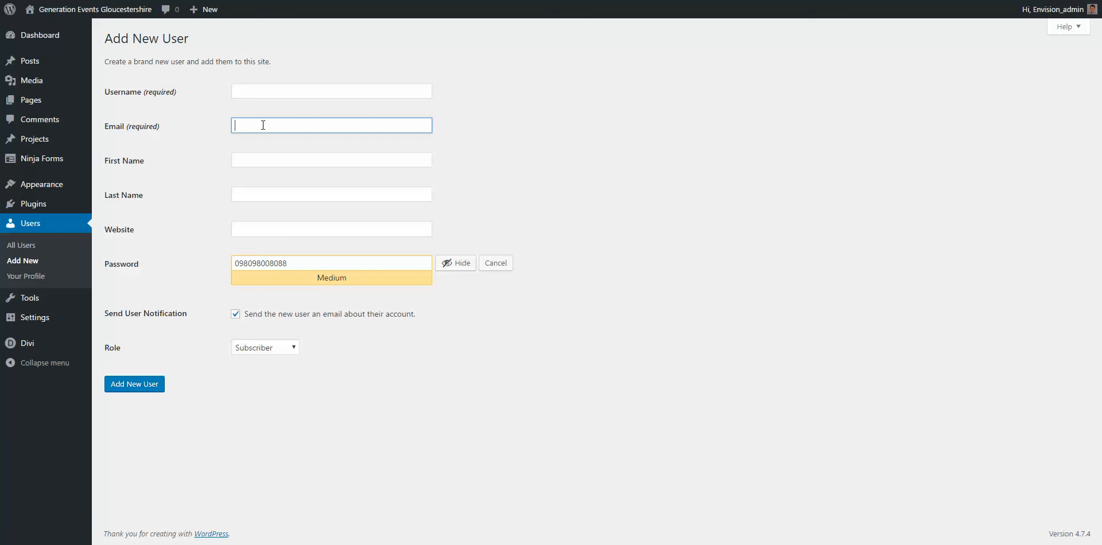
click(299, 127)
click(408, 367)
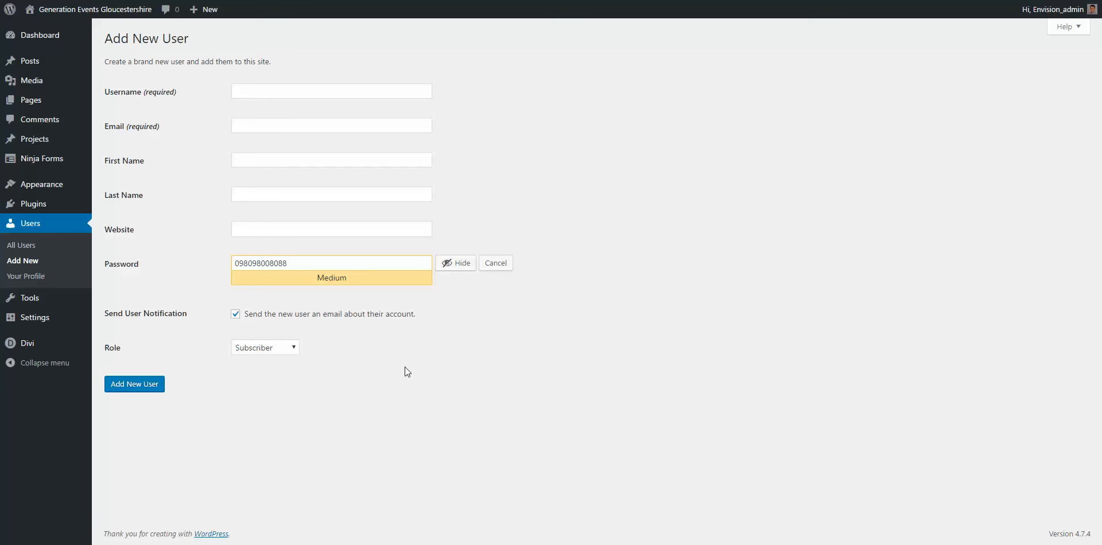
click(261, 345)
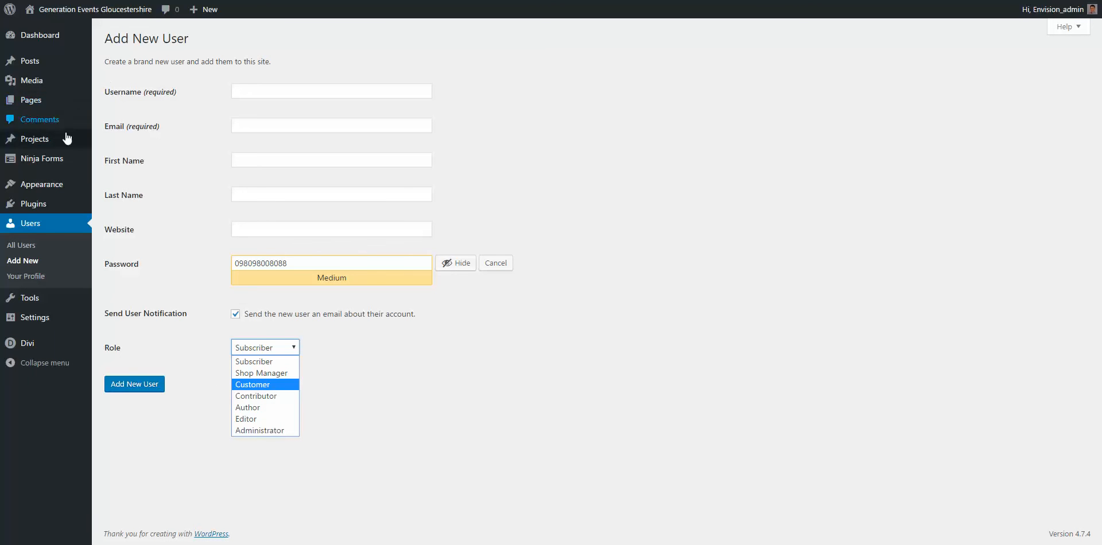
mouse_move(53, 181)
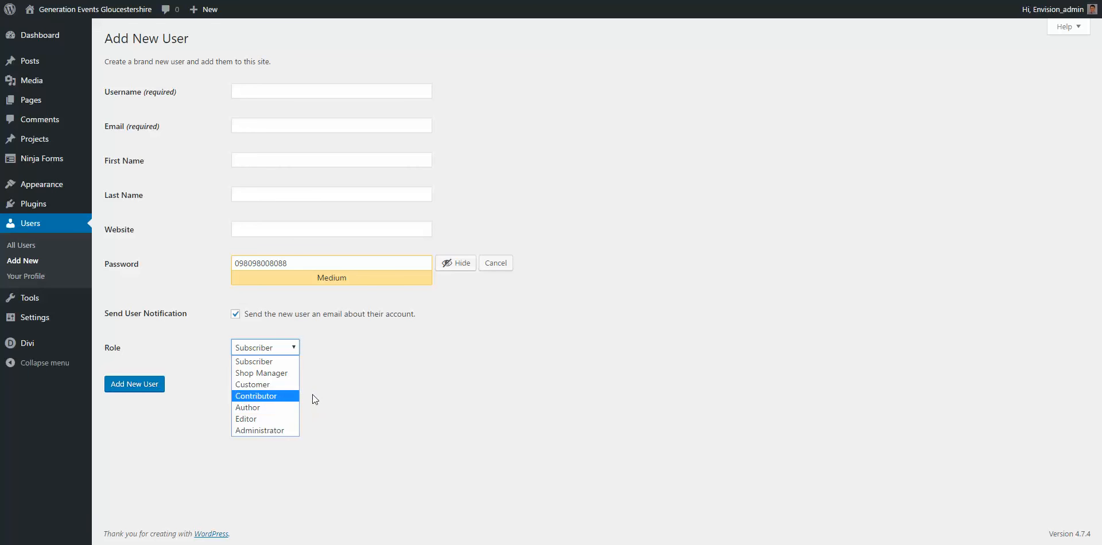
click(323, 367)
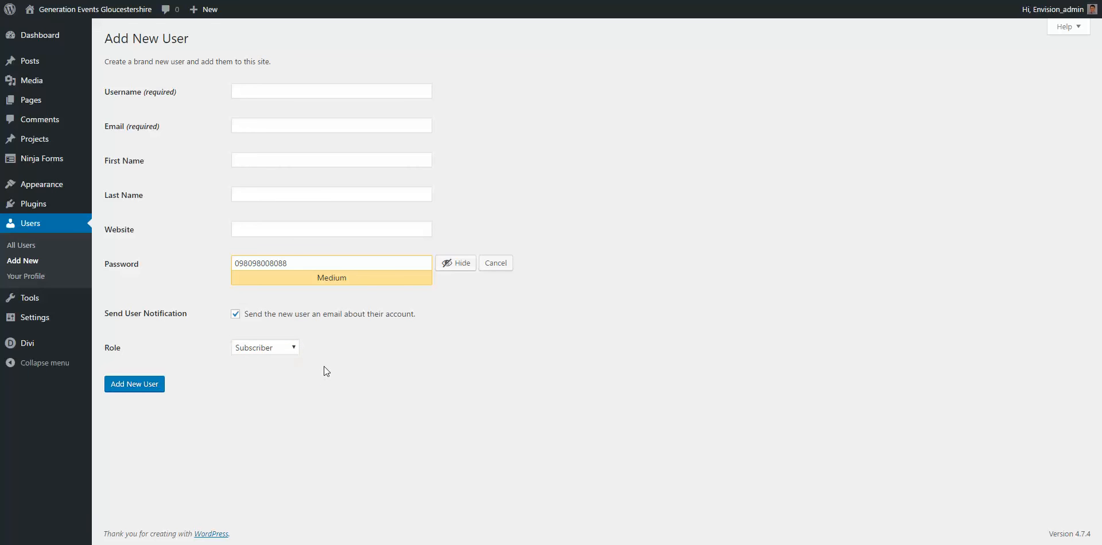
click(43, 230)
Step: Discard the unfinished new user and launch Appearance > Customise with a live site preview
click(606, 40)
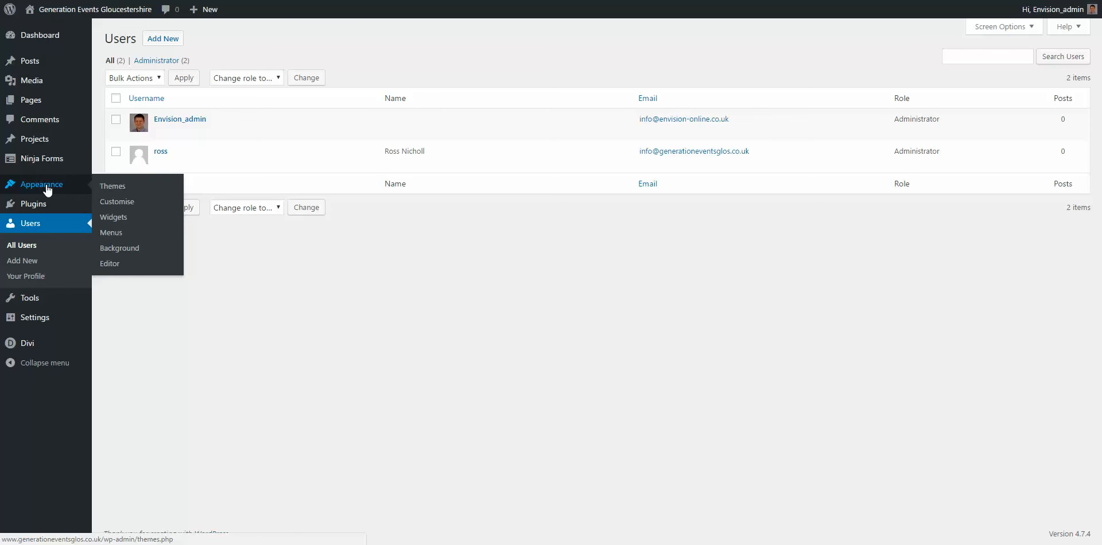
click(127, 207)
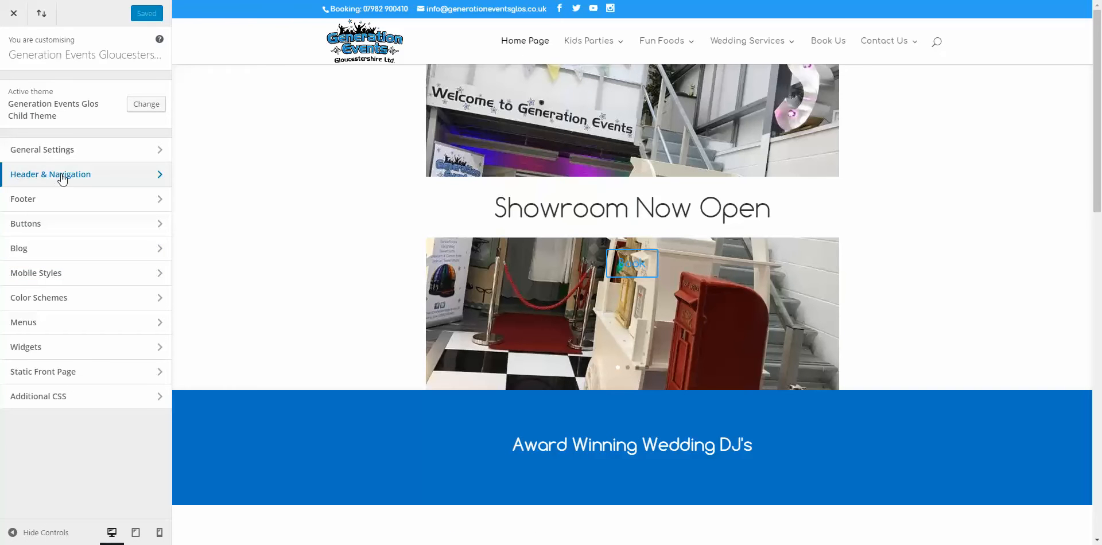
Step: In Header Format, preview the Centered Inline Logo, Slide In and Fullscreen header styles
click(81, 178)
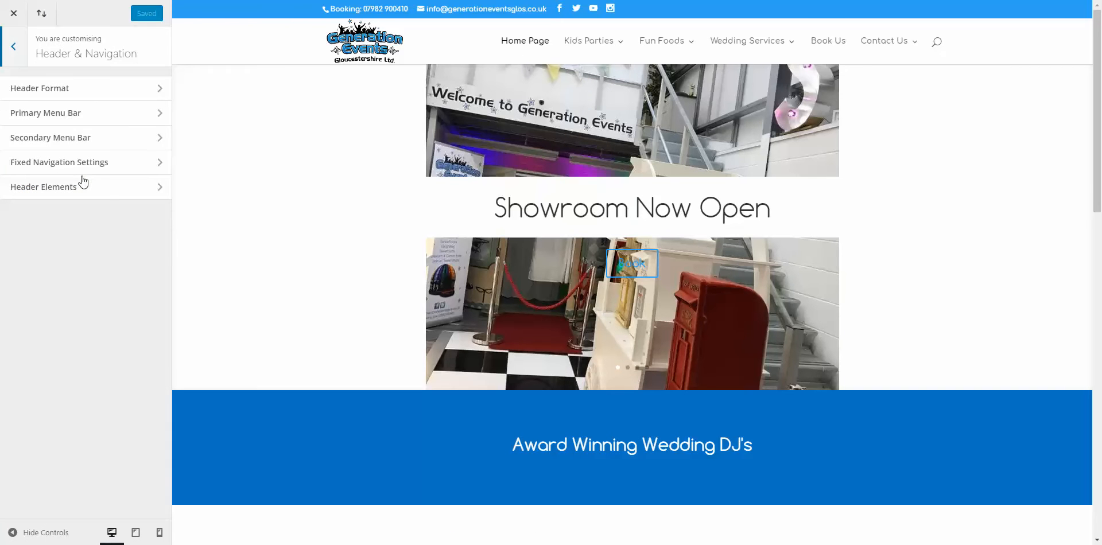
click(89, 87)
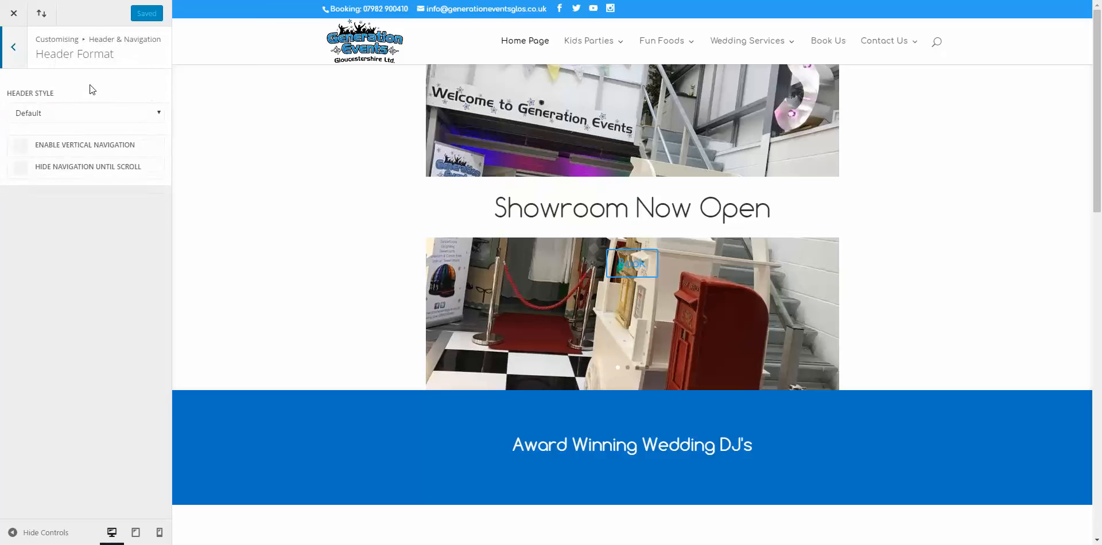
click(84, 110)
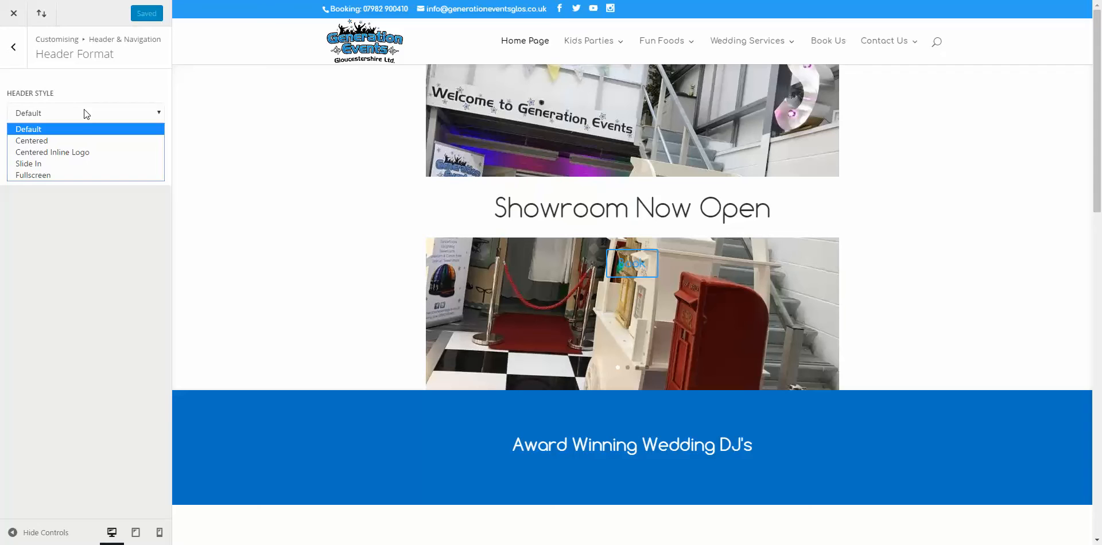
click(77, 152)
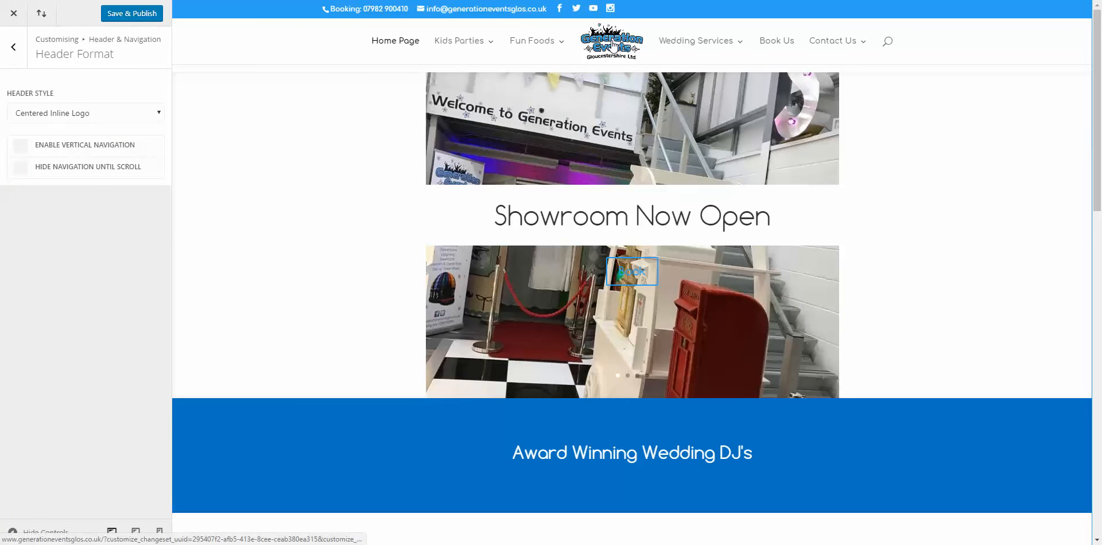
click(57, 114)
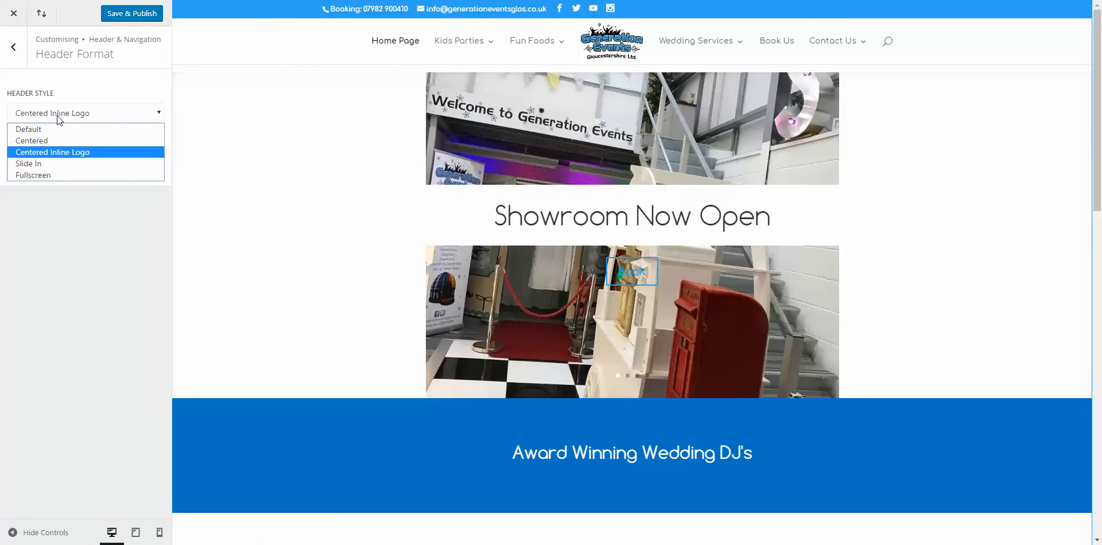
click(53, 160)
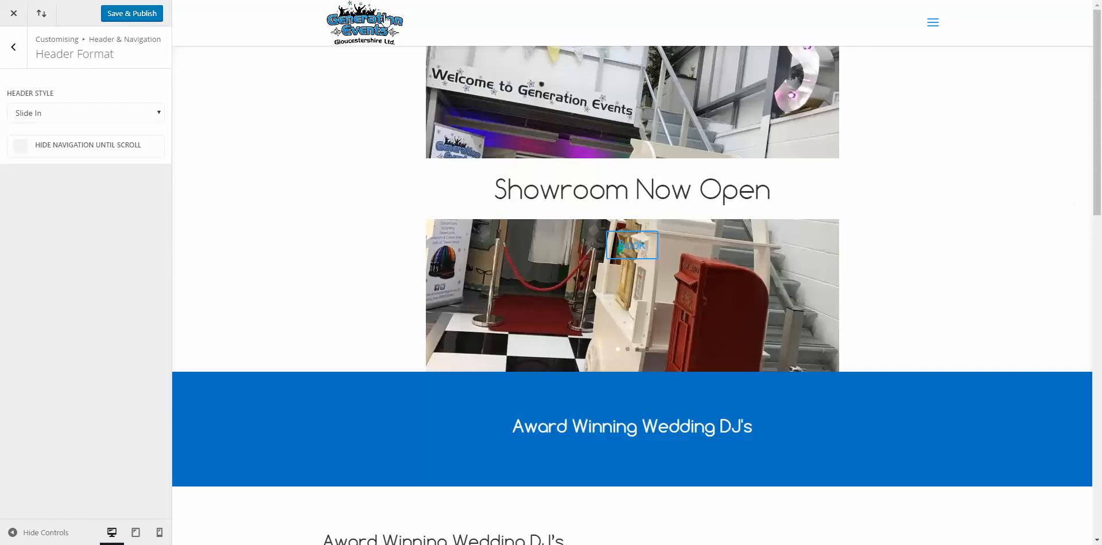
scroll(373, 76, down, 2)
scroll(373, 78, down, 2)
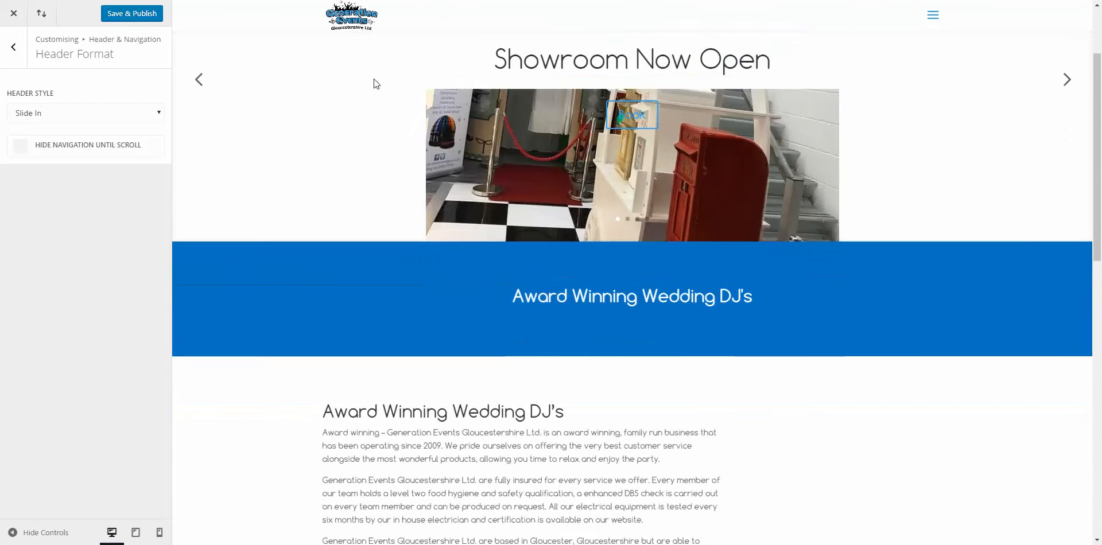
scroll(374, 78, up, 4)
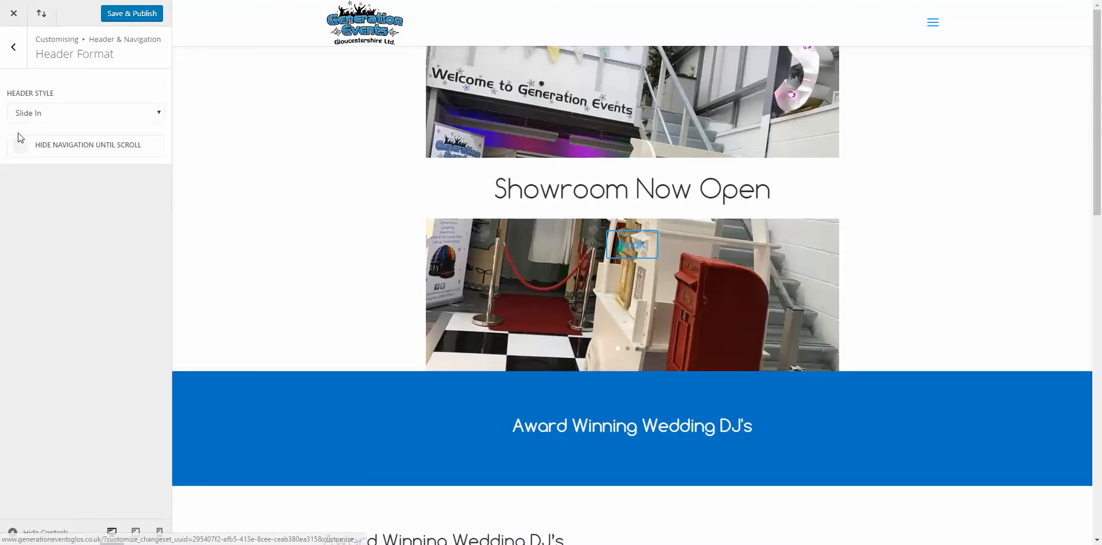
click(43, 114)
click(49, 177)
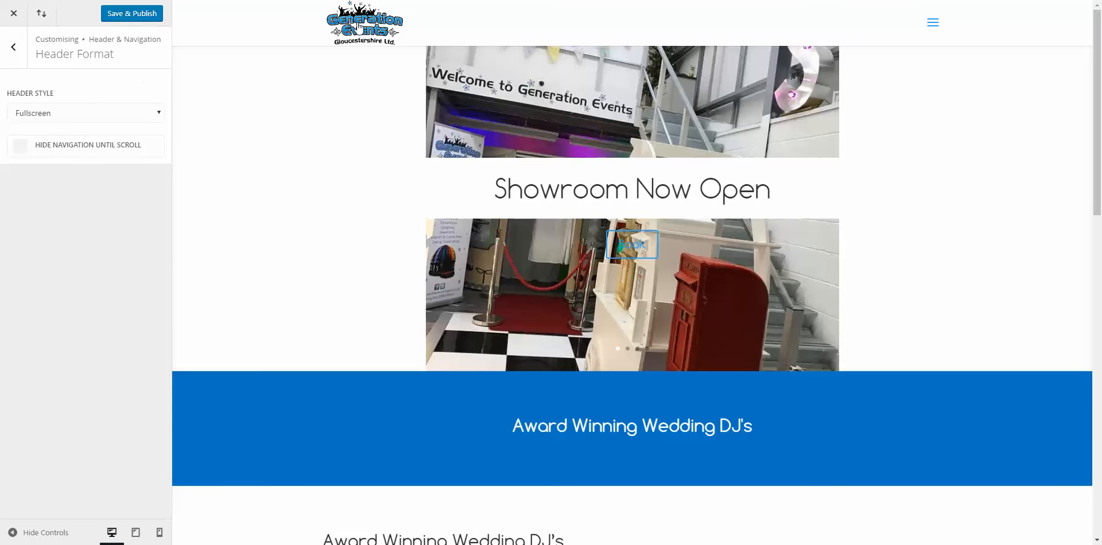
Step: Try the fullscreen menu overlay in the preview, then set the header style back to Default
click(933, 27)
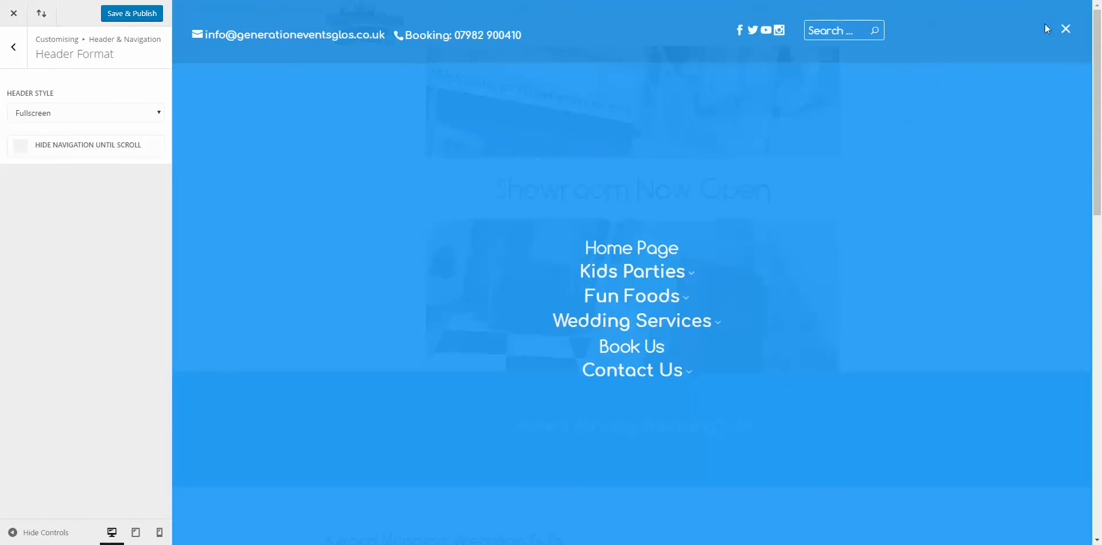
click(1064, 31)
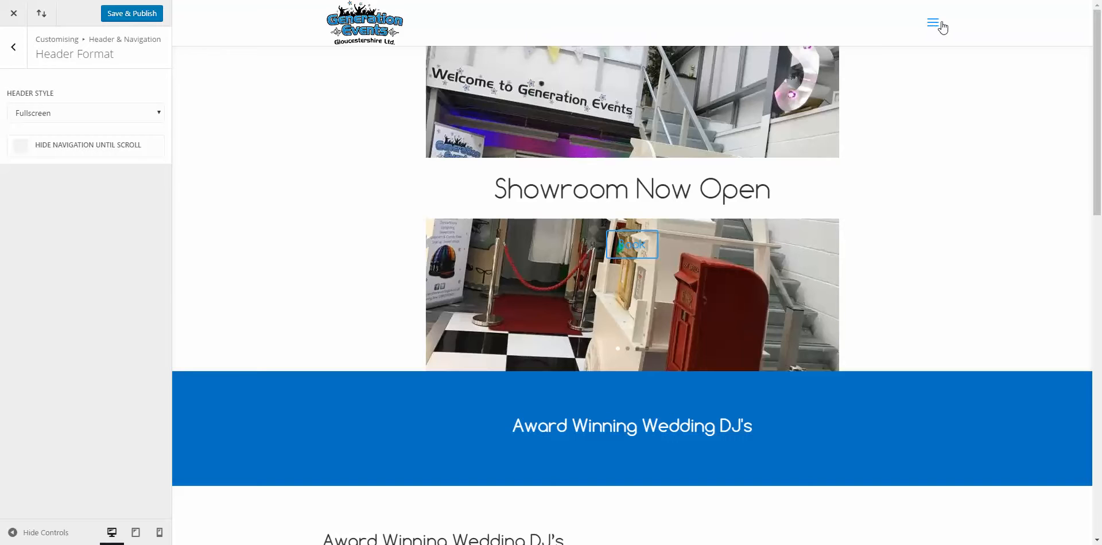
click(934, 25)
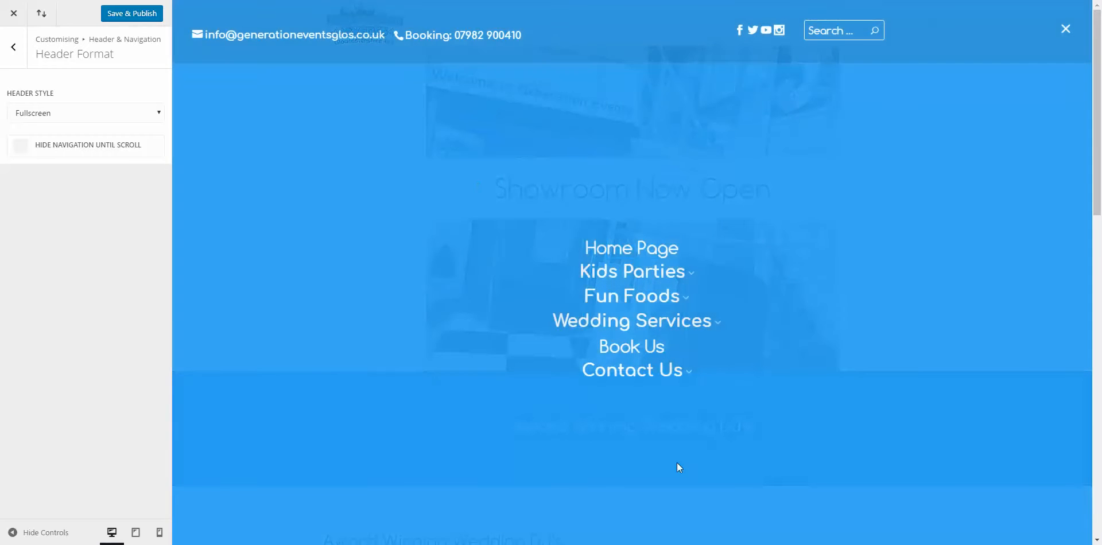
click(1064, 30)
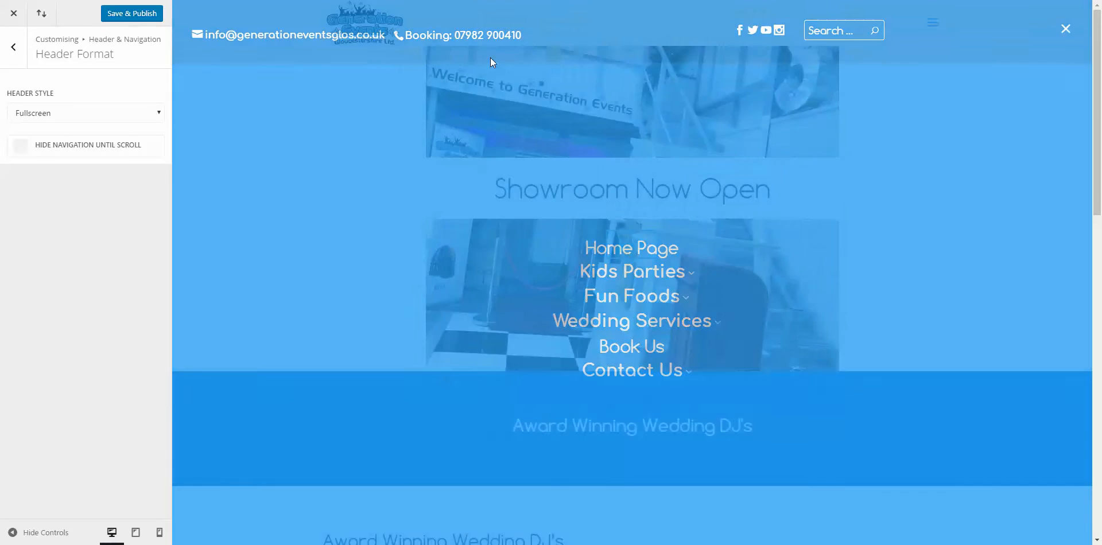
click(135, 117)
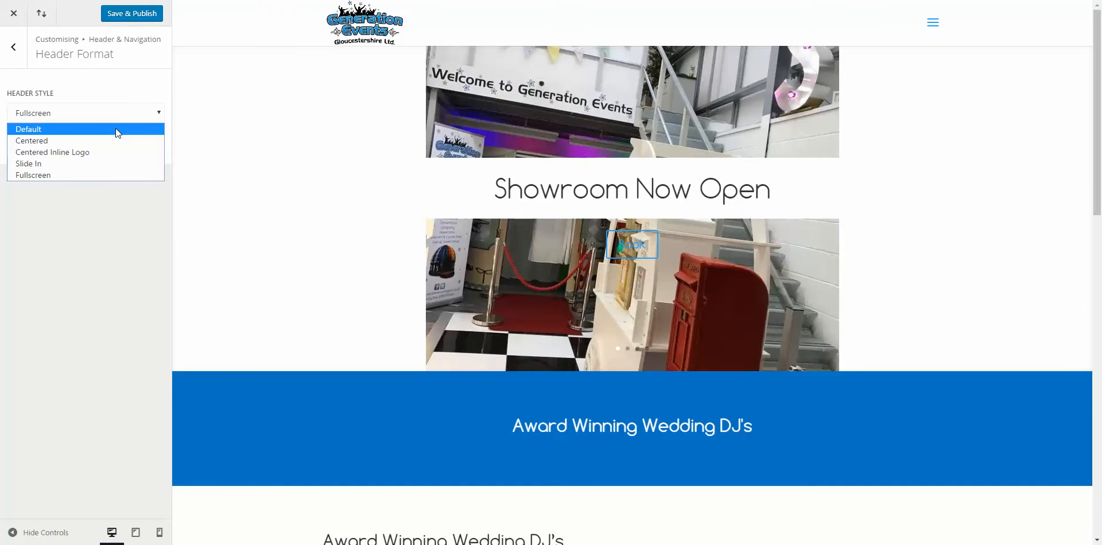
click(116, 128)
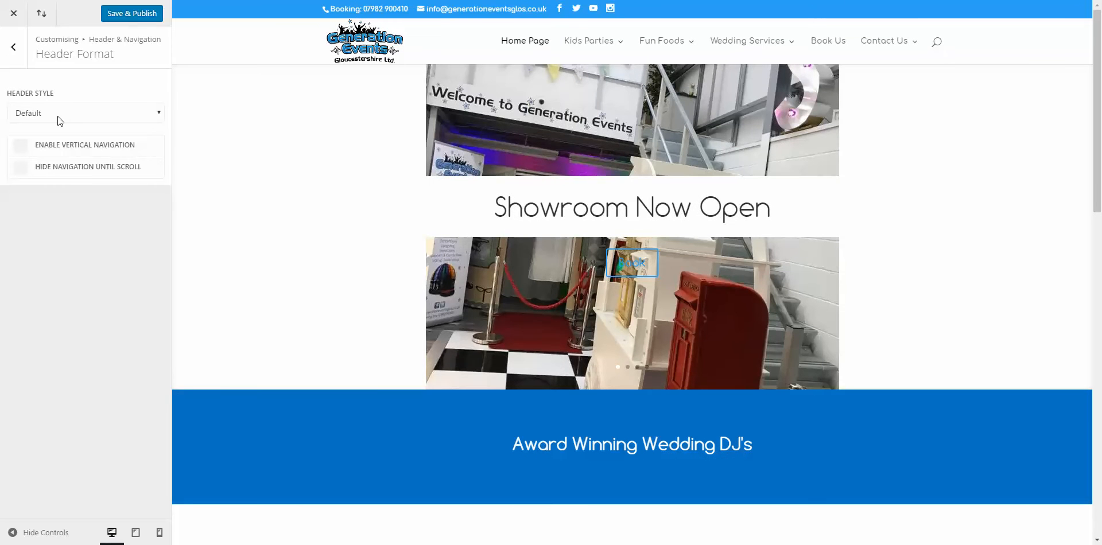
click(14, 49)
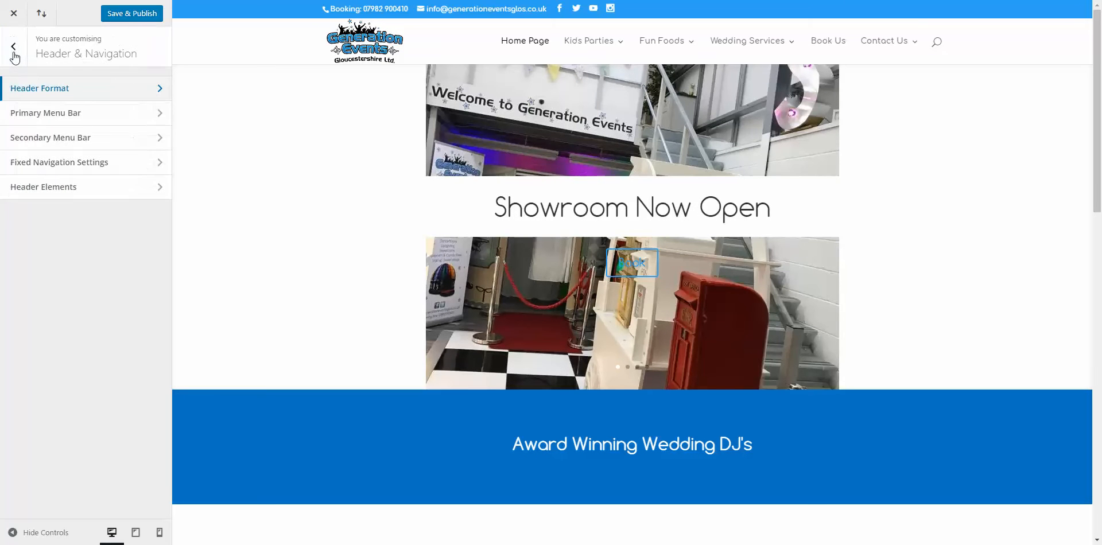
Step: In Primary Menu Bar, toggle Full Width and Hide Logo back off and reset menu height to 66
click(41, 117)
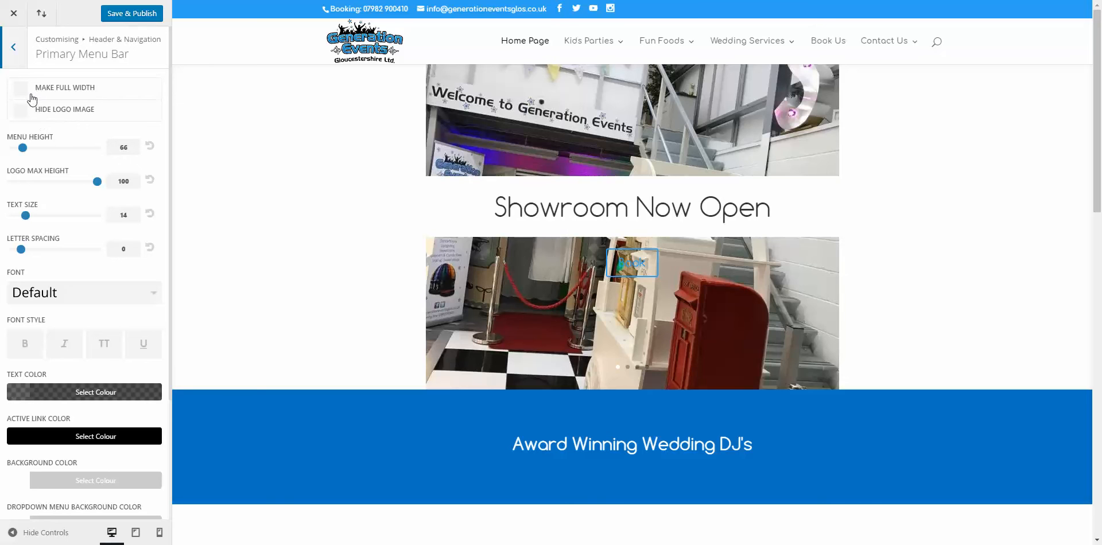
click(31, 96)
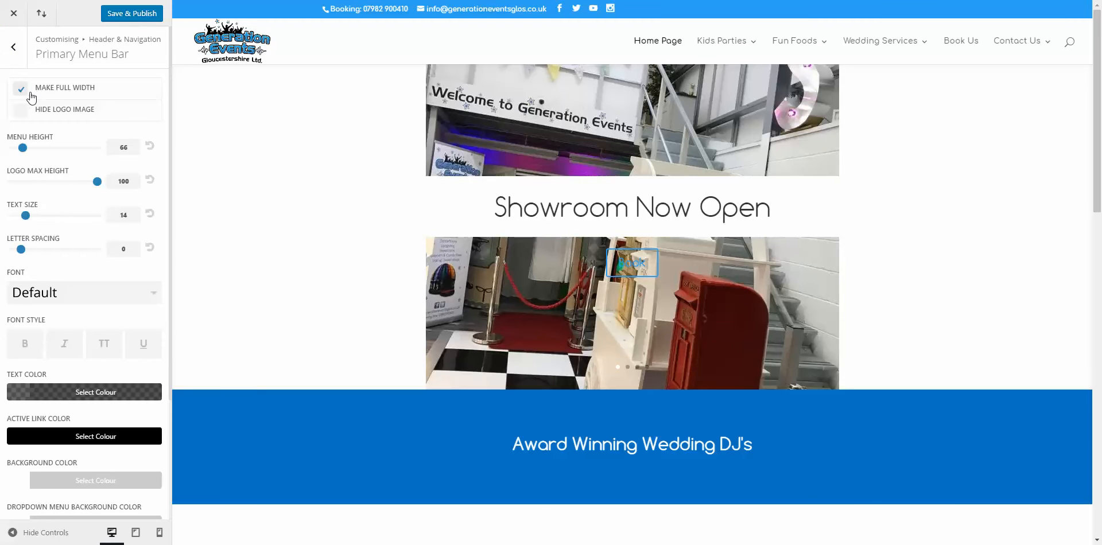
click(32, 96)
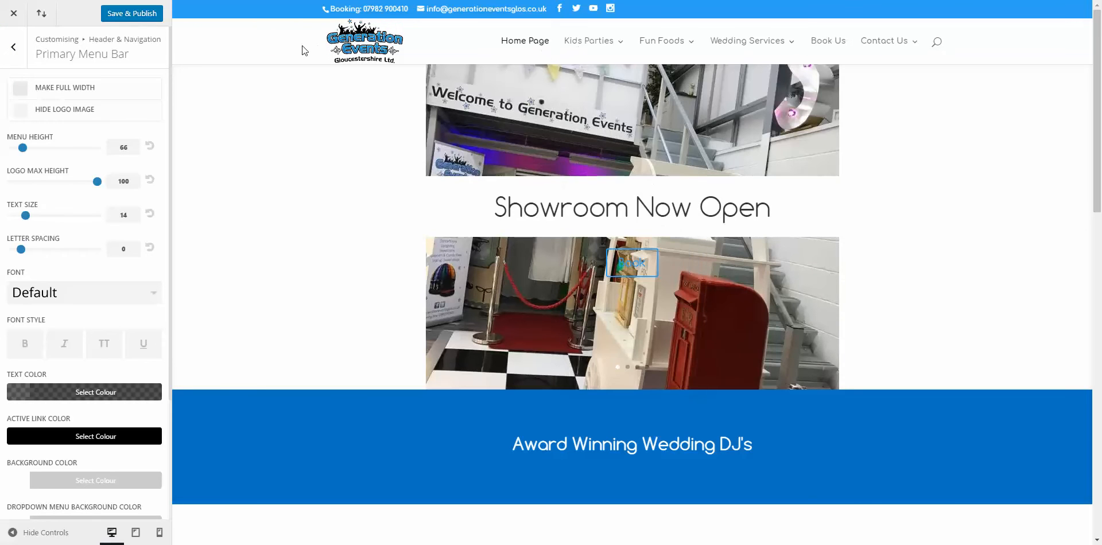
click(48, 92)
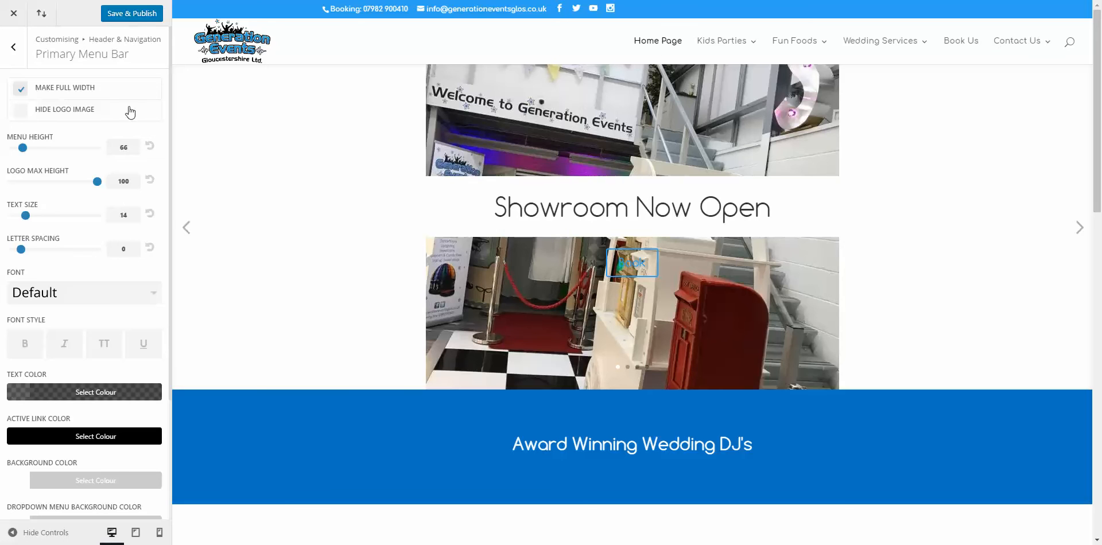
click(54, 91)
click(51, 112)
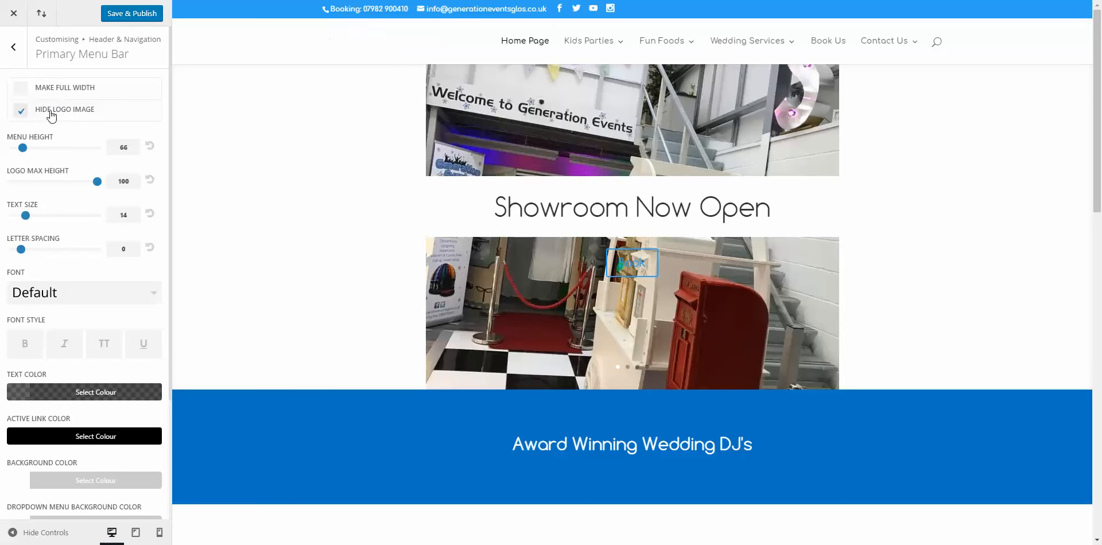
click(34, 117)
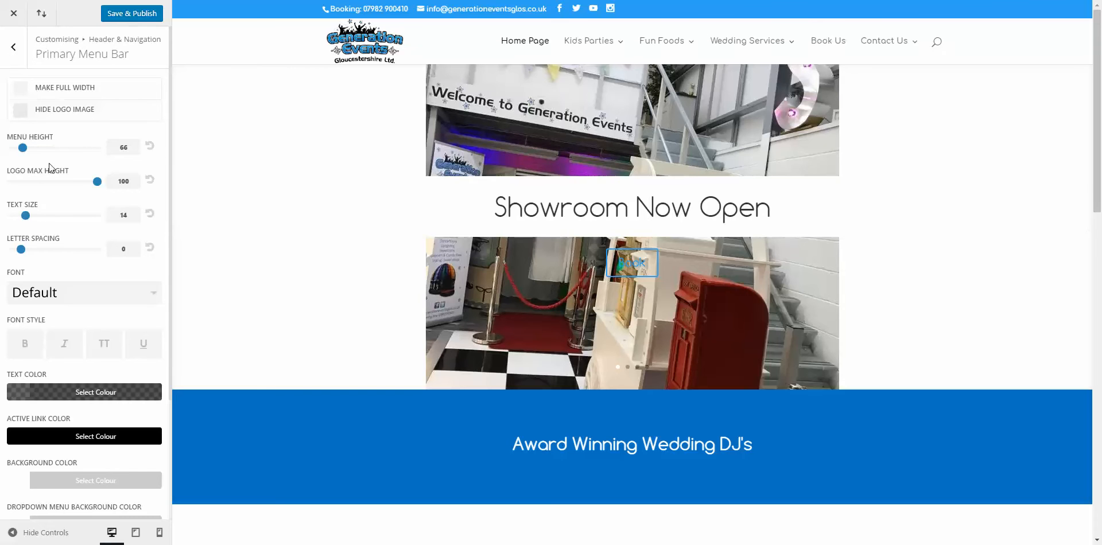
mouse_move(24, 150)
mouse_down()
mouse_move(84, 152)
mouse_move(45, 160)
mouse_move(24, 148)
mouse_up()
click(150, 147)
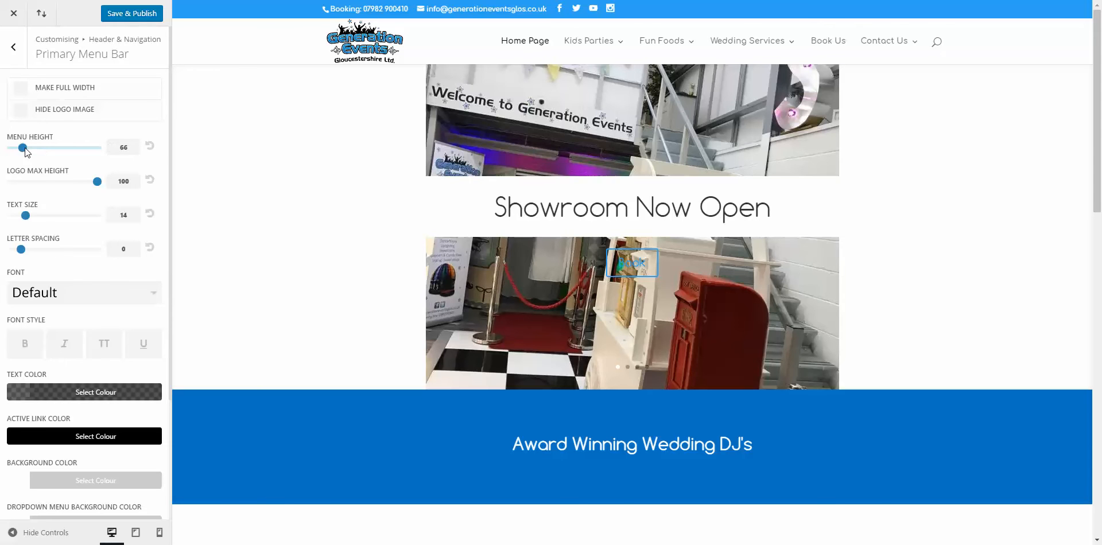
Step: Try menu height 100 and text size 19, then reset them to 66 and 14
double_click(129, 150)
text(100)
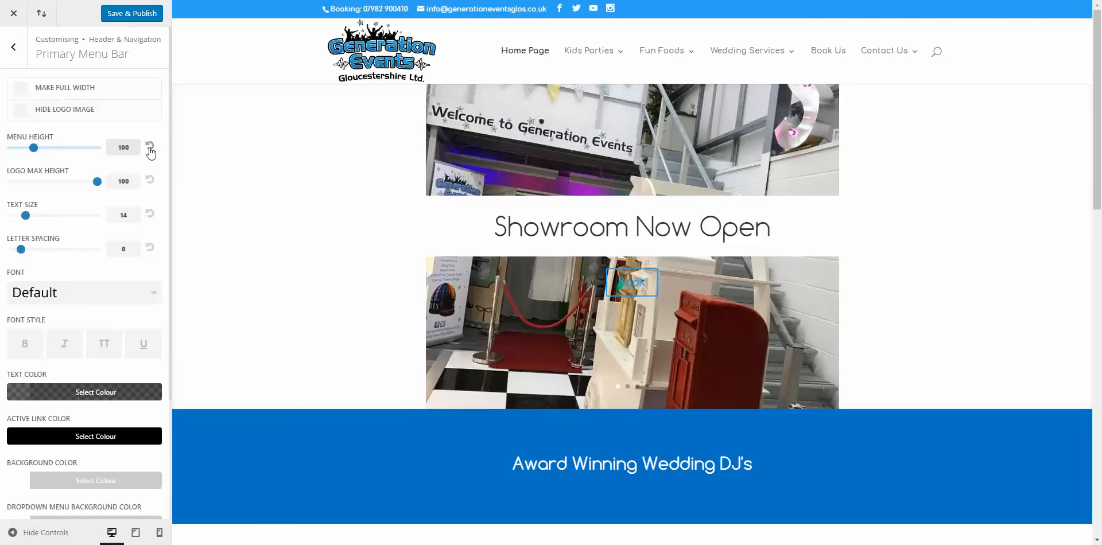
click(150, 147)
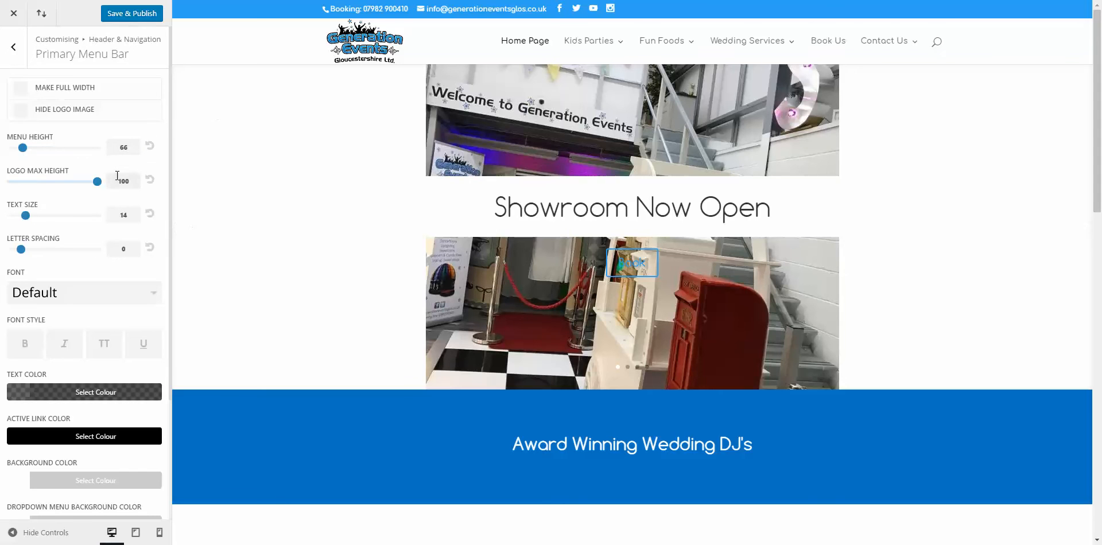
drag(26, 217, 61, 215)
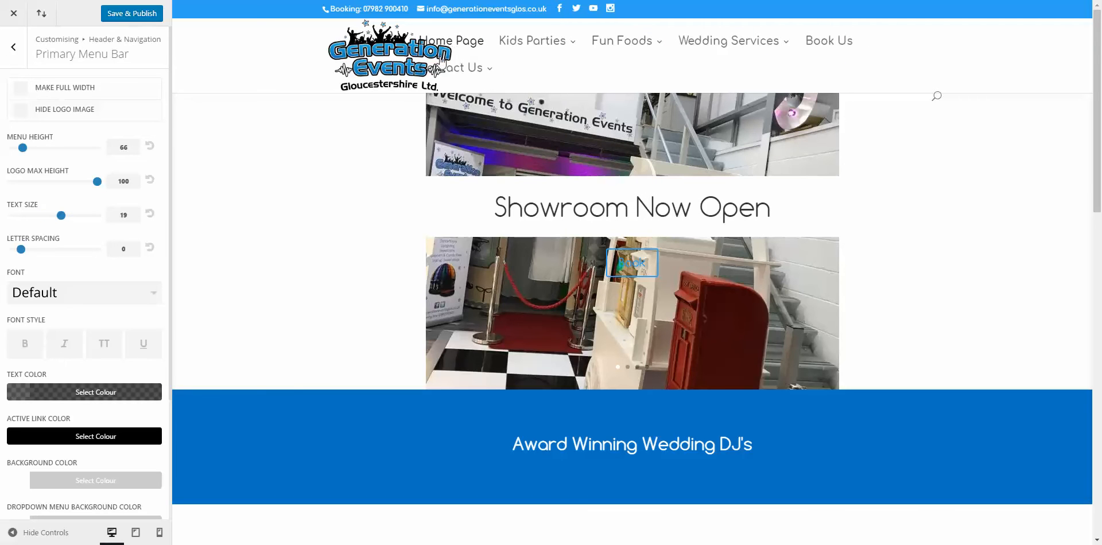
click(149, 219)
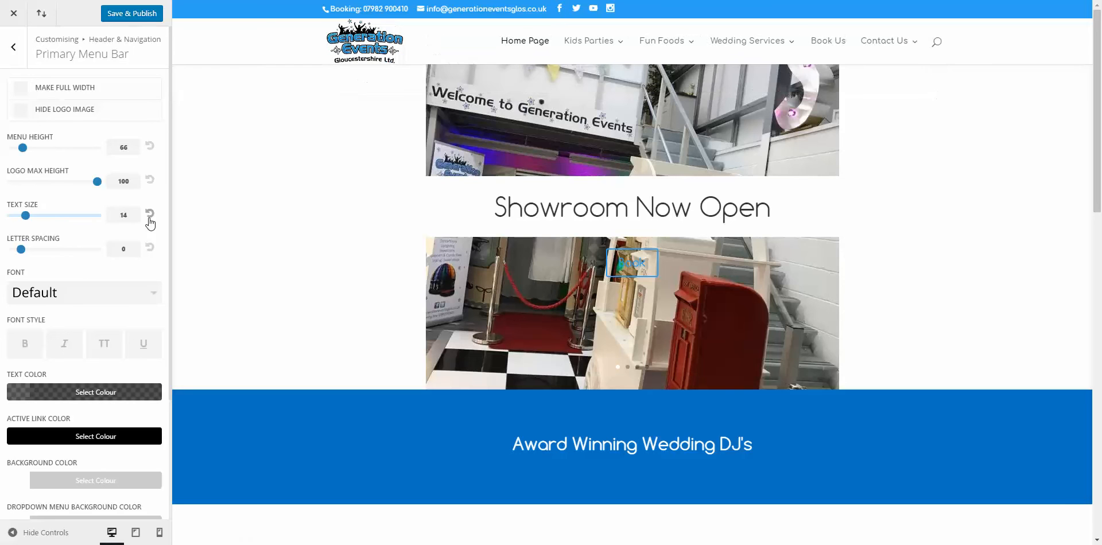
Step: Check the menu font list, keep Default, and return to the Header & Navigation sections
scroll(147, 224, down, 1)
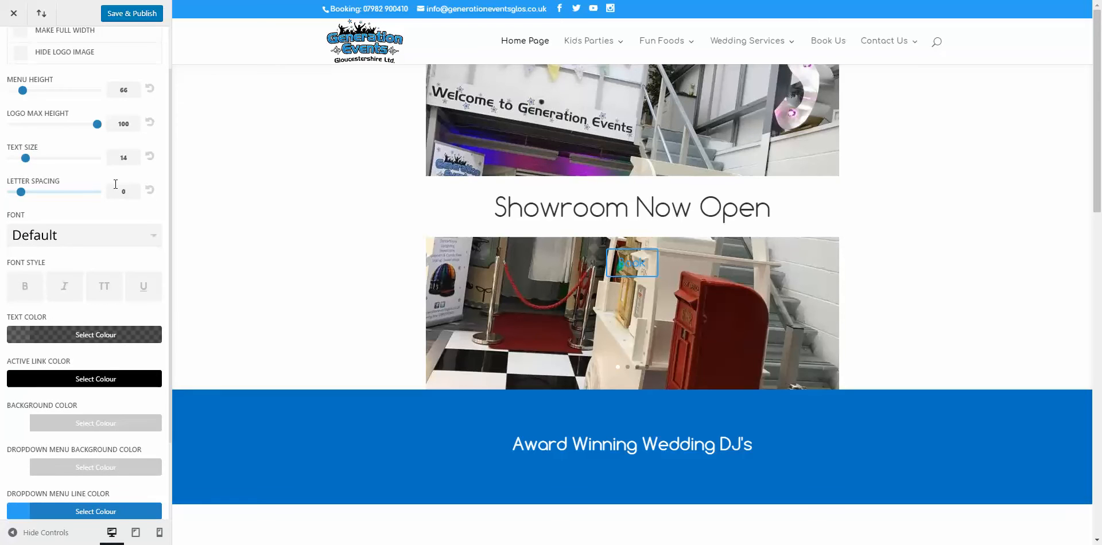
click(140, 241)
click(140, 241)
scroll(146, 286, down, 1)
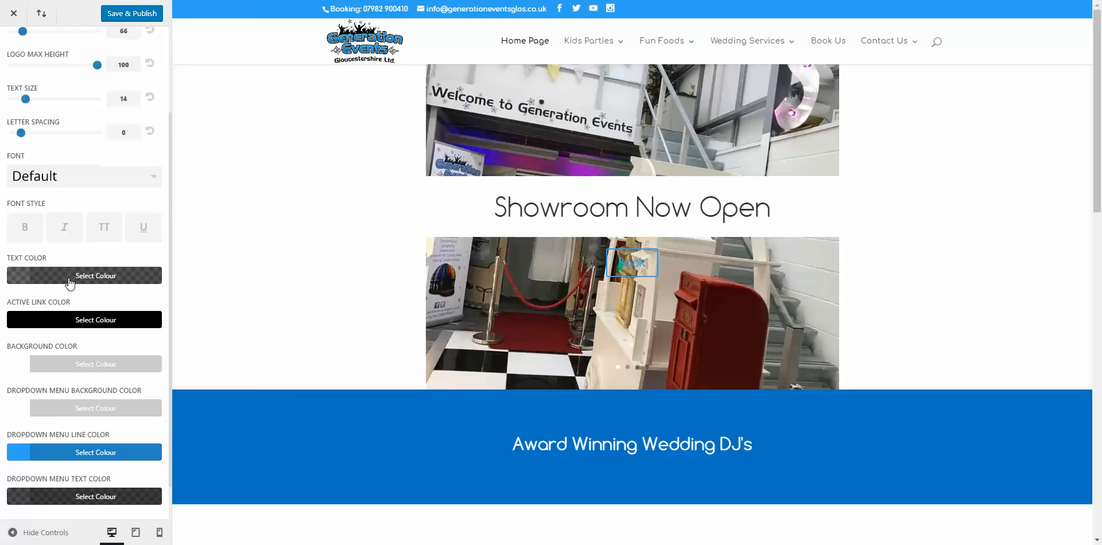
scroll(70, 278, down, 1)
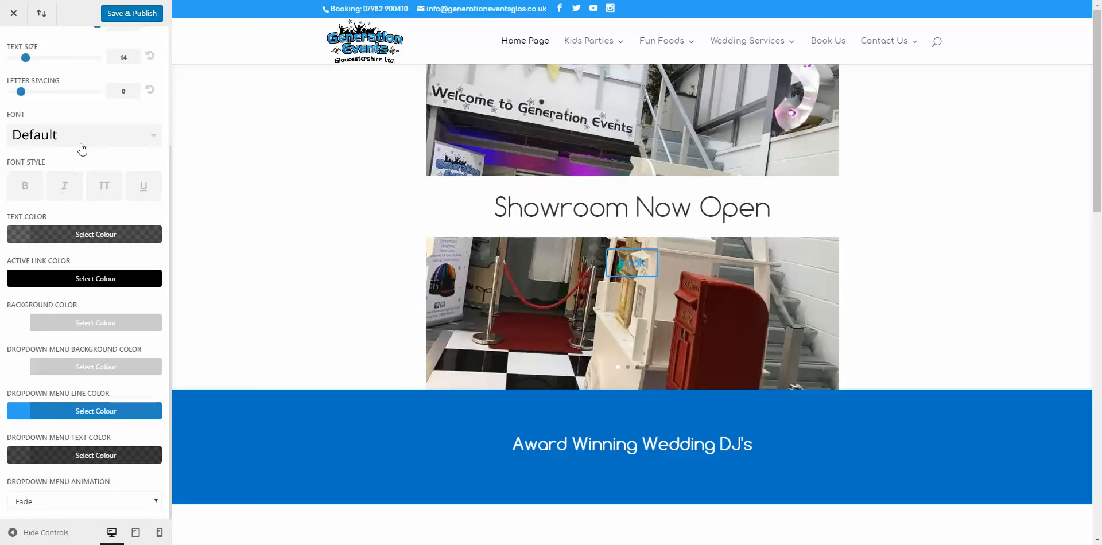
scroll(70, 84, up, 1)
scroll(70, 83, up, 3)
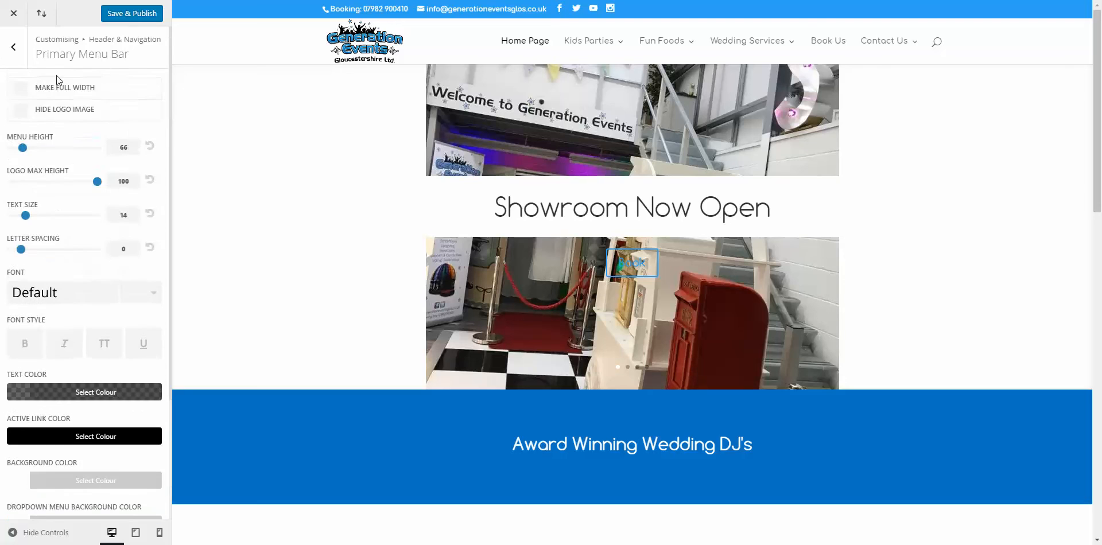
click(17, 52)
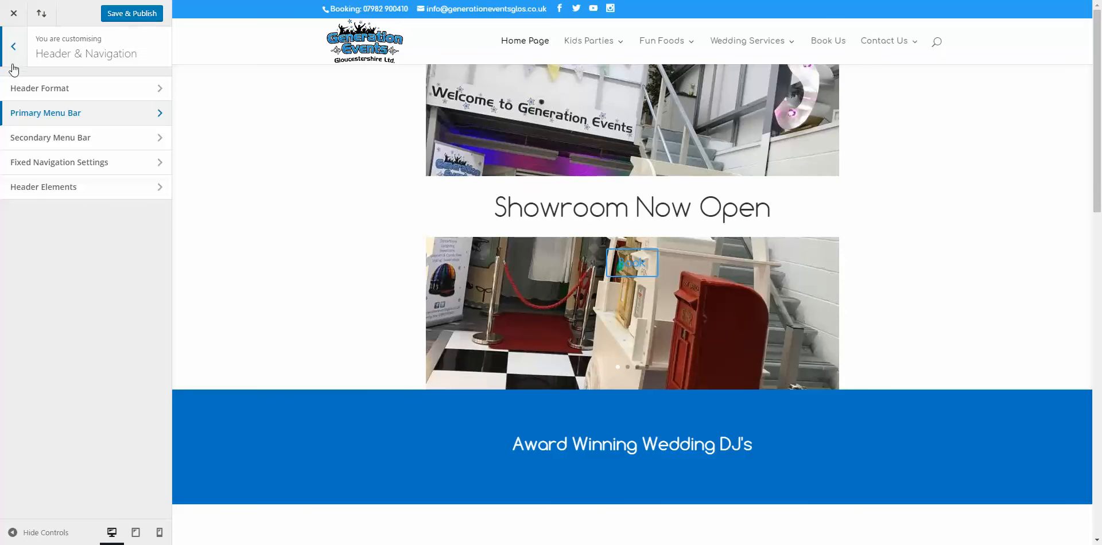
click(34, 187)
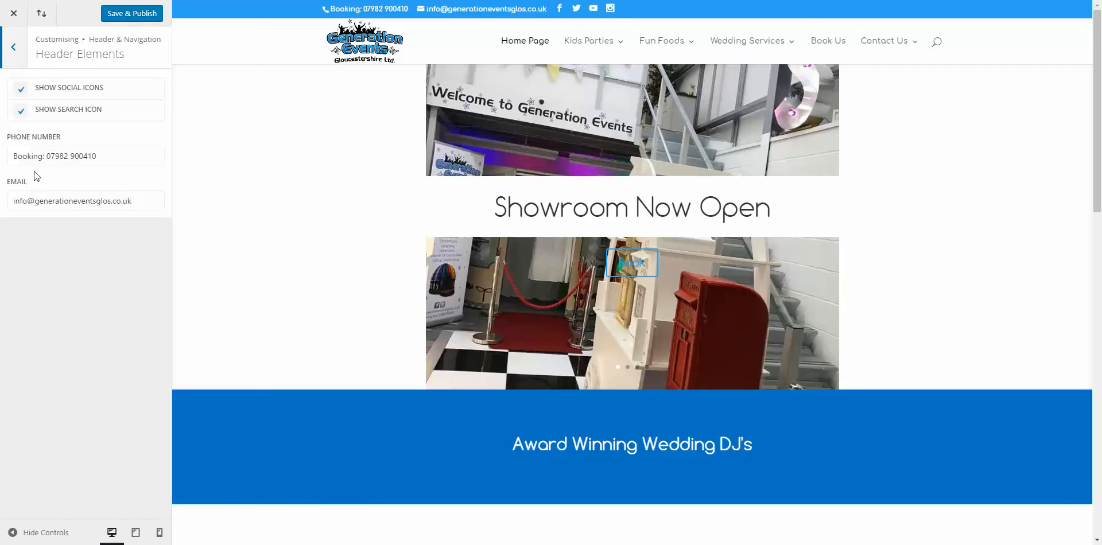
click(101, 152)
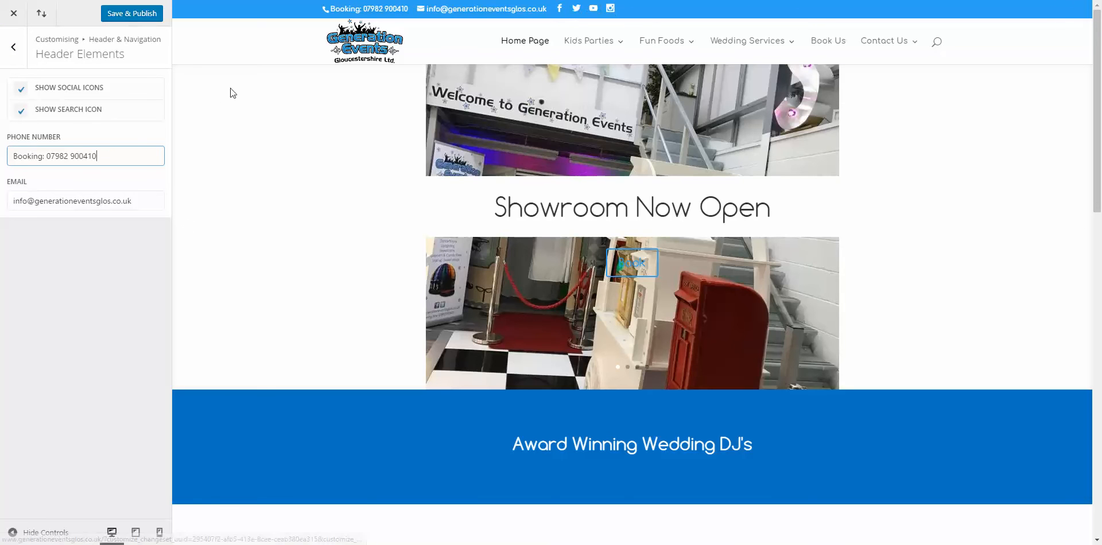
click(21, 92)
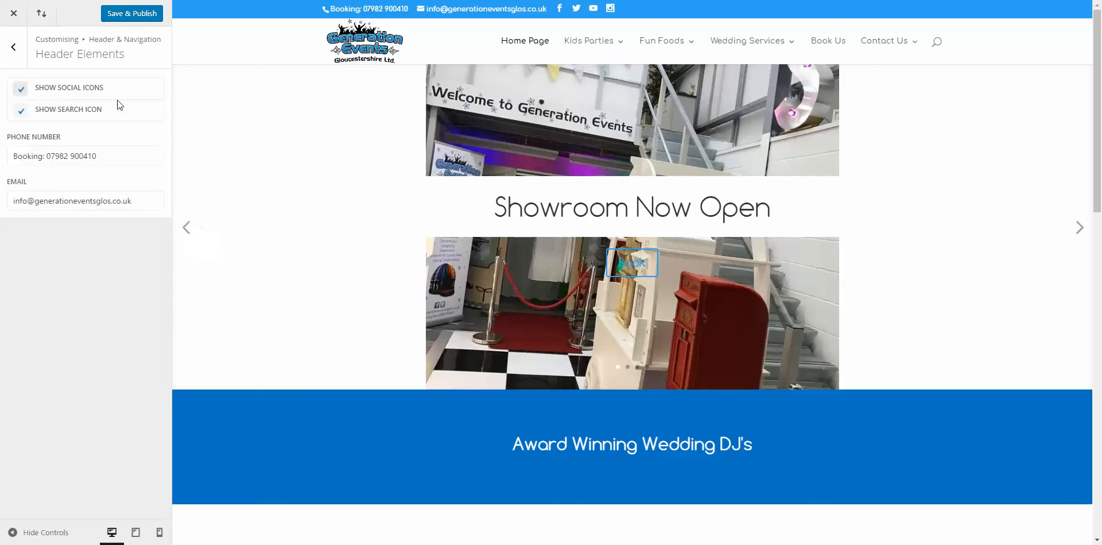
click(21, 110)
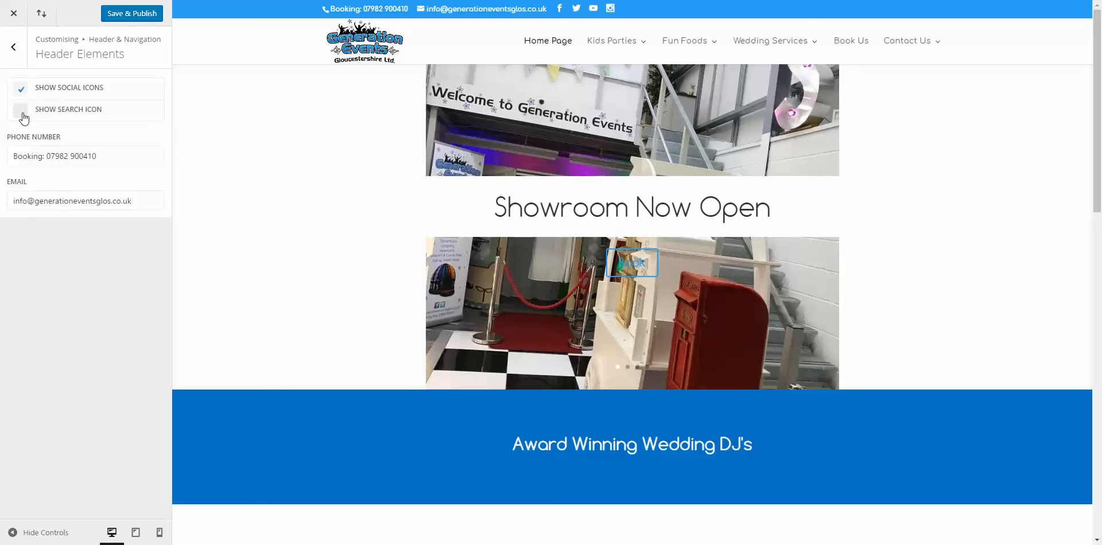
click(22, 115)
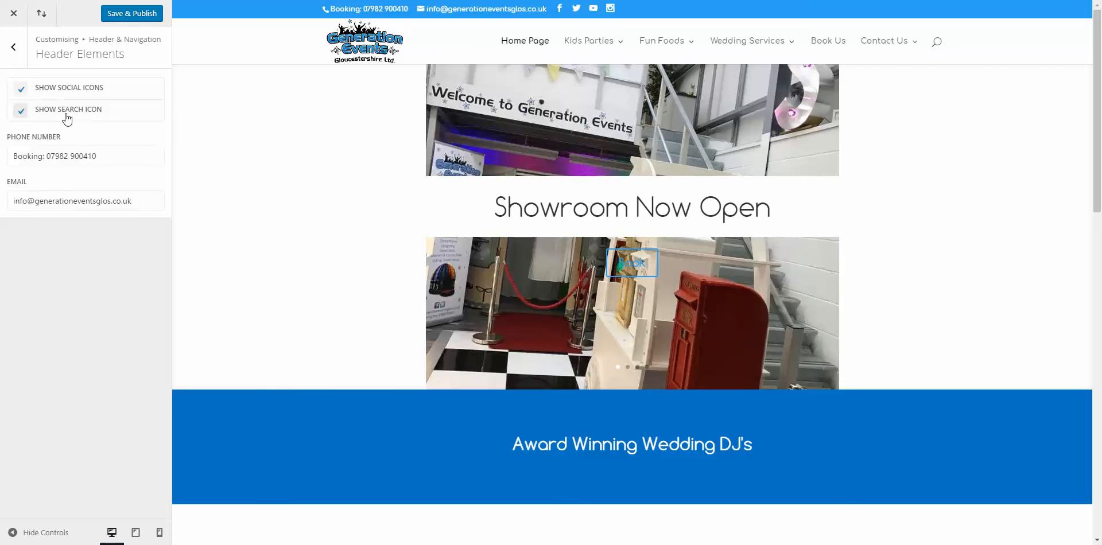
click(23, 53)
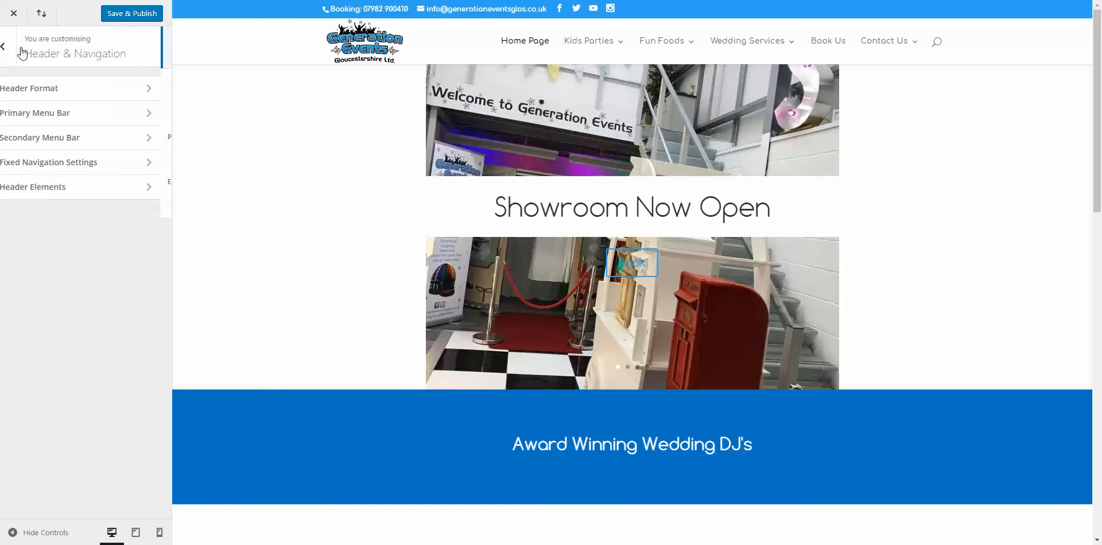
Step: Open Footer > Layout from the main Customizer list, with the preview scrolled to the dark footer
click(19, 52)
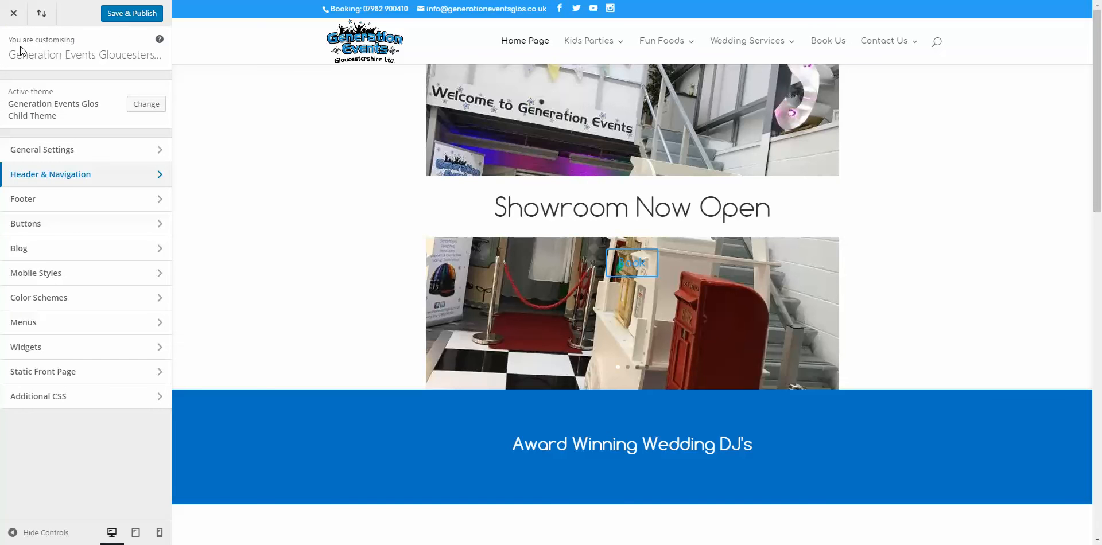
click(54, 206)
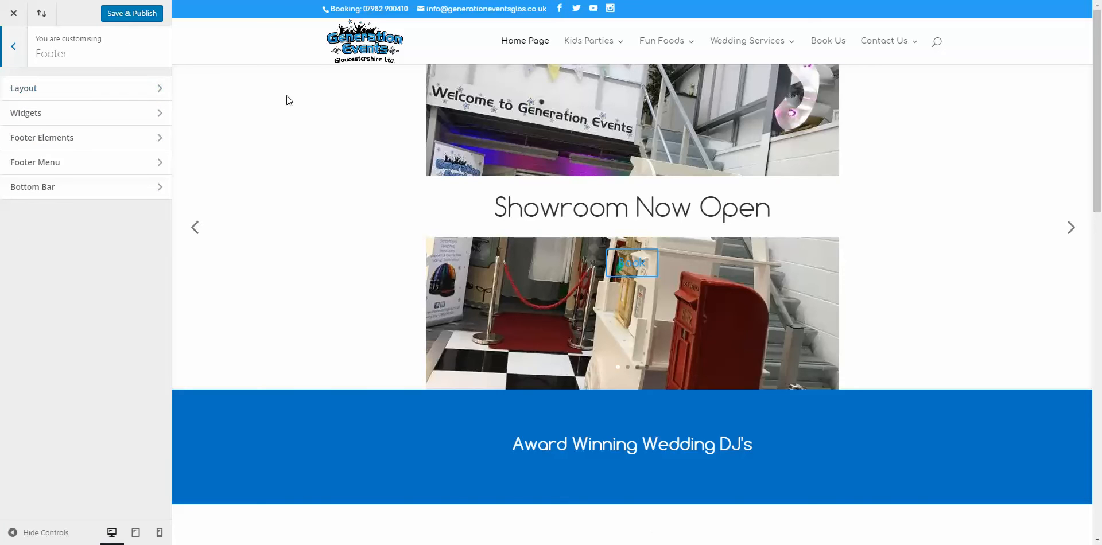
scroll(332, 136, down, 8)
scroll(340, 143, down, 6)
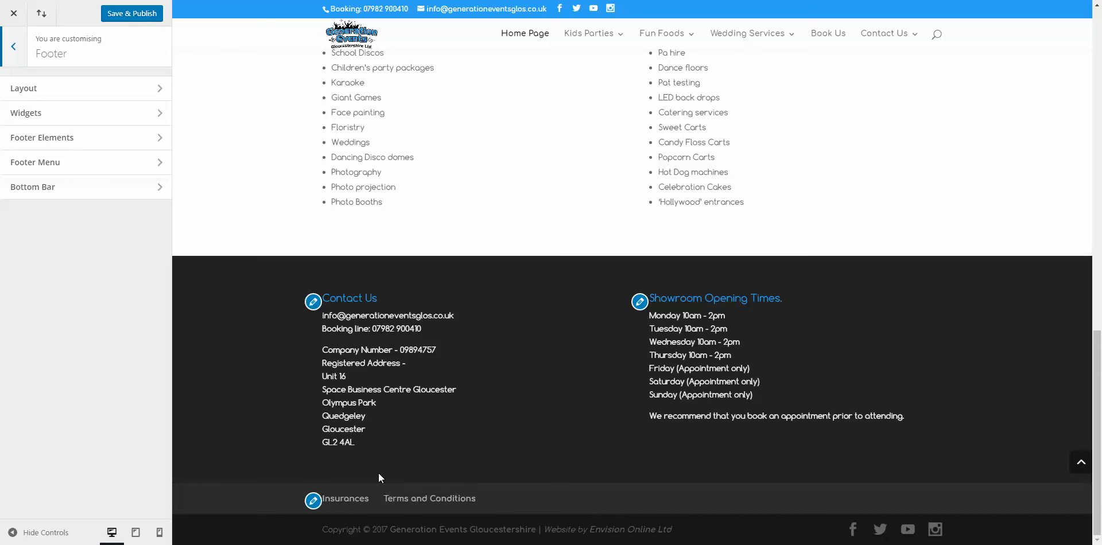
click(128, 90)
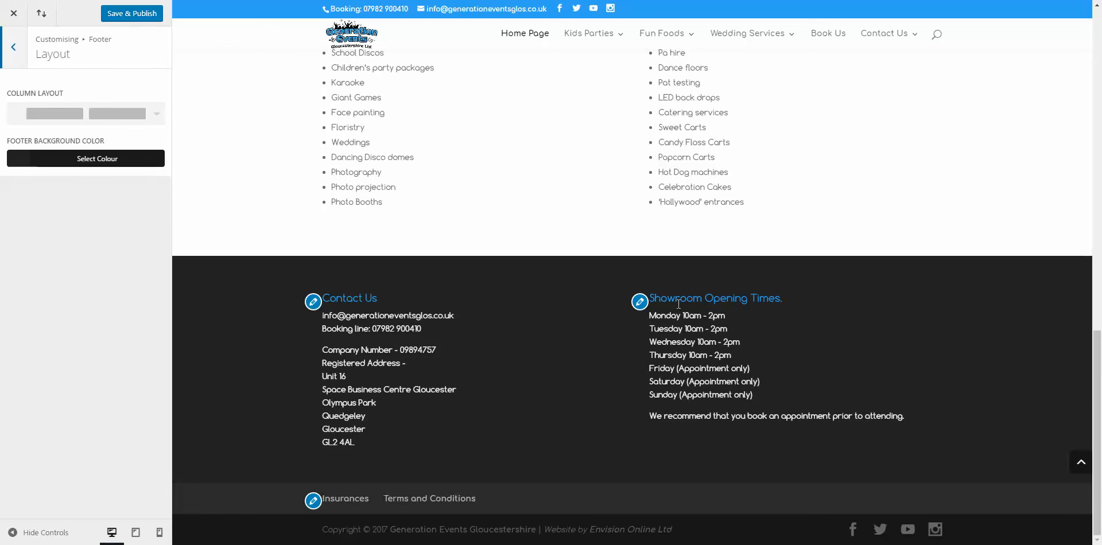
Step: Choose the three-column footer layout so Contact Us and Showroom Opening Times sit side by side
click(150, 118)
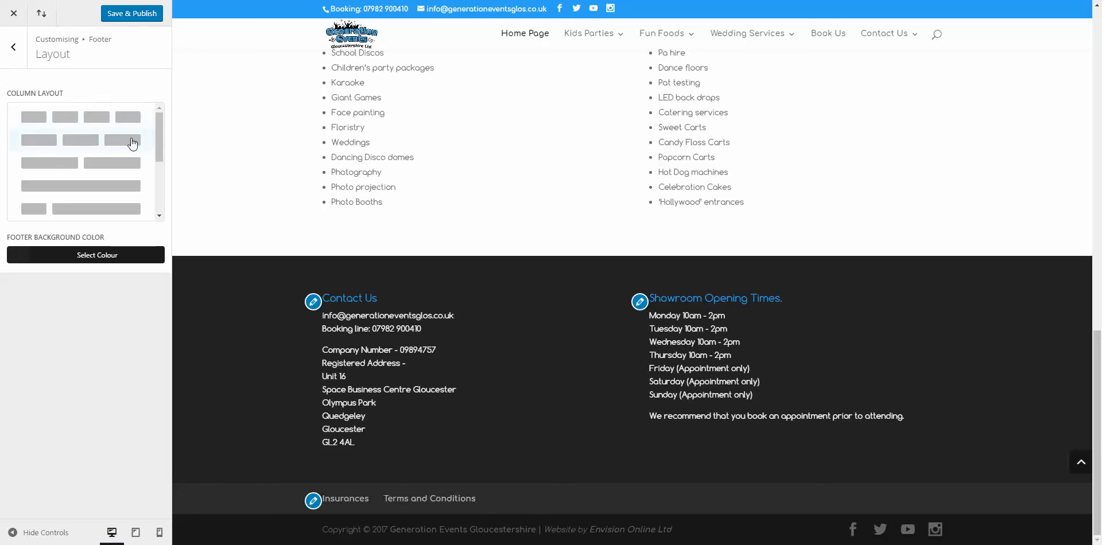
click(131, 141)
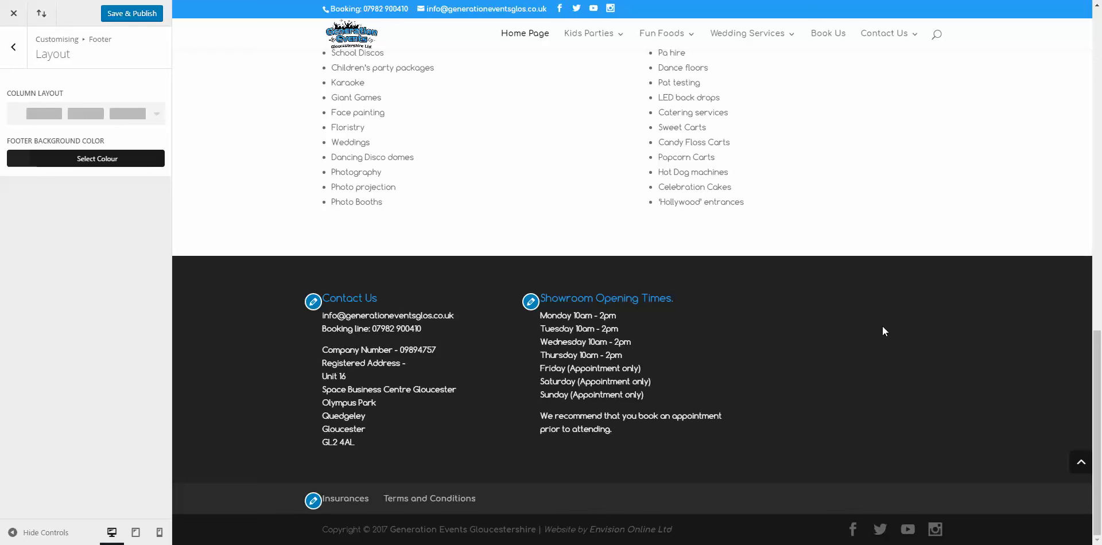
click(134, 114)
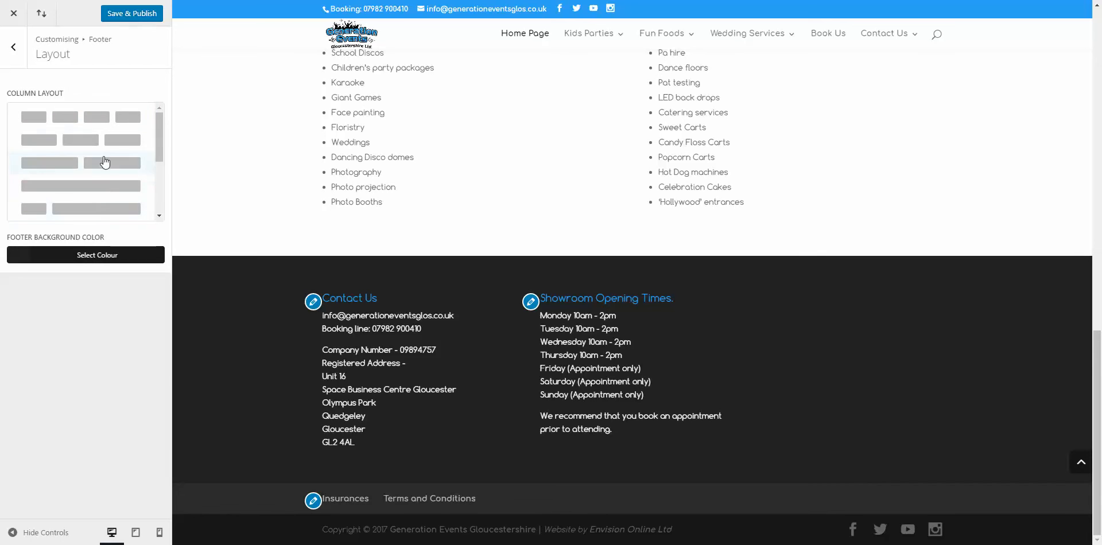
drag(159, 151, 157, 206)
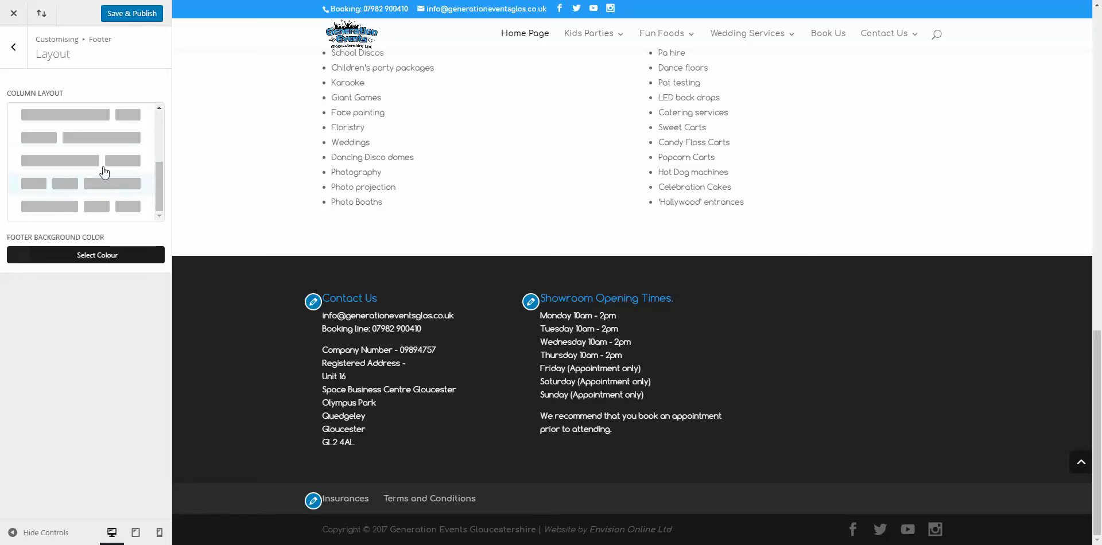
click(131, 136)
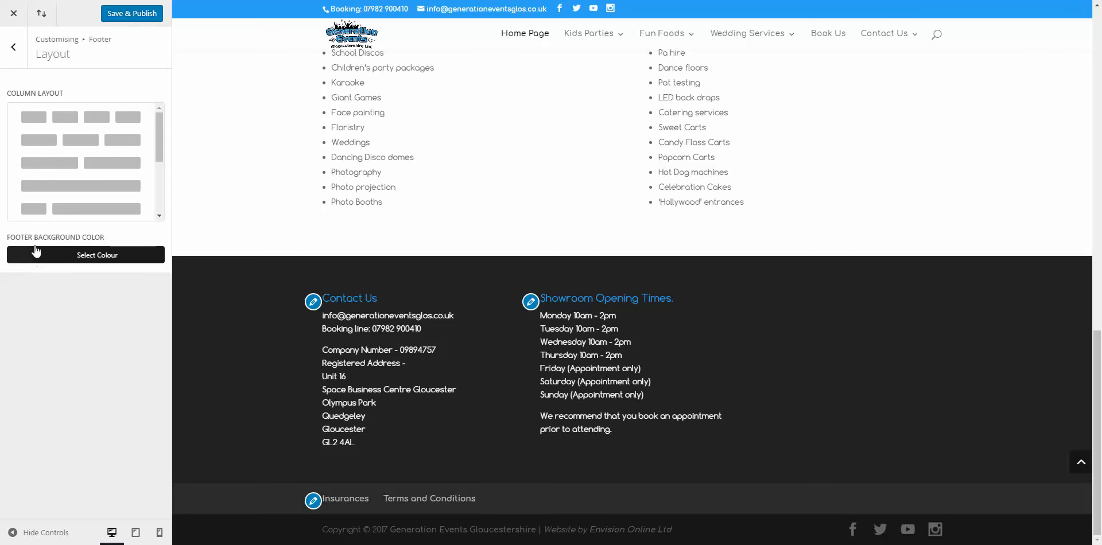
Step: Try a lighter grey footer background, then reset it to the default #222222
click(96, 257)
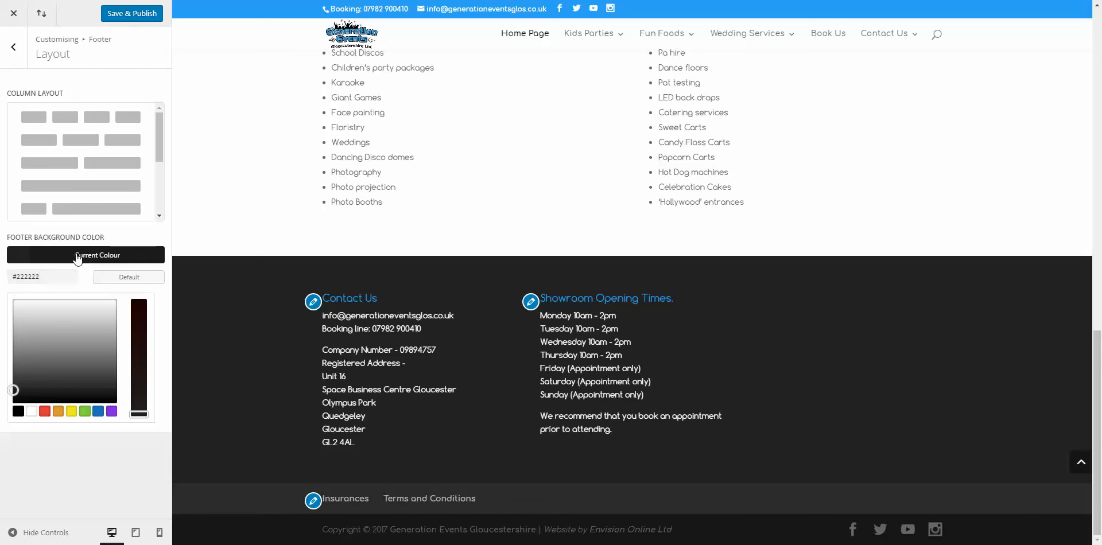
click(96, 258)
click(93, 259)
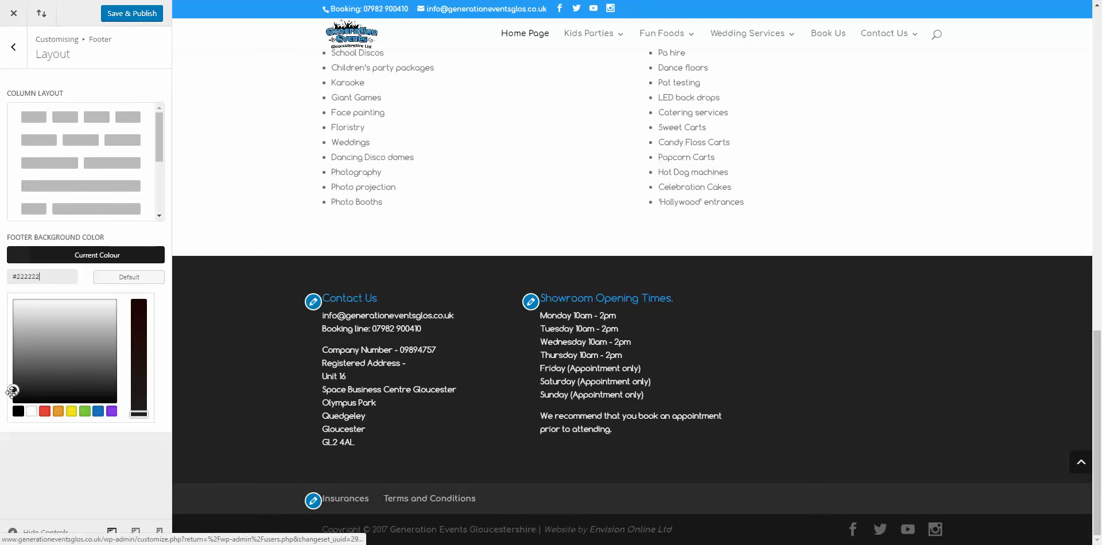
drag(12, 388, 110, 300)
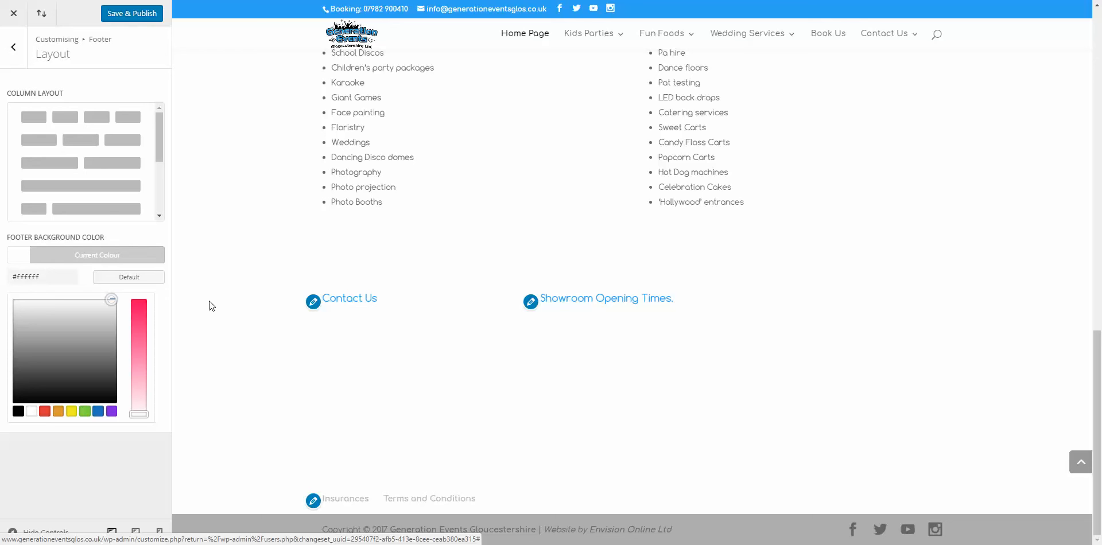
click(130, 277)
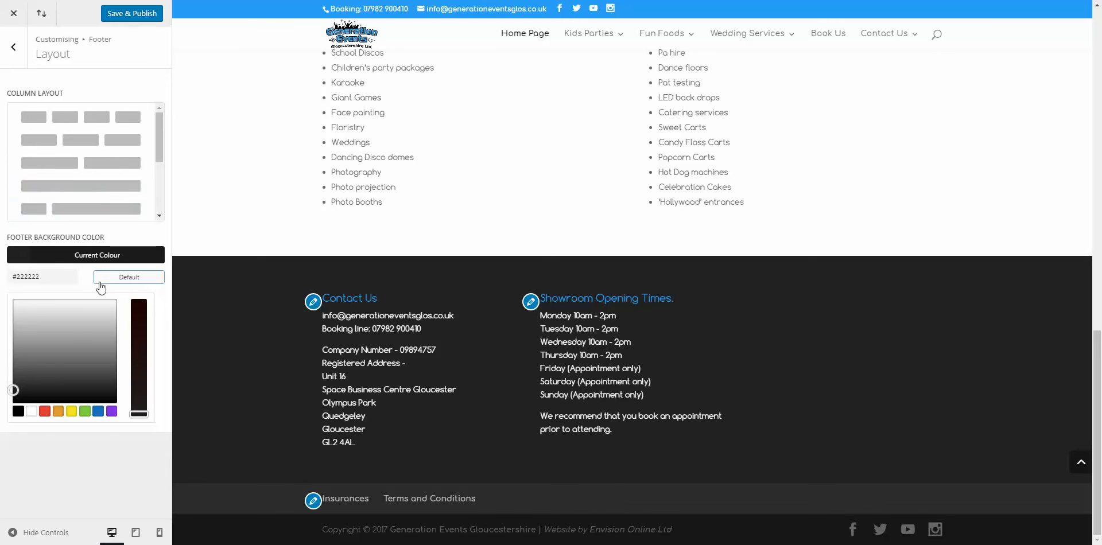
scroll(213, 321, up, 10)
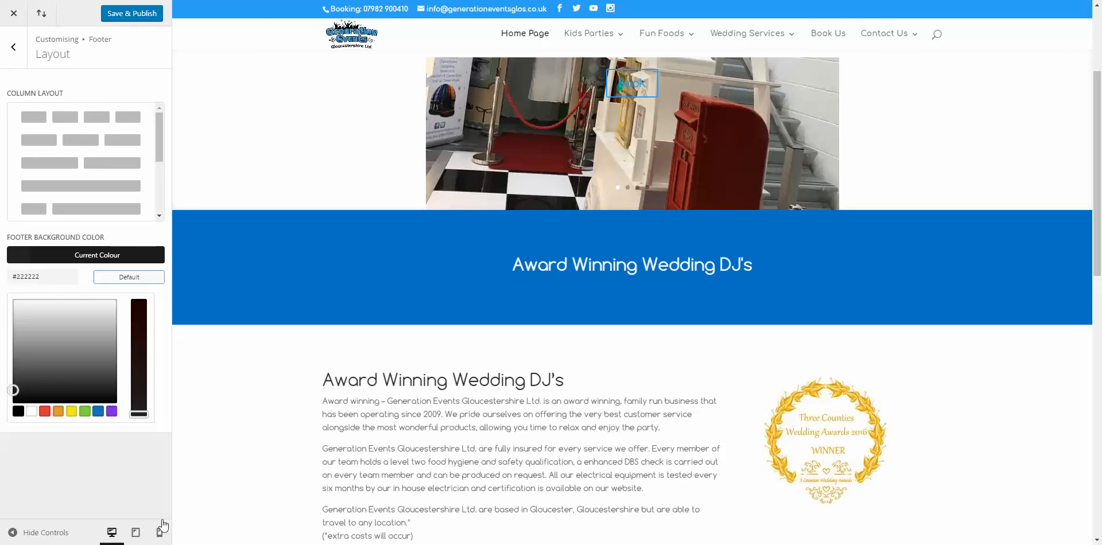
Step: Preview the site at tablet and mobile widths, then go back to the Footer section list
click(135, 533)
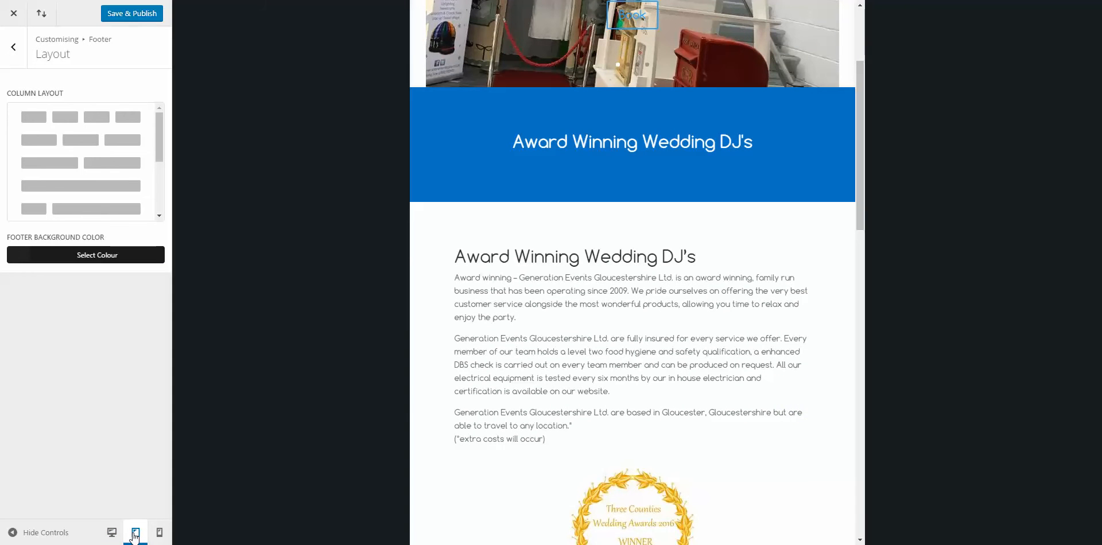
scroll(522, 386, up, 3)
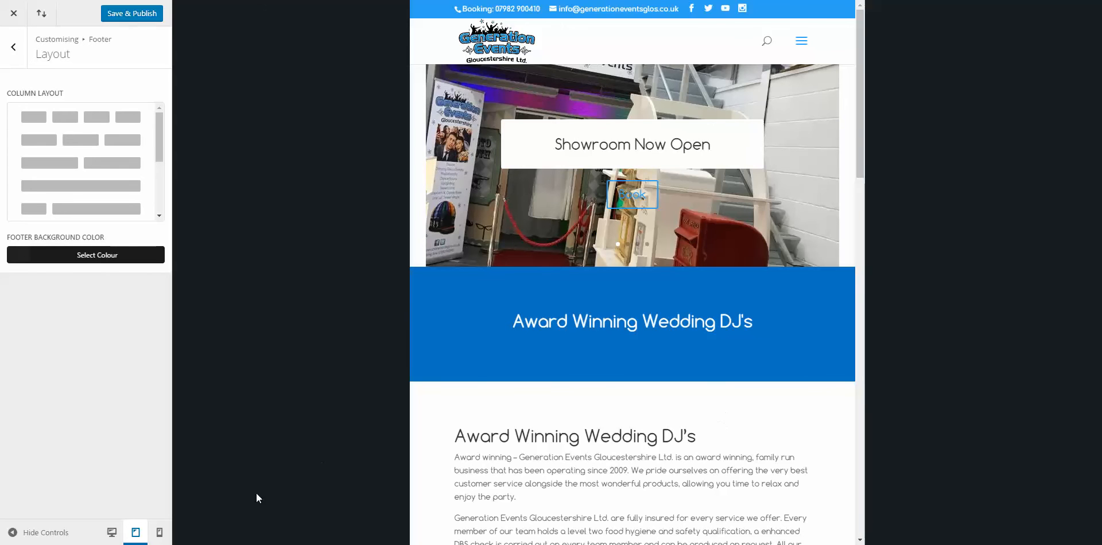
click(160, 533)
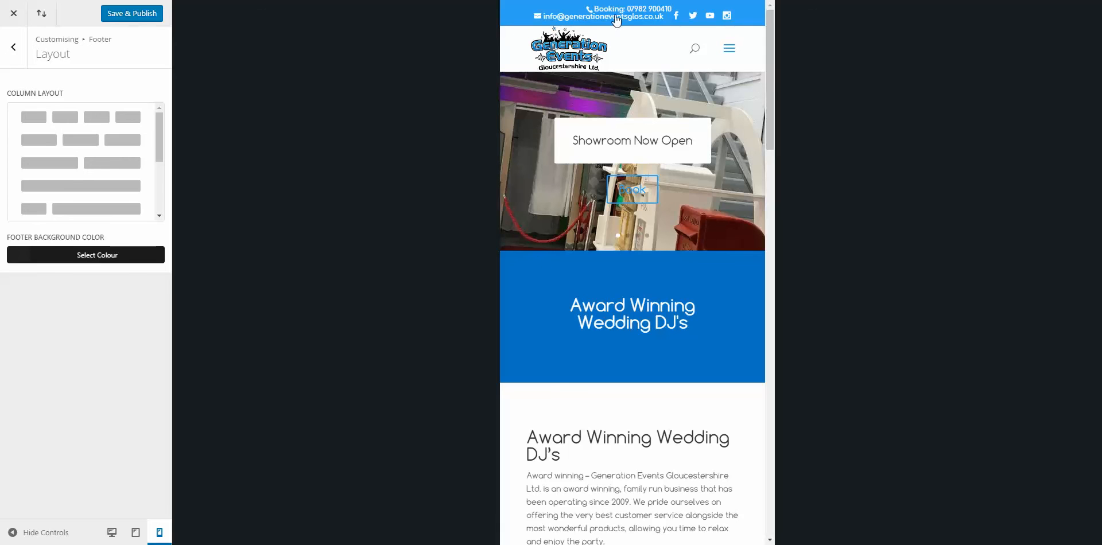
drag(771, 71, 773, 155)
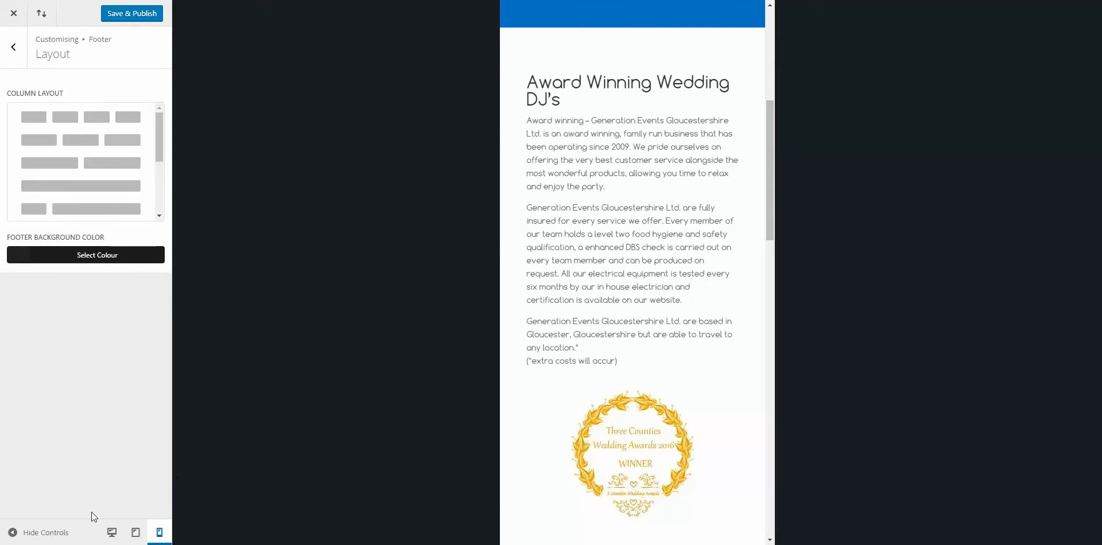
click(112, 533)
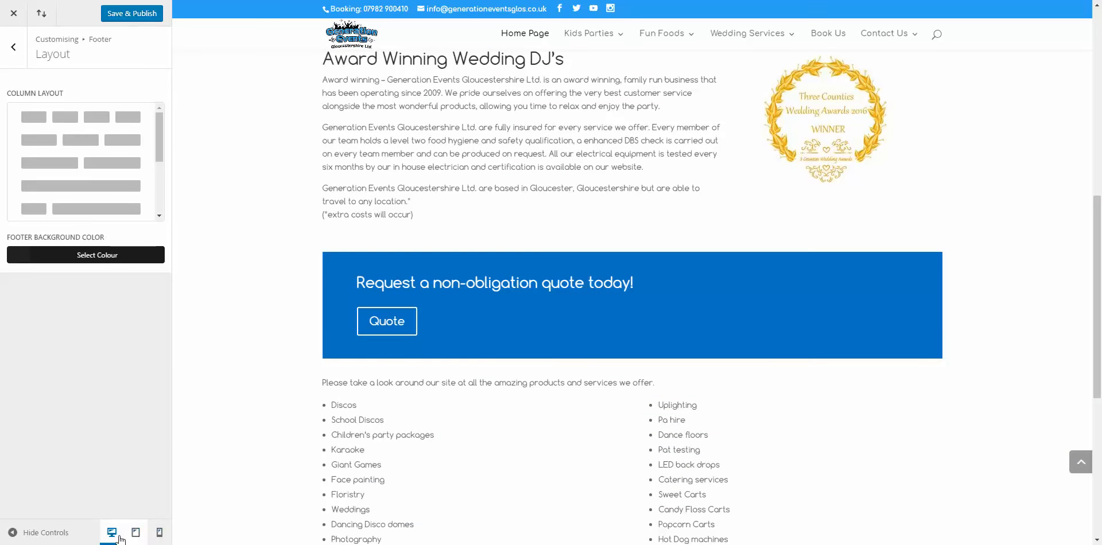
click(135, 533)
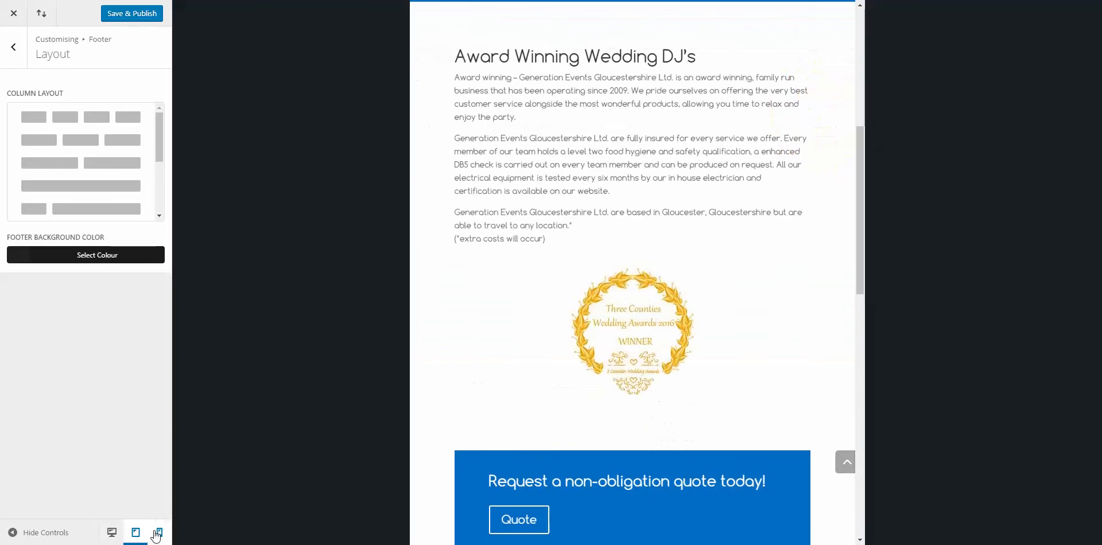
click(157, 534)
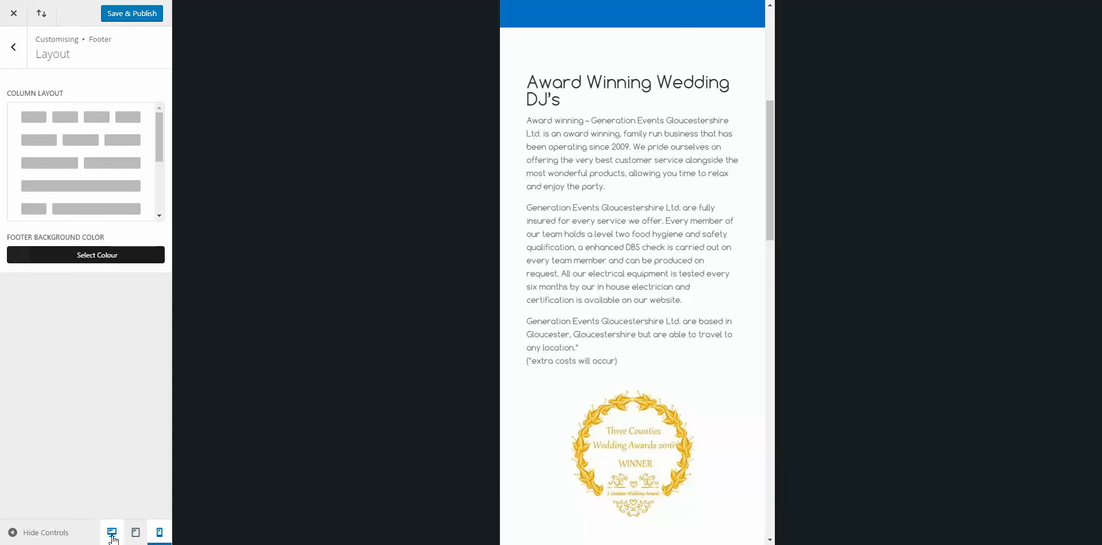
scroll(751, 181, up, 6)
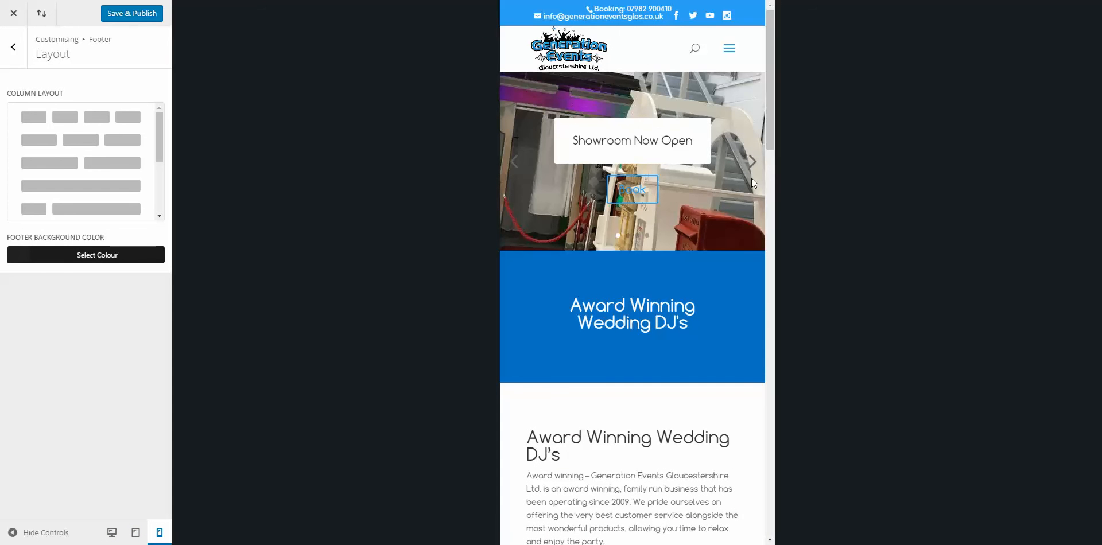
click(12, 46)
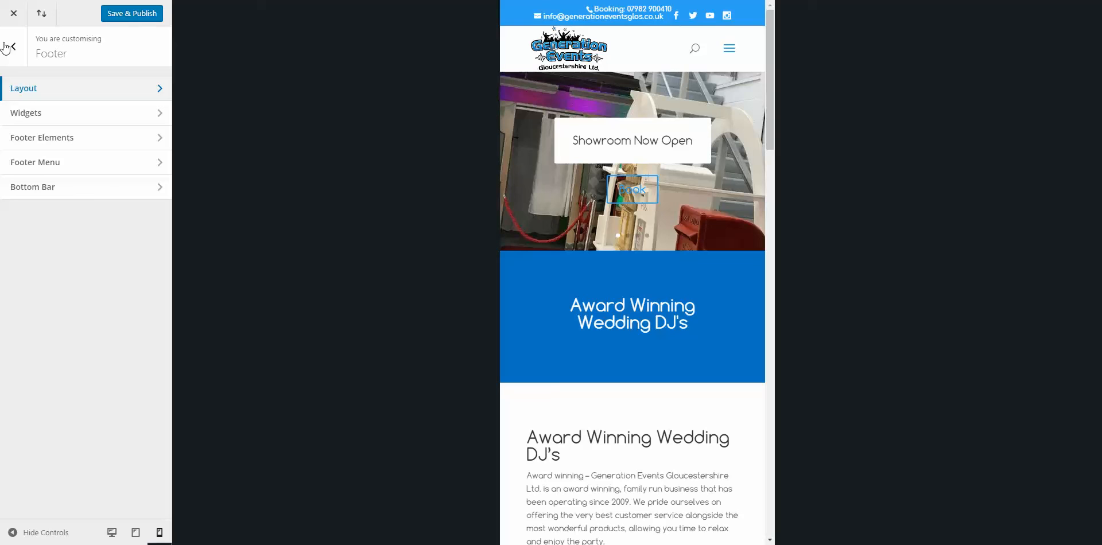
Step: Open the footer Widgets settings with the preview at desktop width
click(59, 112)
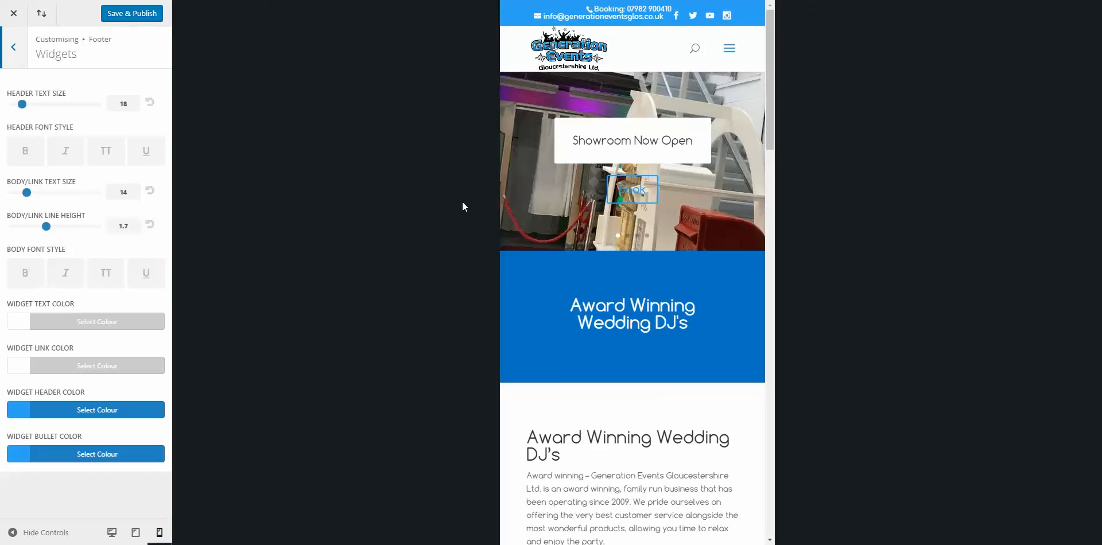
click(118, 533)
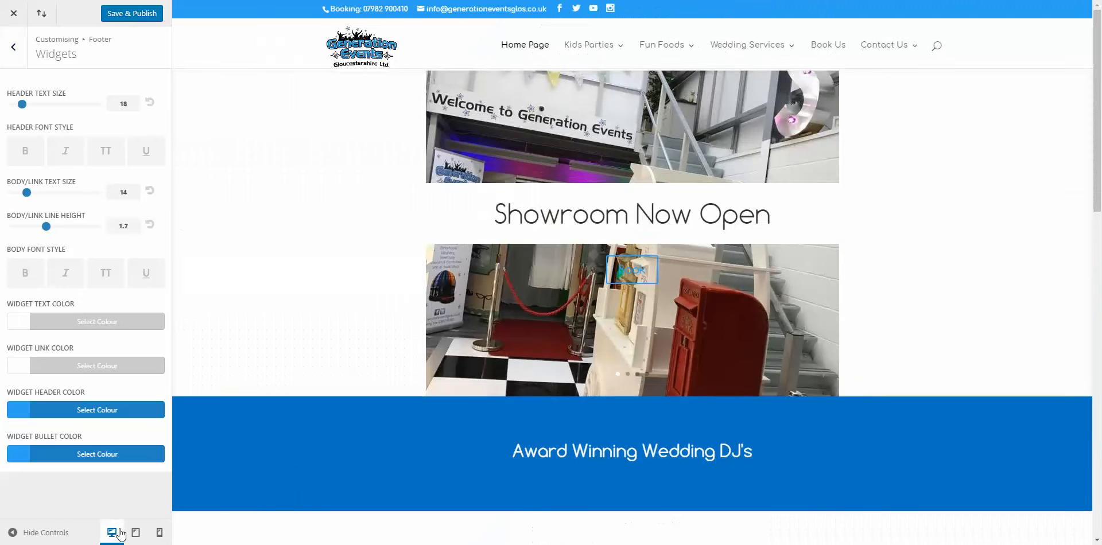
scroll(597, 331, down, 15)
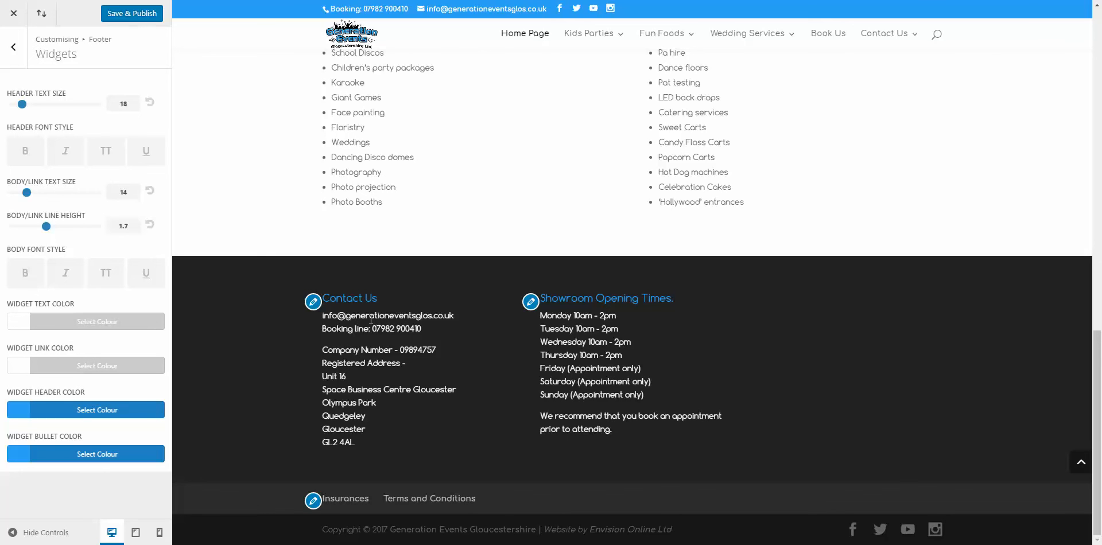
Step: Try red widget text colour, then restore the default white #ffffff and return to the Footer list
click(113, 325)
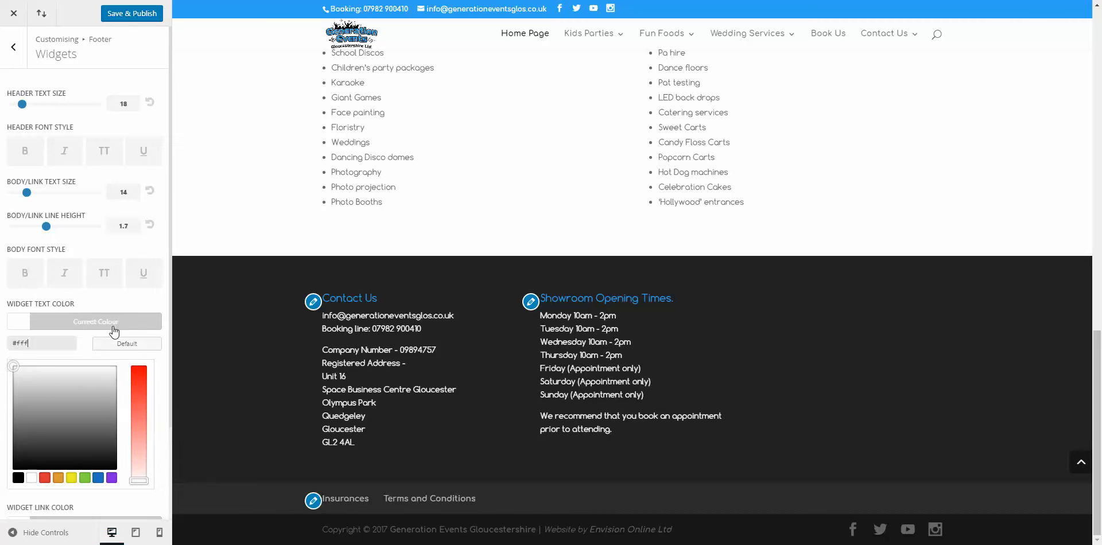
click(45, 478)
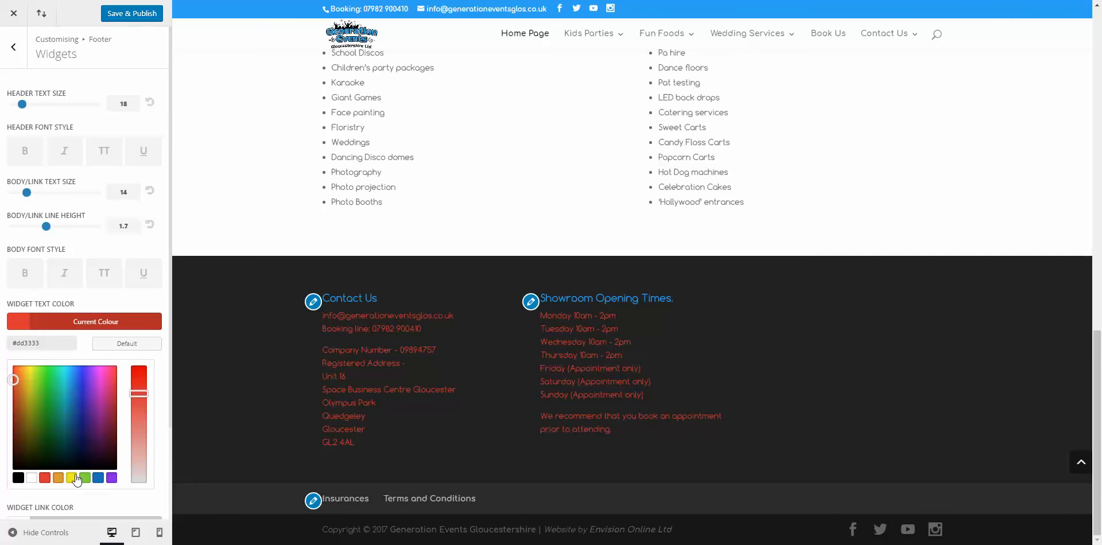
click(132, 351)
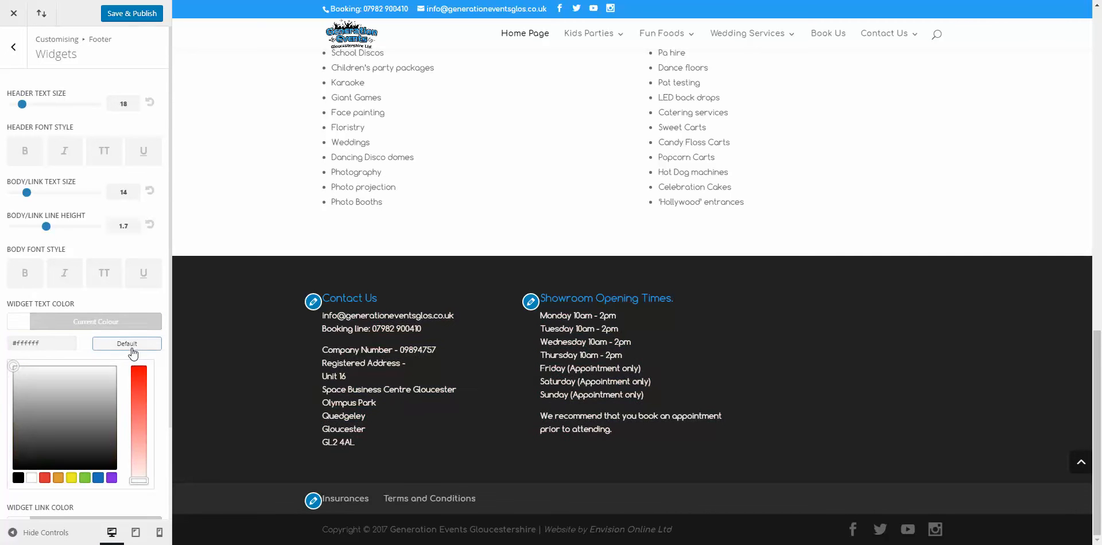
click(14, 49)
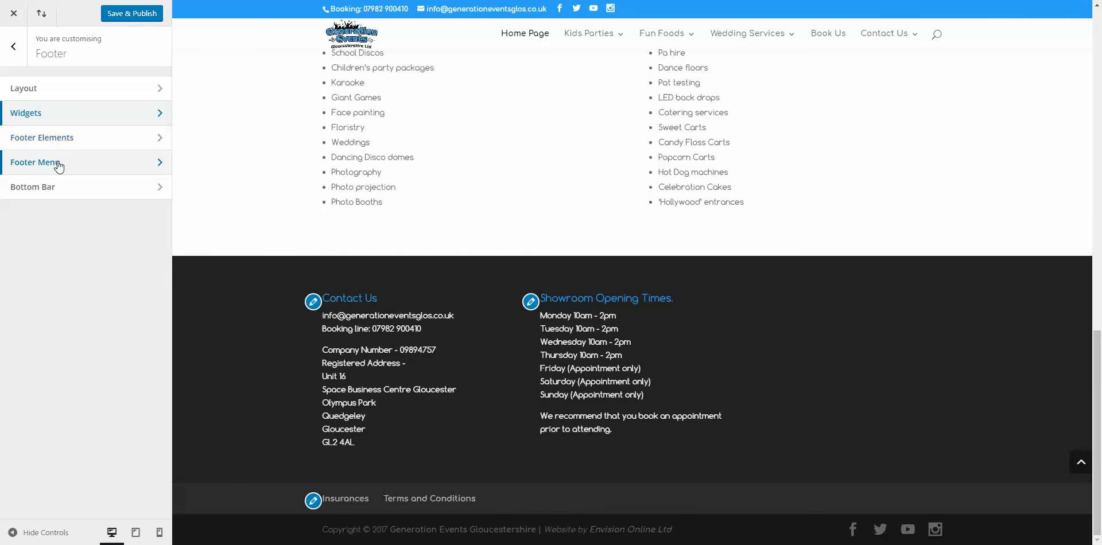
Step: Inspect Bottom Bar settings, highlighting the footer's Contact Us text and Insurances and Terms links
click(63, 187)
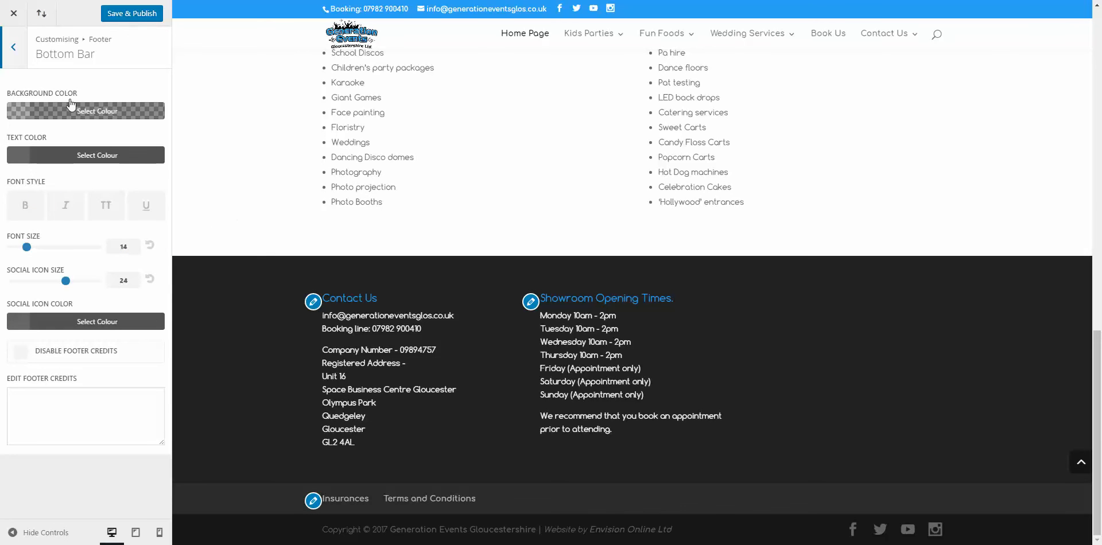
click(14, 58)
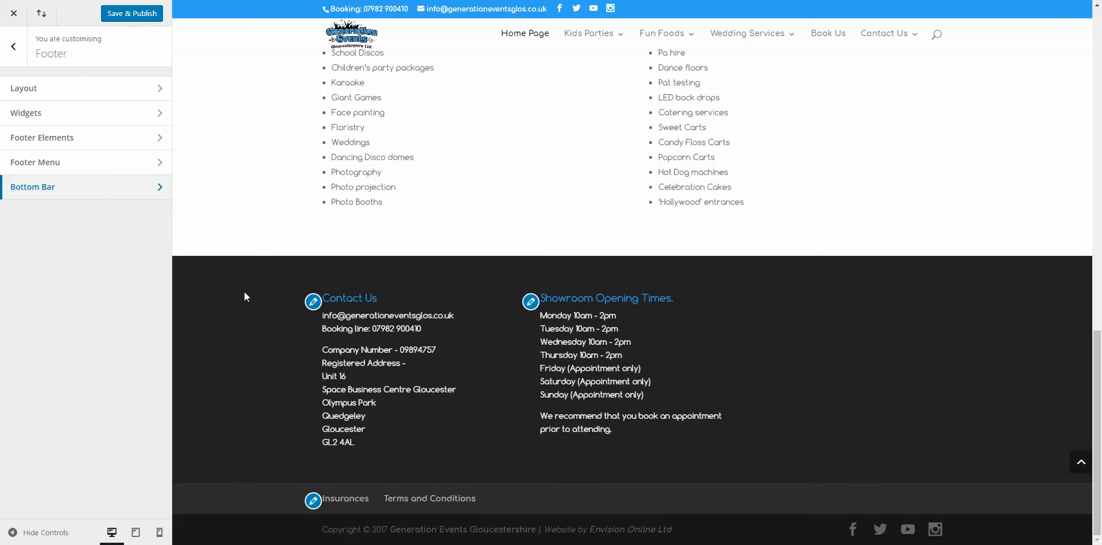
drag(244, 296, 781, 344)
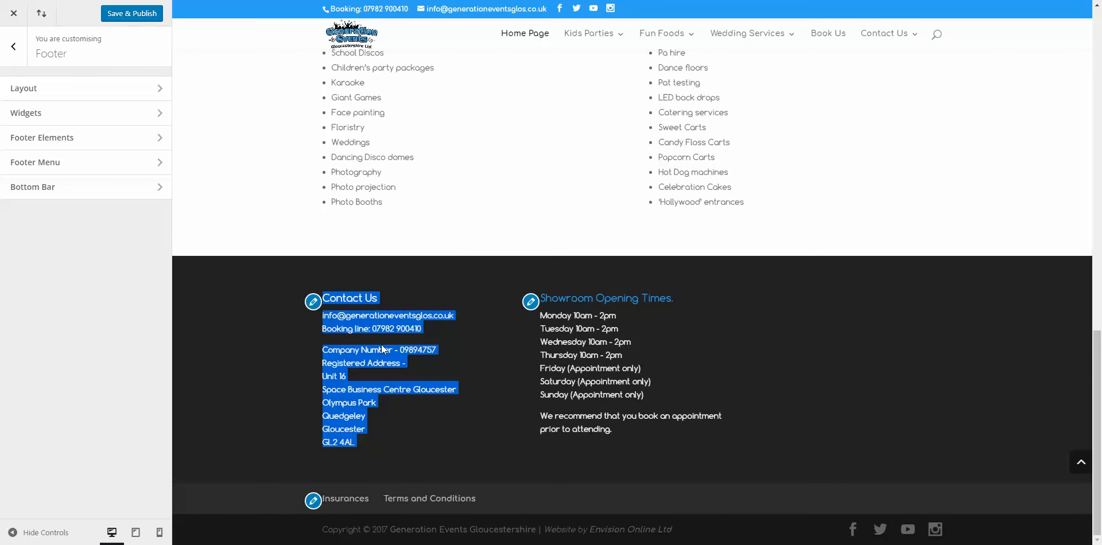
drag(269, 501, 679, 510)
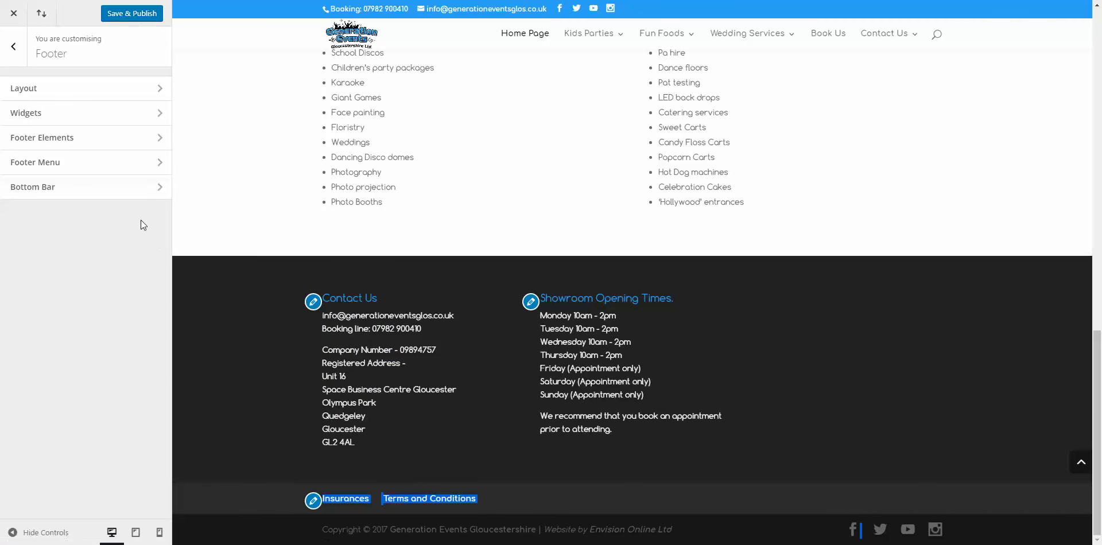
click(145, 190)
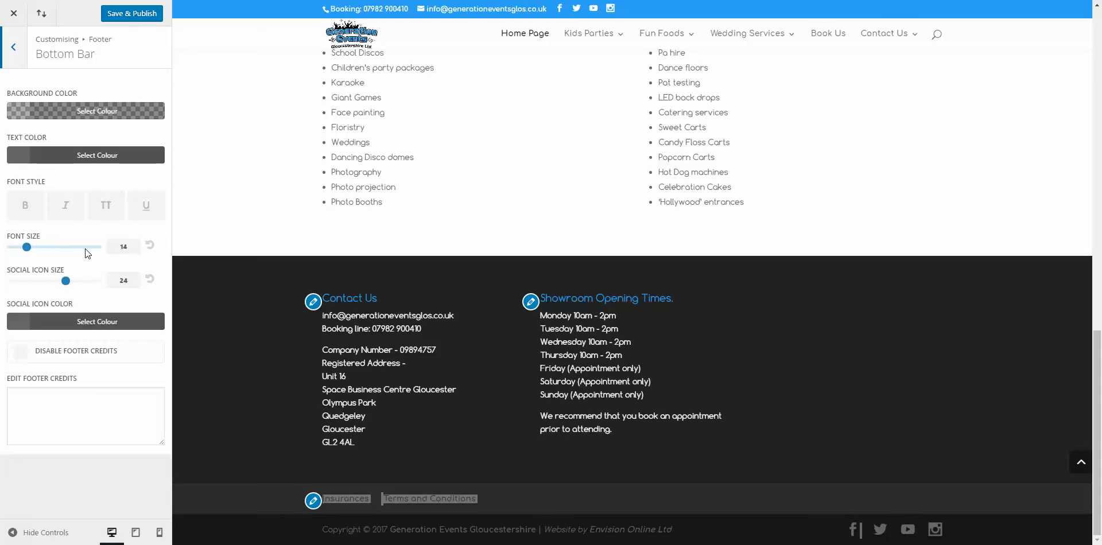
click(15, 52)
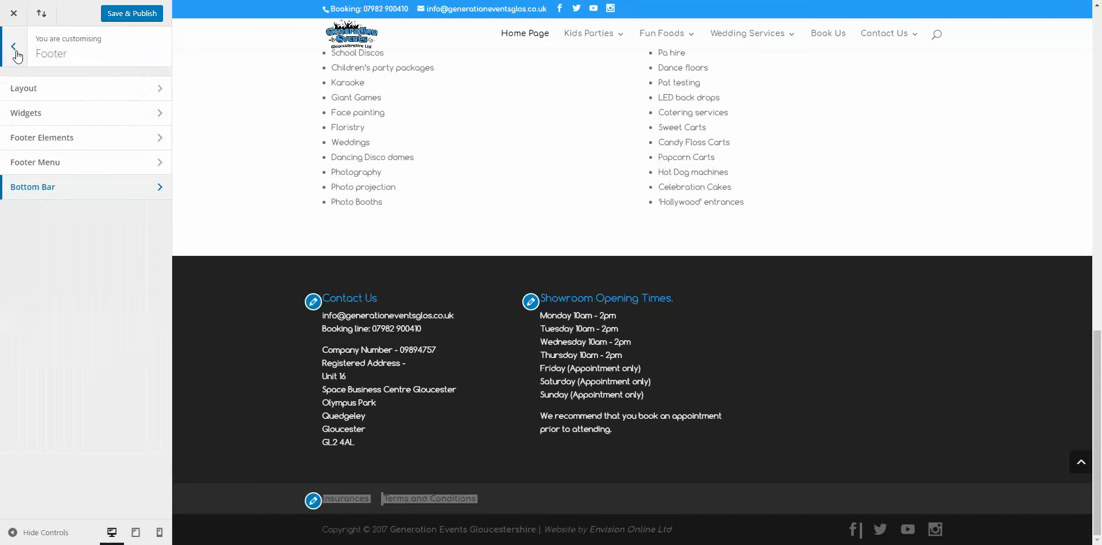
click(17, 54)
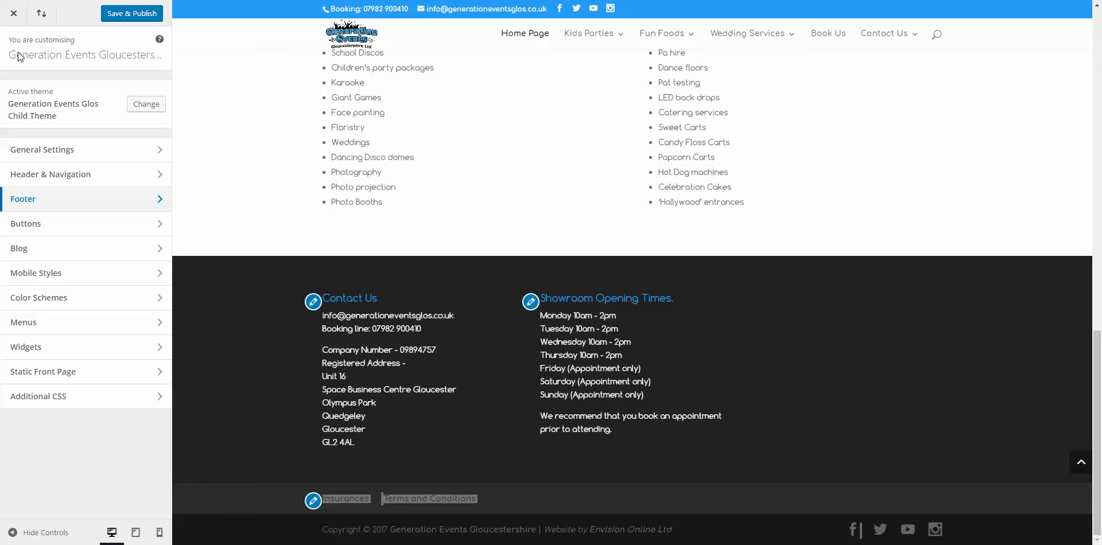
click(67, 225)
click(77, 92)
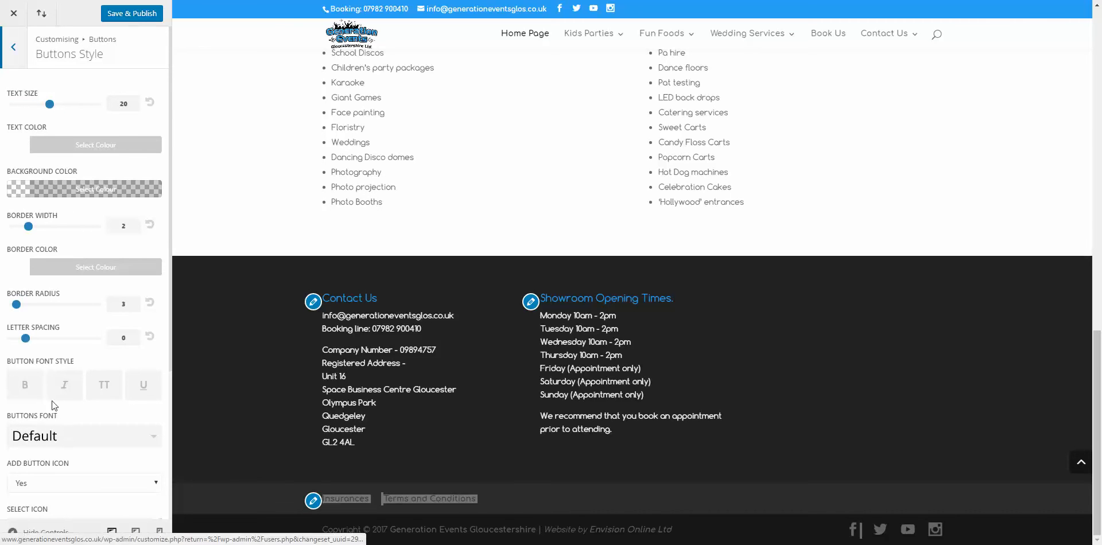
click(20, 53)
click(17, 51)
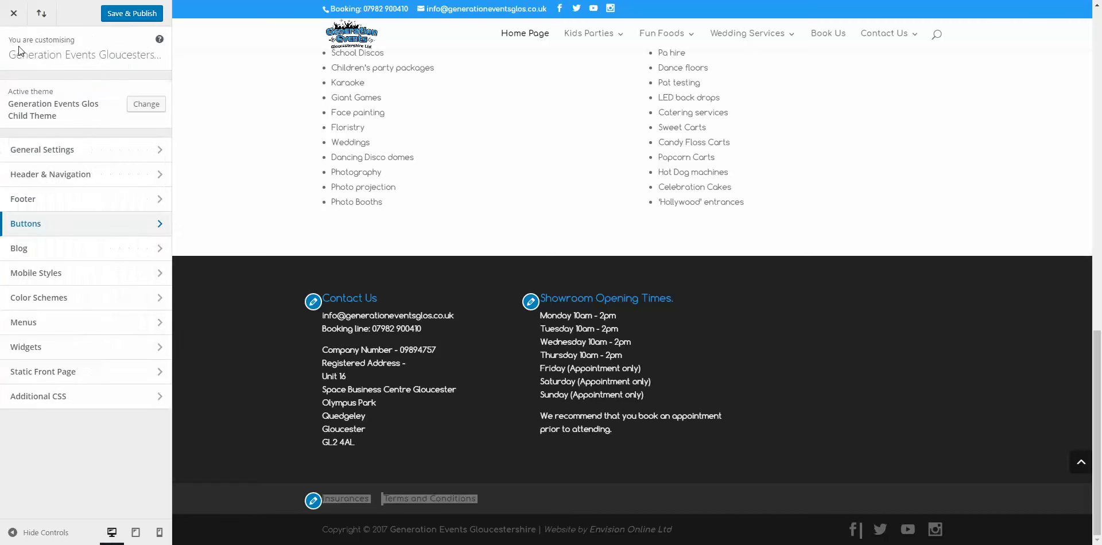
click(72, 301)
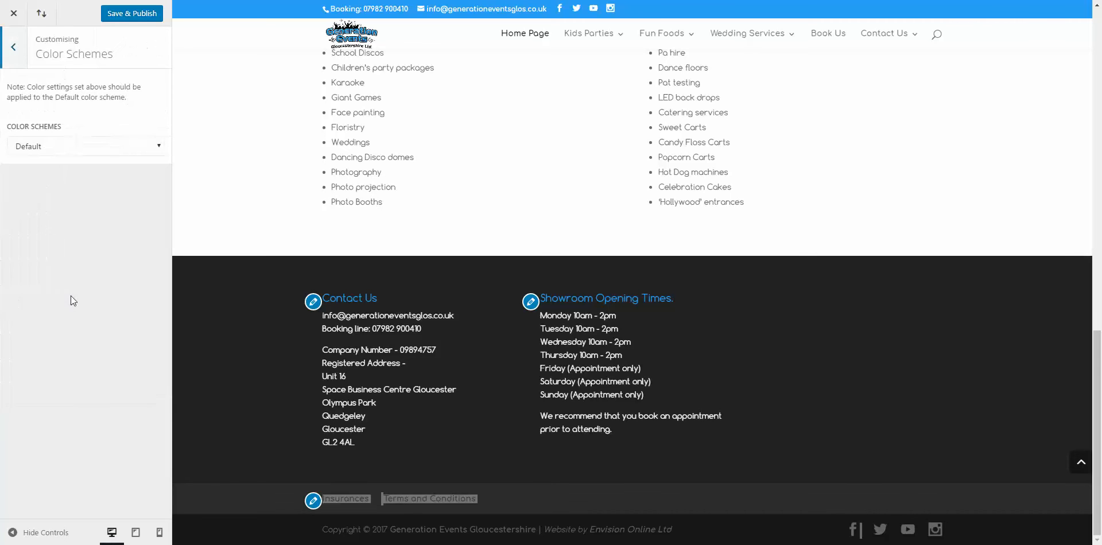
click(85, 147)
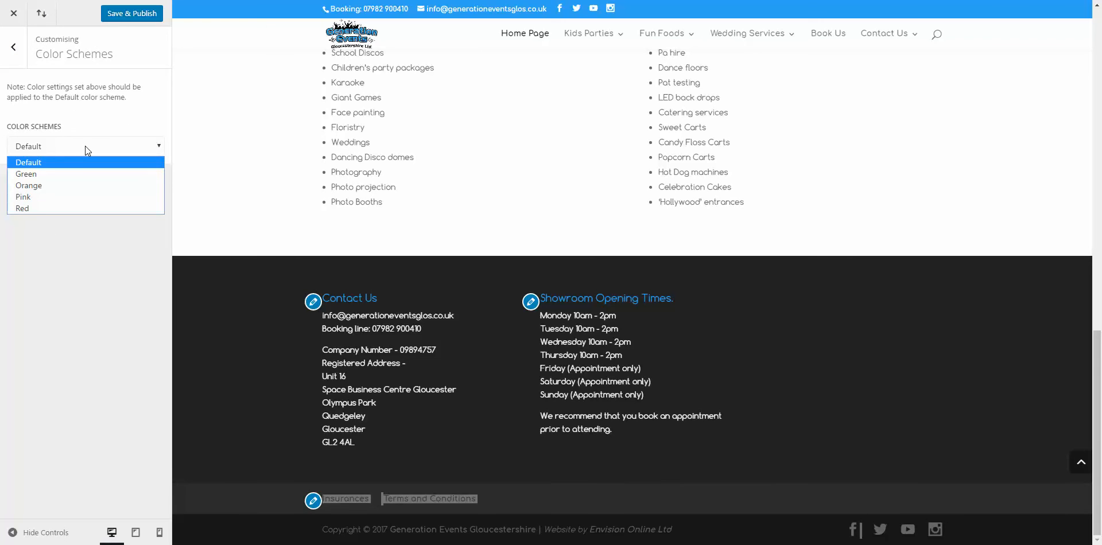
click(77, 175)
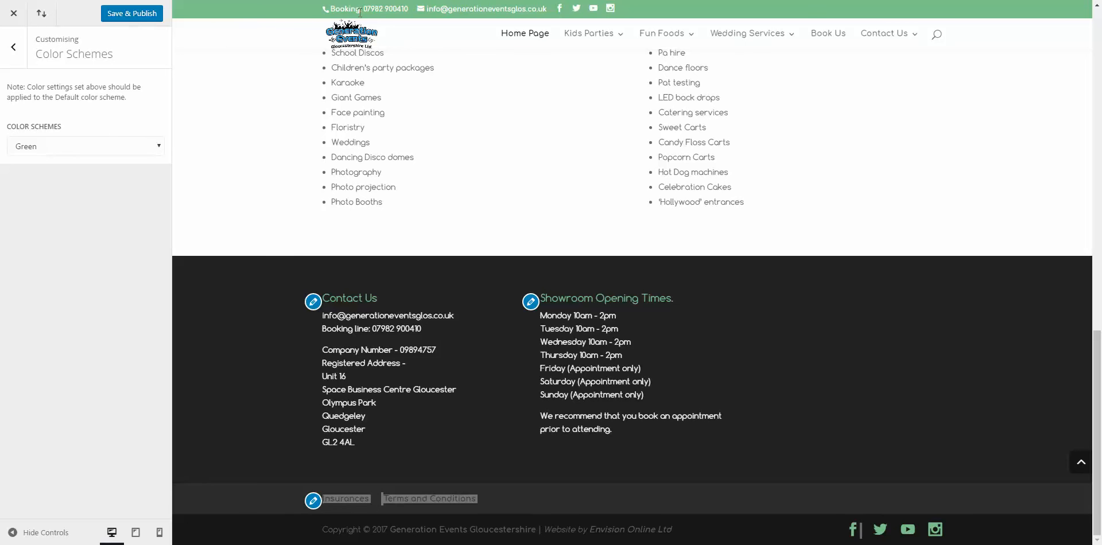
click(91, 145)
click(71, 182)
click(84, 147)
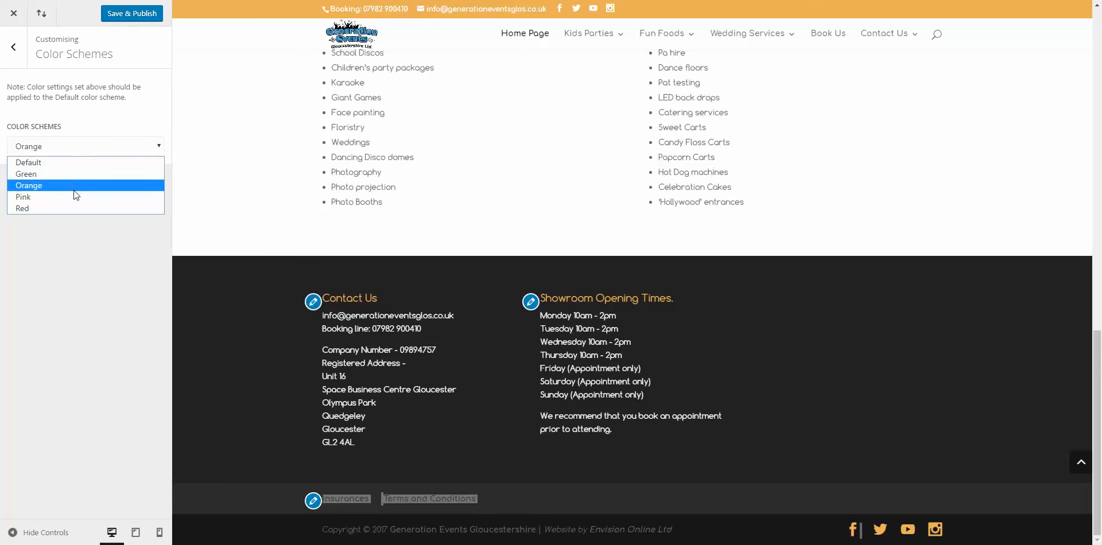
click(72, 185)
click(71, 151)
click(73, 196)
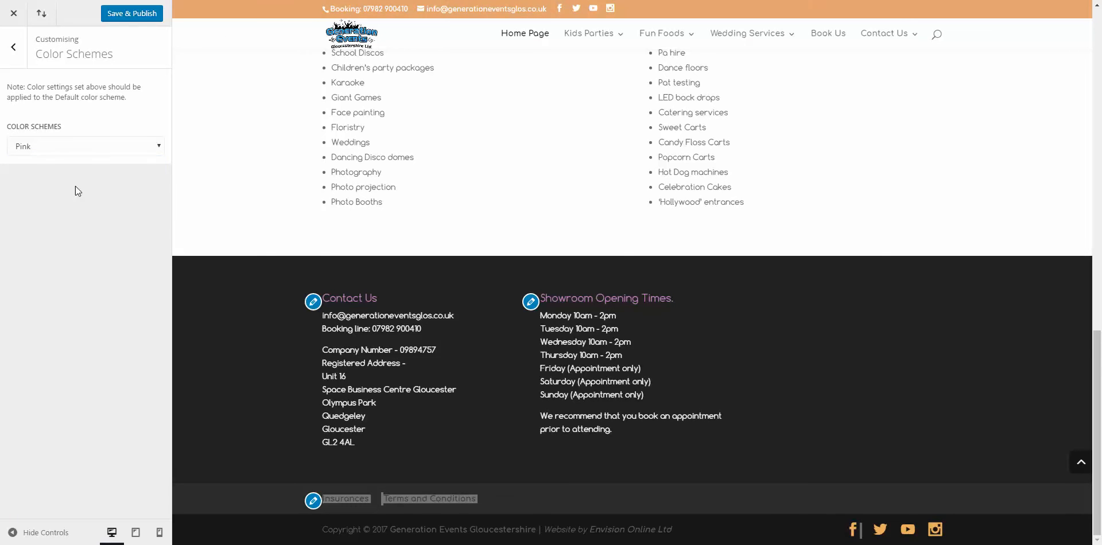
click(97, 148)
click(94, 208)
click(77, 150)
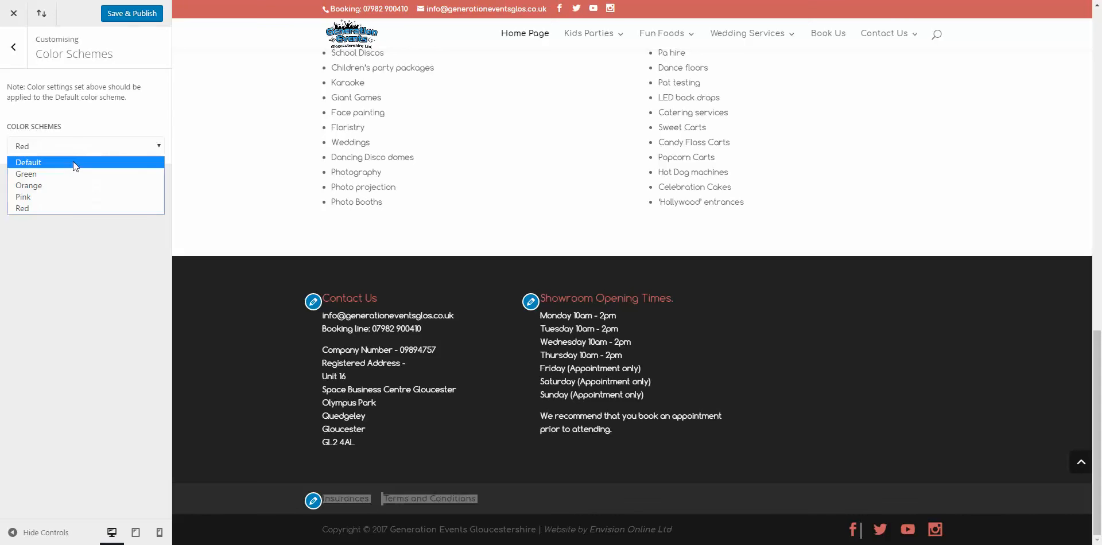
click(73, 160)
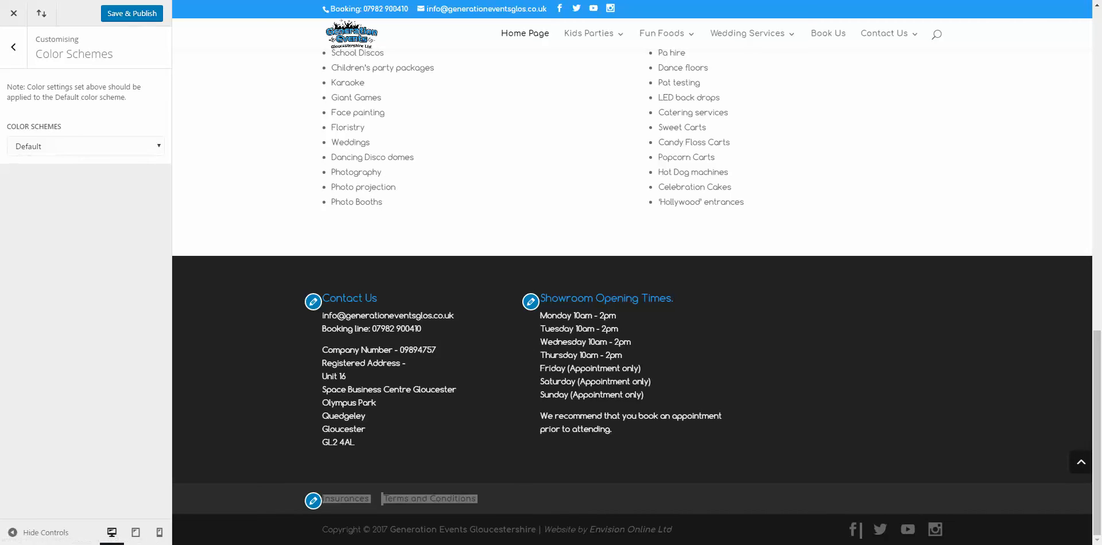
click(15, 48)
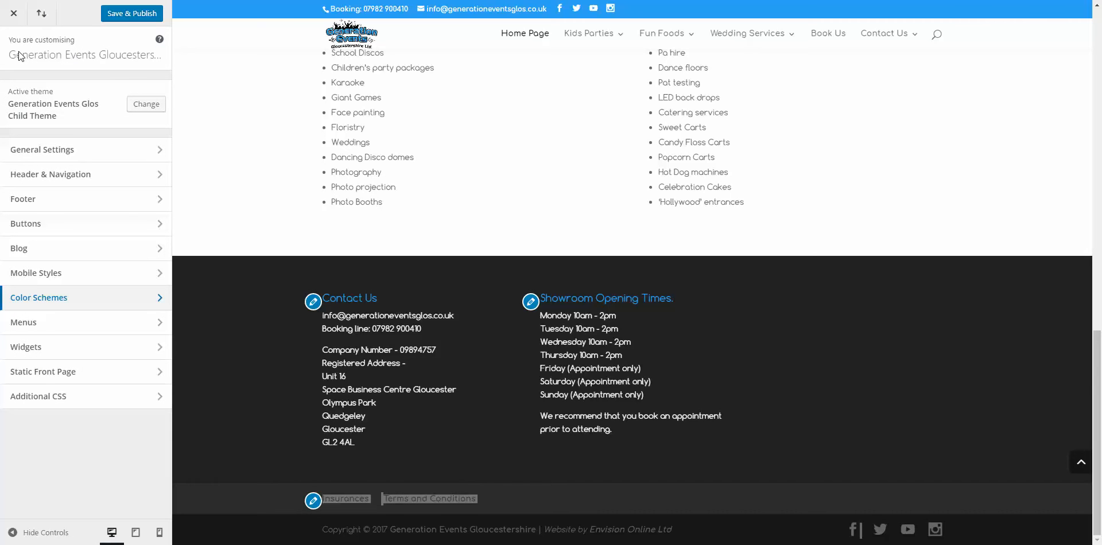
click(61, 379)
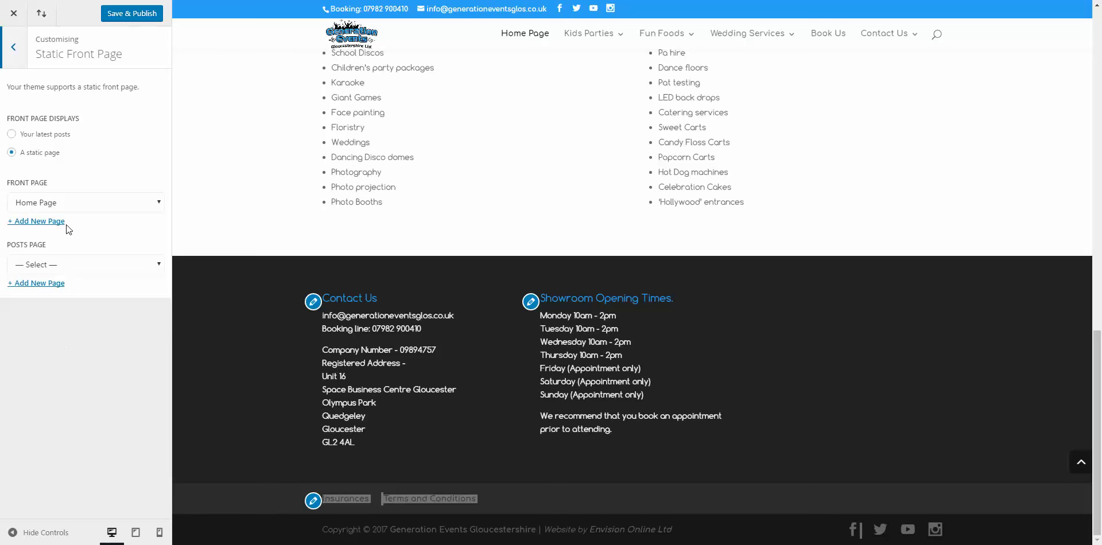
click(53, 205)
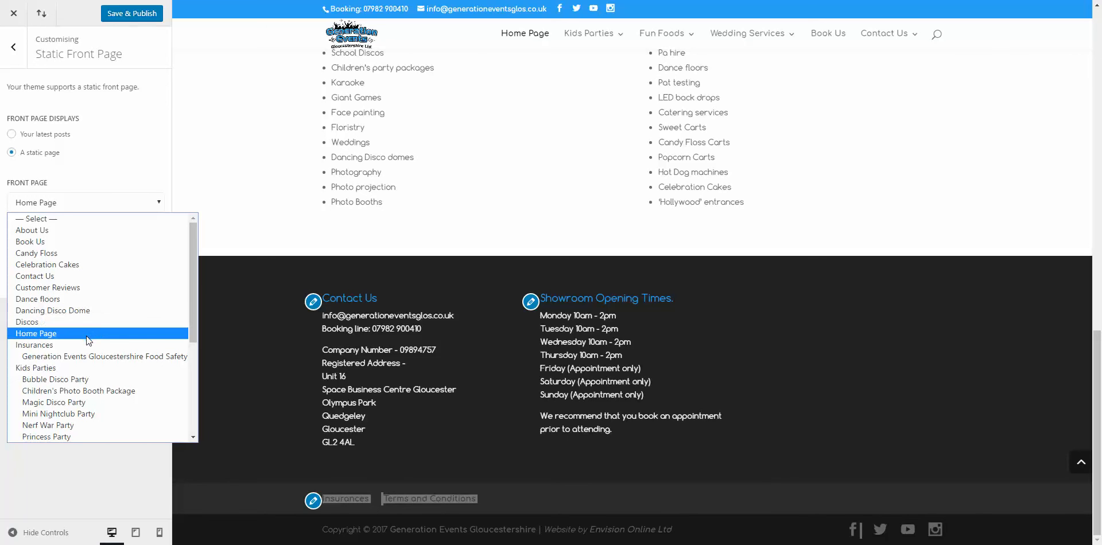
click(35, 334)
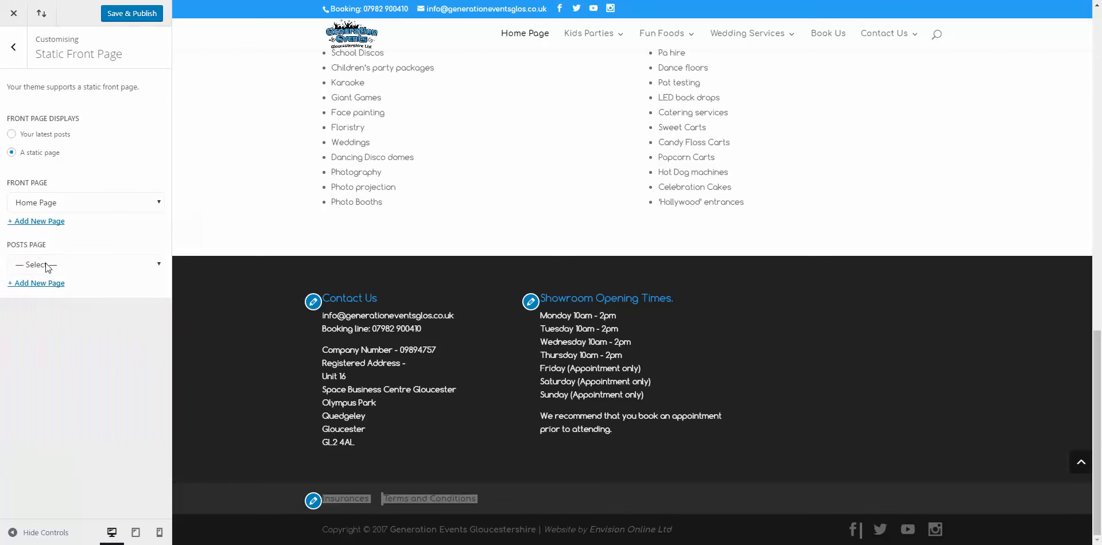
click(57, 204)
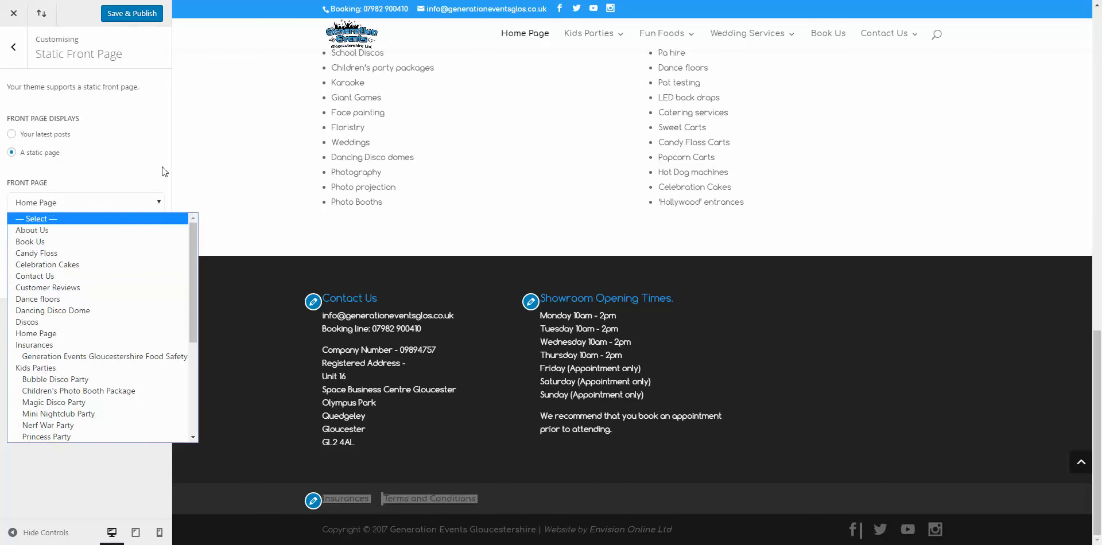
click(146, 168)
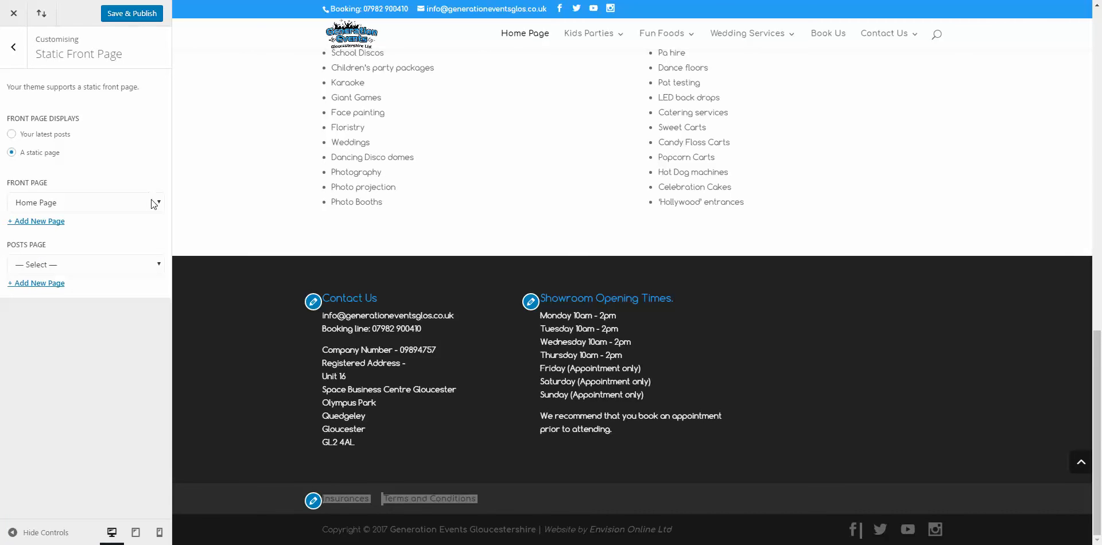
click(152, 202)
click(130, 160)
Step: Open Additional CSS and select its placeholder comment before going back to the main section list
click(15, 50)
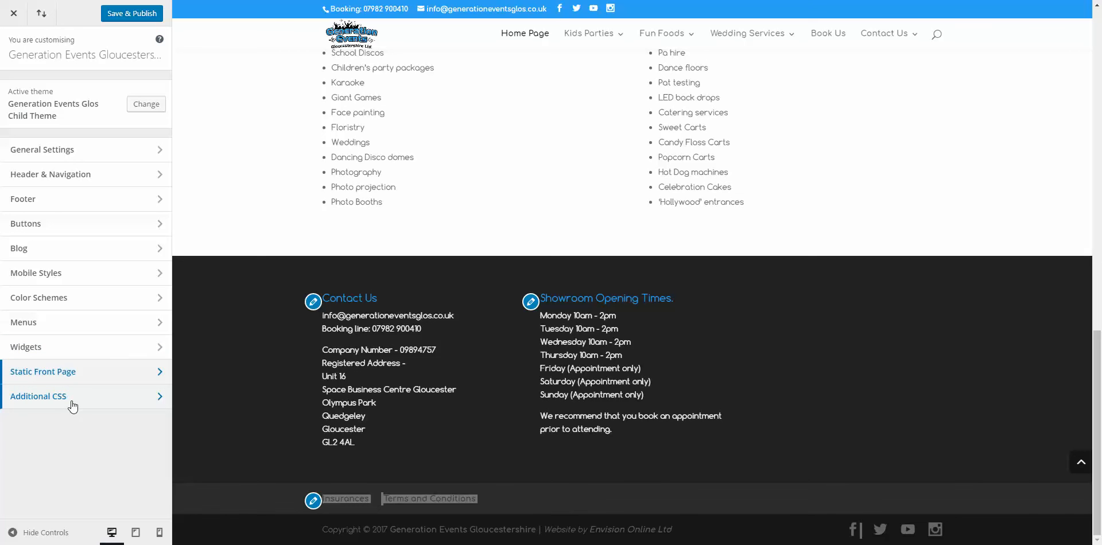
click(120, 396)
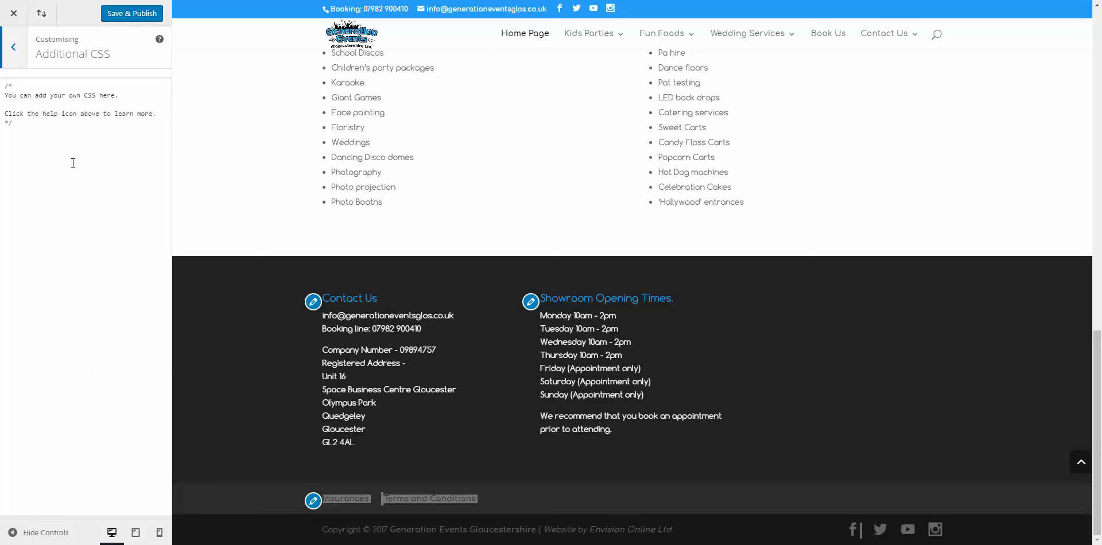
drag(6, 88, 22, 124)
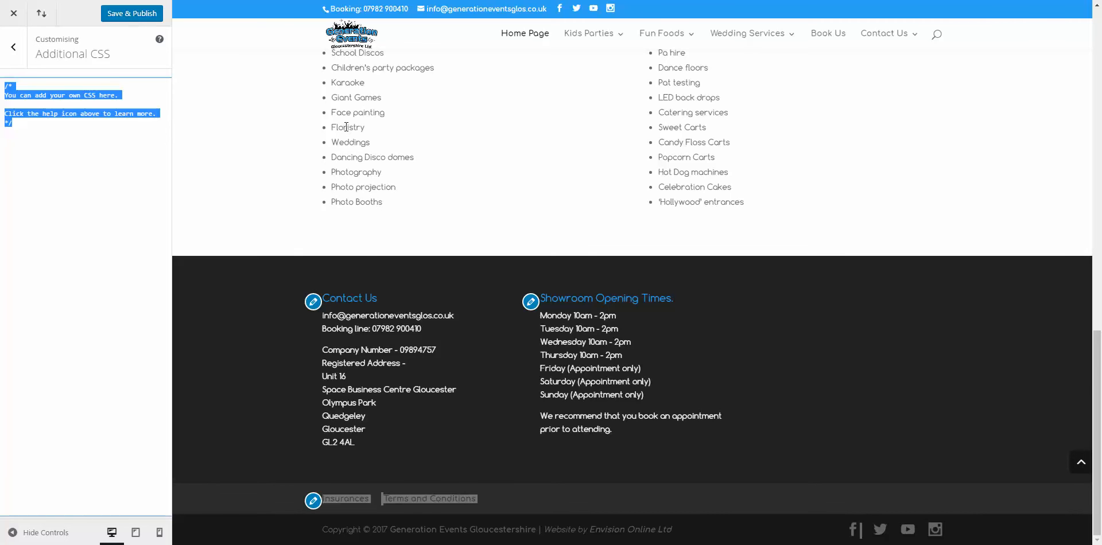
drag(343, 127, 399, 189)
scroll(472, 146, up, 4)
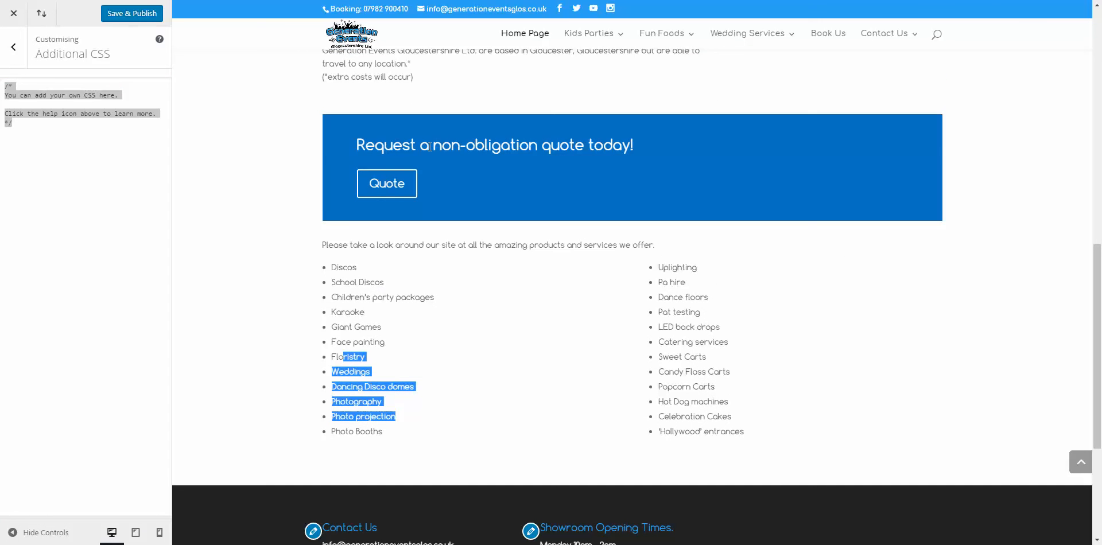
click(60, 143)
key(ctrl+a)
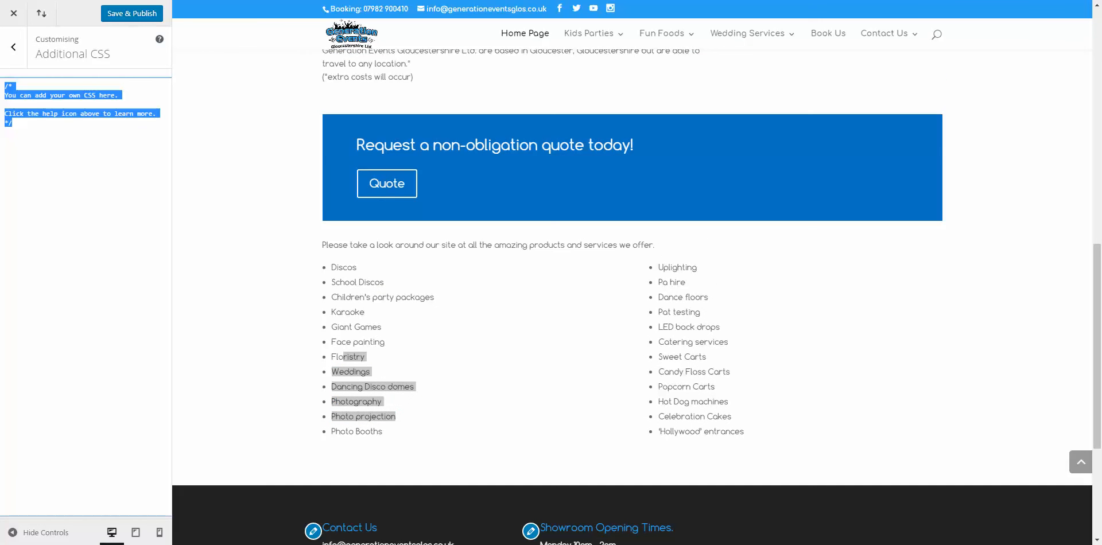
drag(70, 152, 2, 83)
click(14, 47)
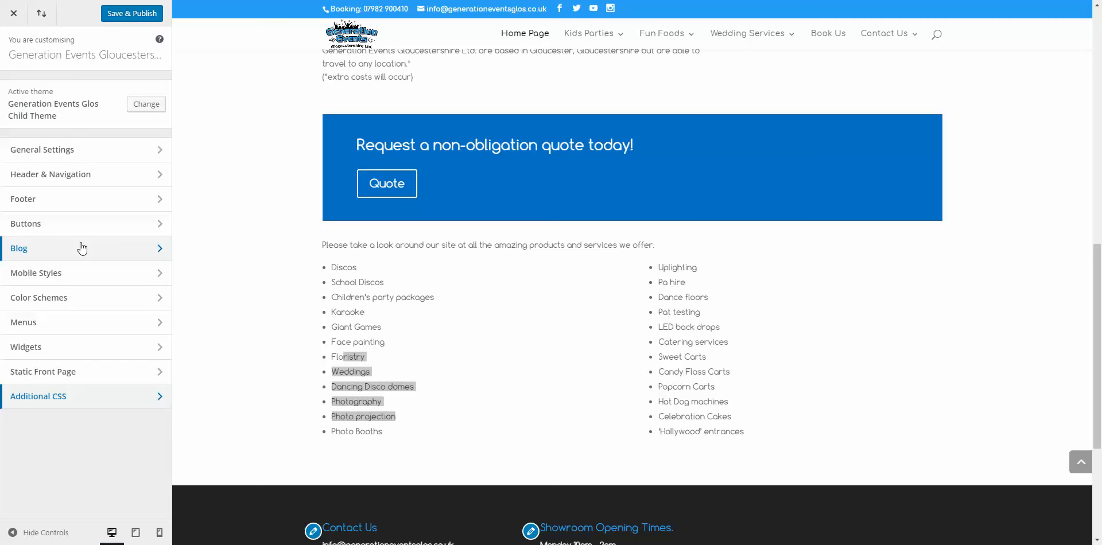
Step: Close the Customizer, triggering the warning that unsaved changes may be lost
mouse_move(586, 36)
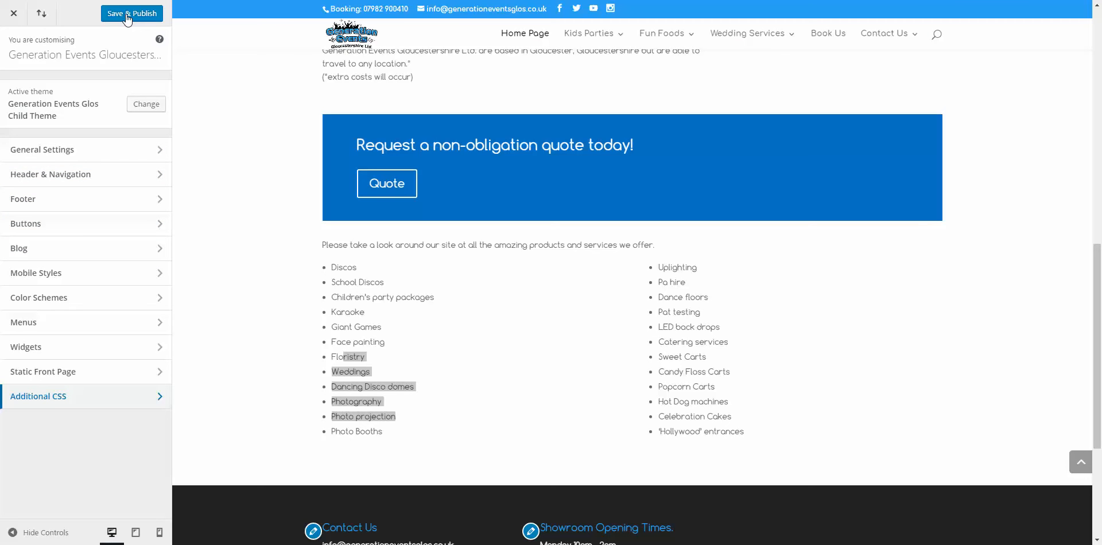
click(14, 14)
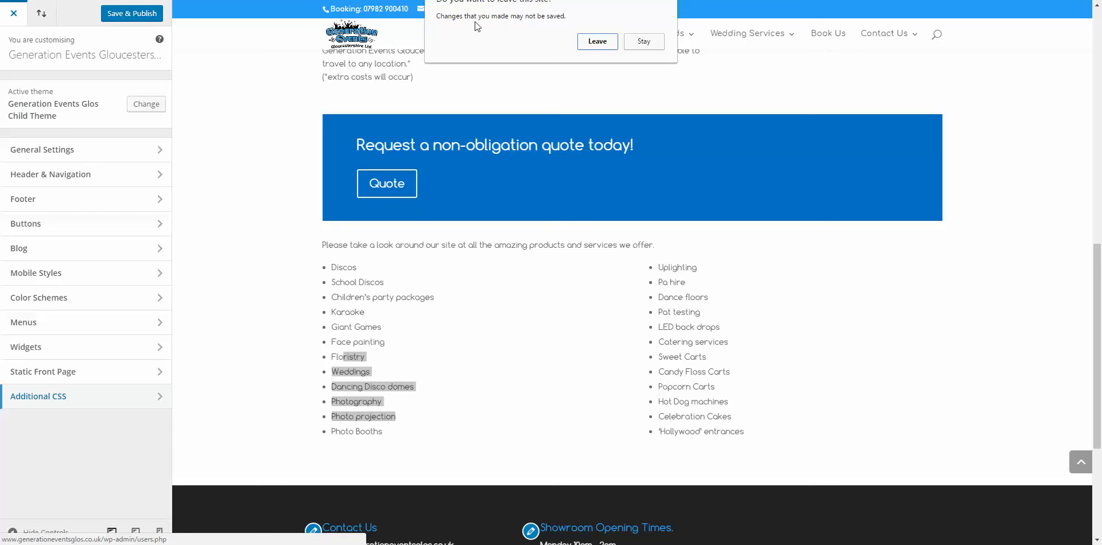
Step: Confirm leaving the Customizer and open Settings > General to review timezone, date format and language
click(597, 41)
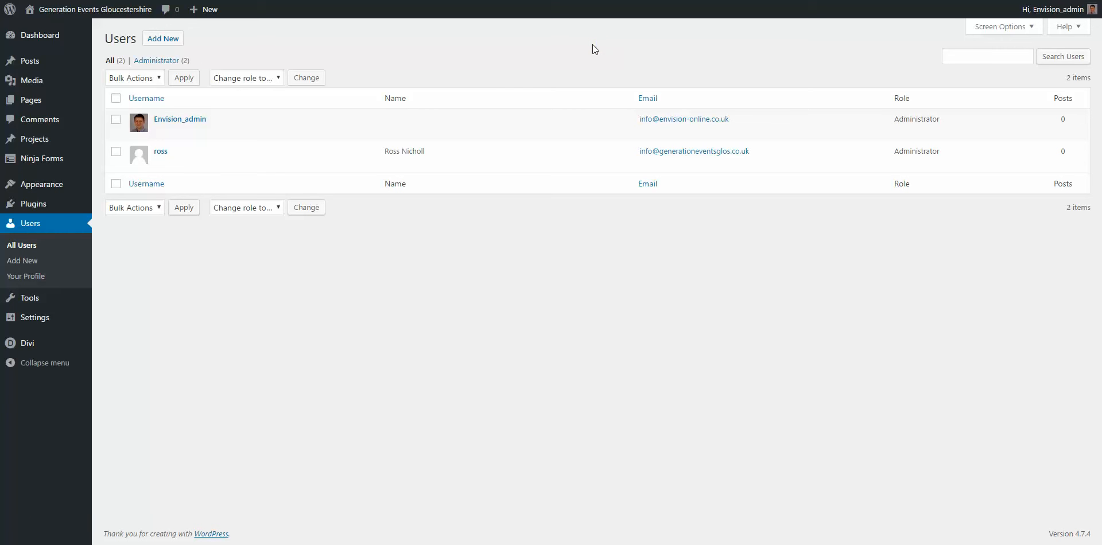
mouse_move(71, 183)
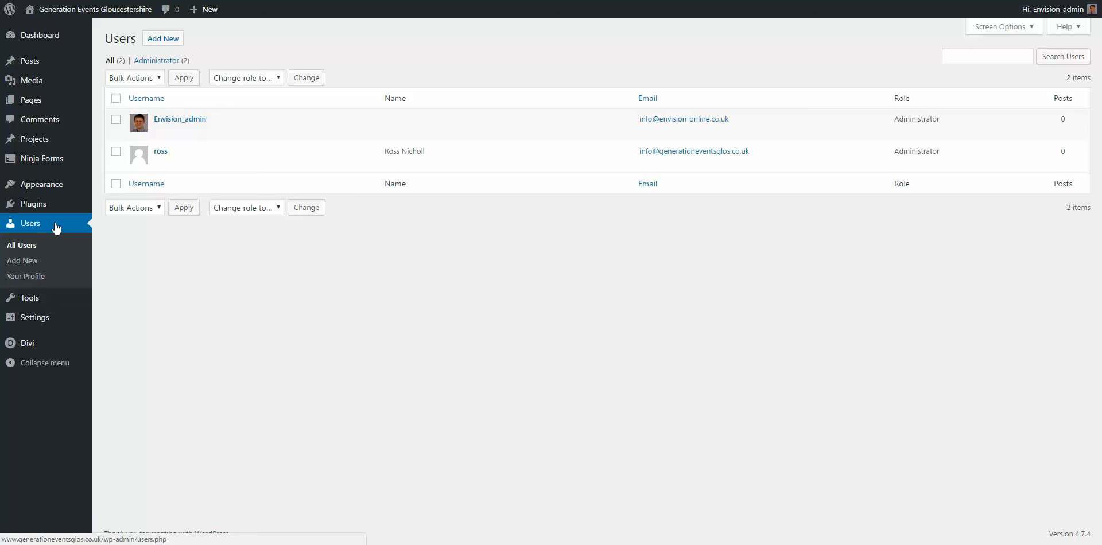
mouse_move(38, 321)
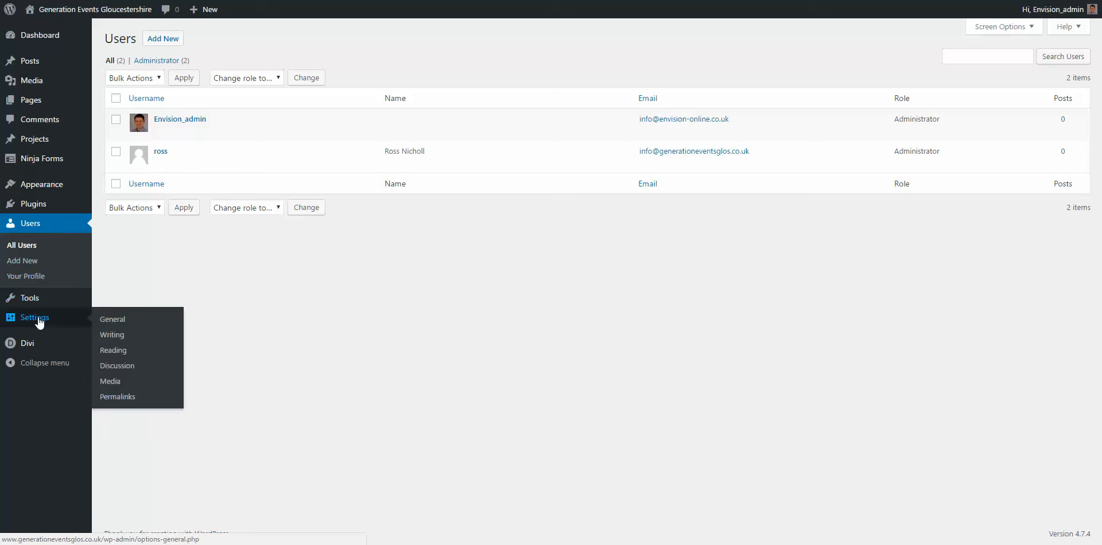
click(36, 317)
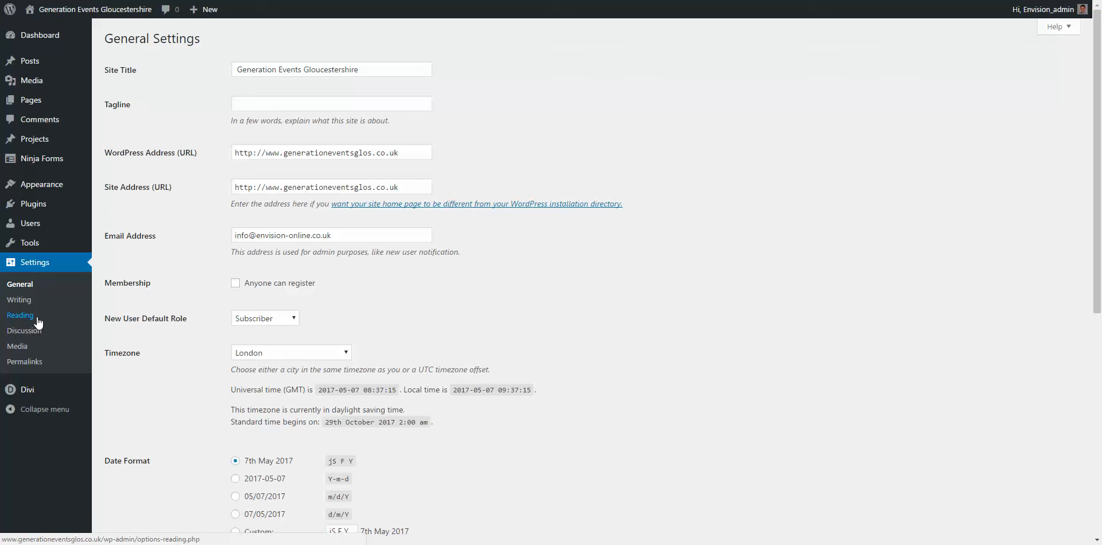
scroll(223, 243, down, 2)
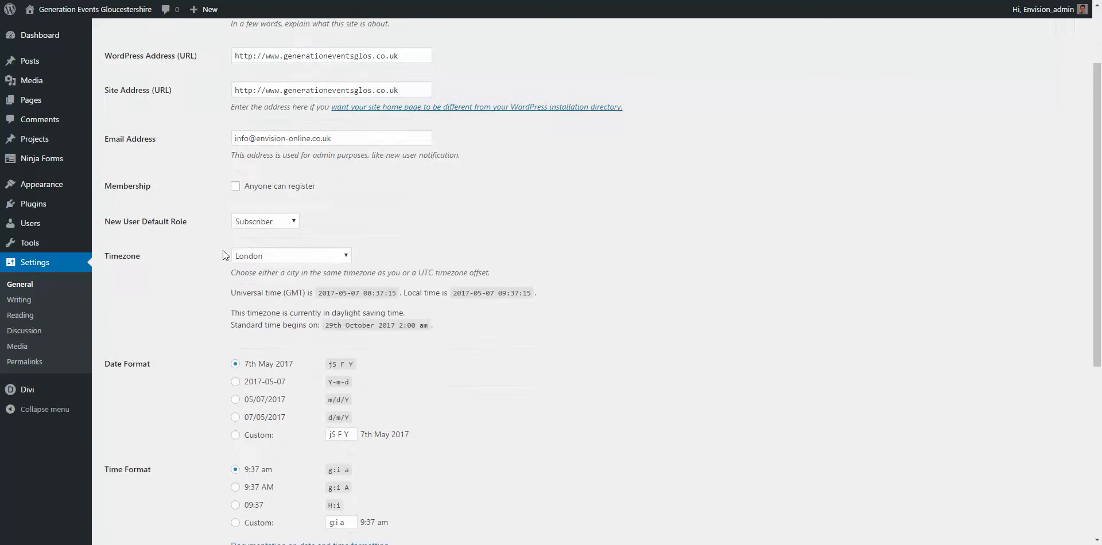
scroll(223, 250, down, 3)
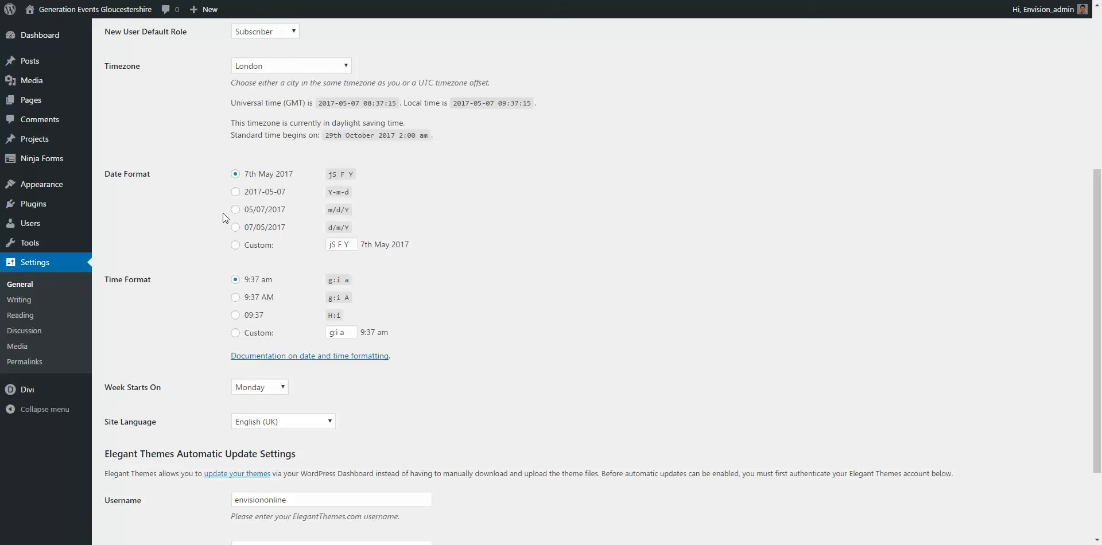
Step: Open Writing settings, then Reading settings showing Home Page as the static front page
click(25, 296)
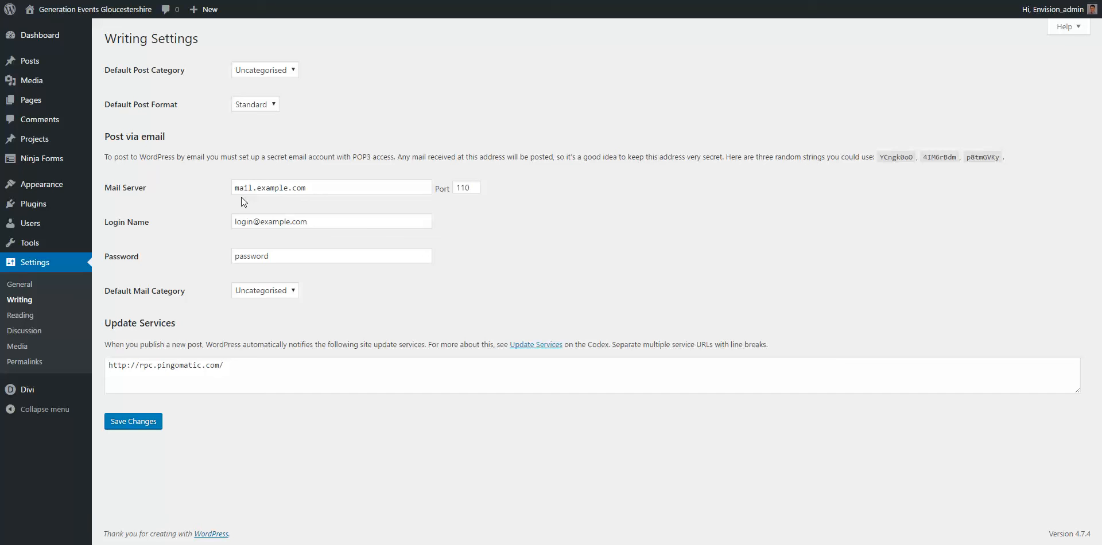
click(21, 315)
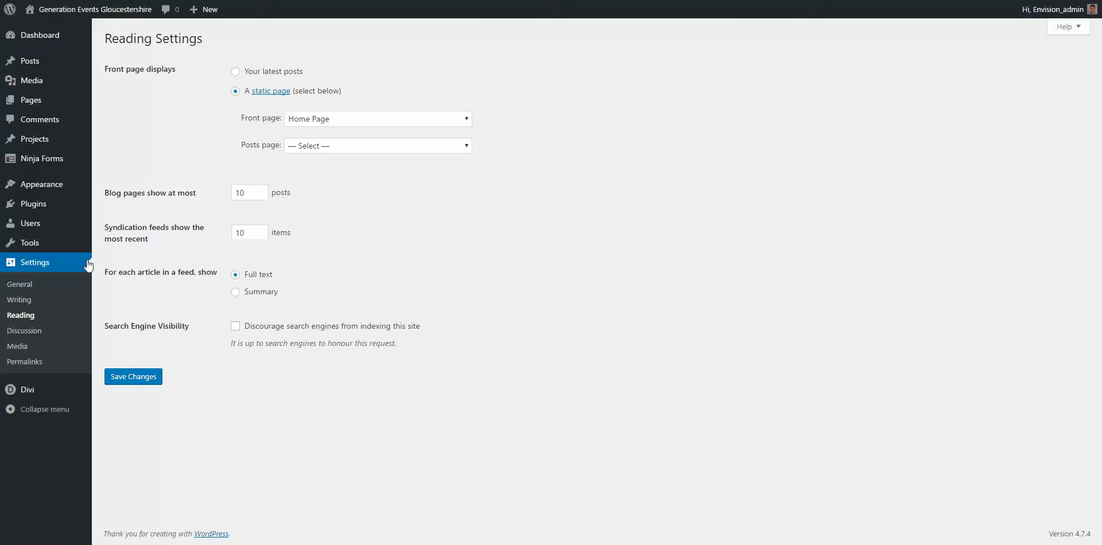
Step: Open Permalink Settings and highlight the Plain example URL
click(30, 365)
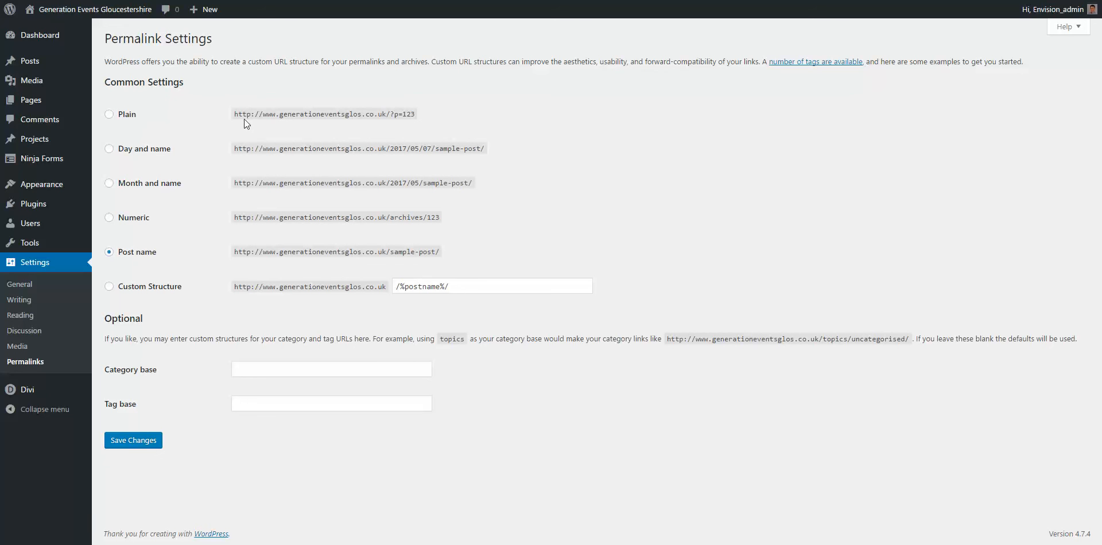
drag(234, 115, 419, 111)
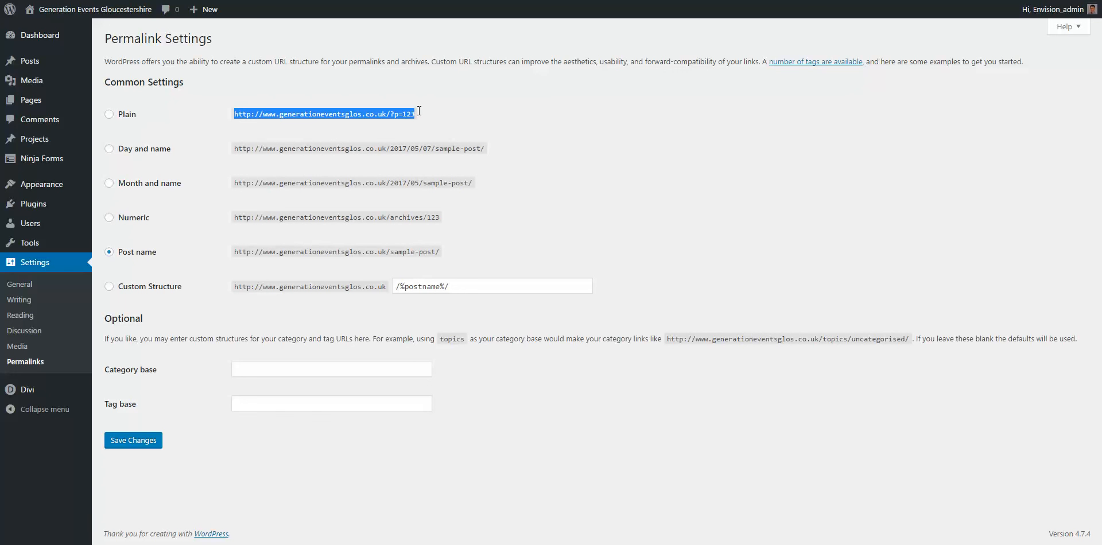
click(418, 111)
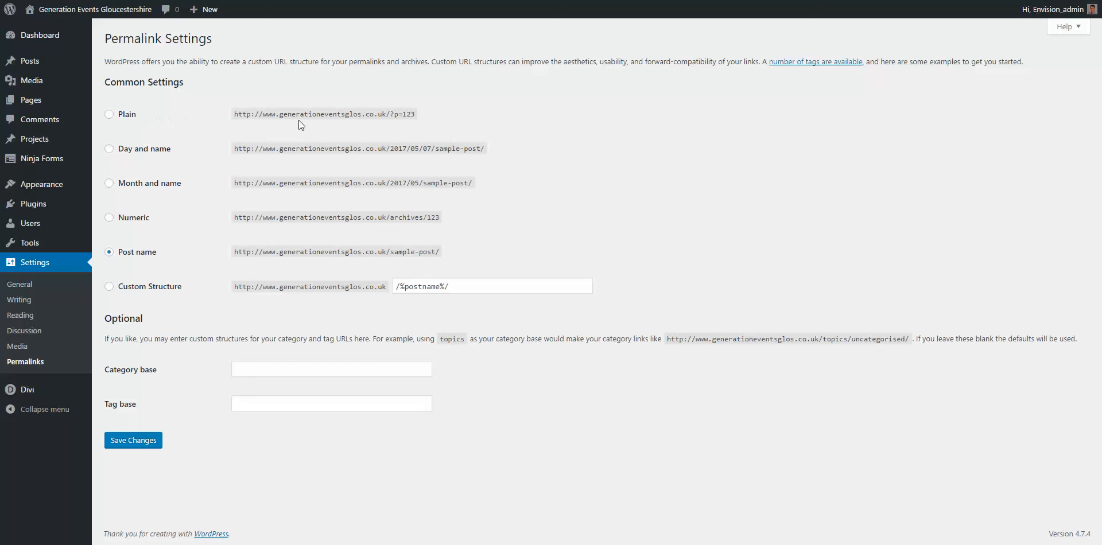
drag(236, 115, 418, 115)
Step: Highlight the site address in the selected Post name /%postname%/ example URL
drag(234, 252, 388, 253)
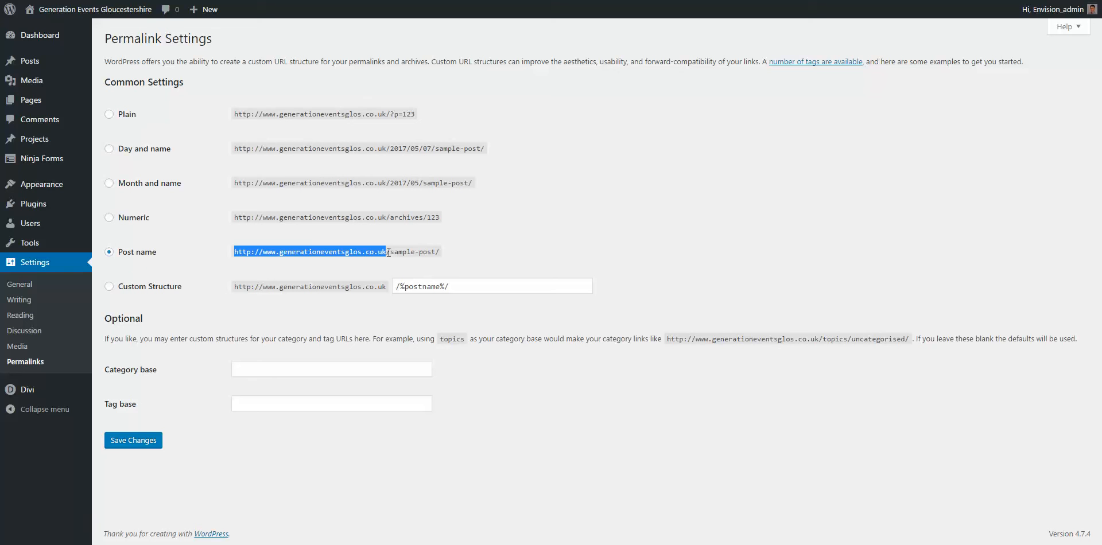
click(385, 253)
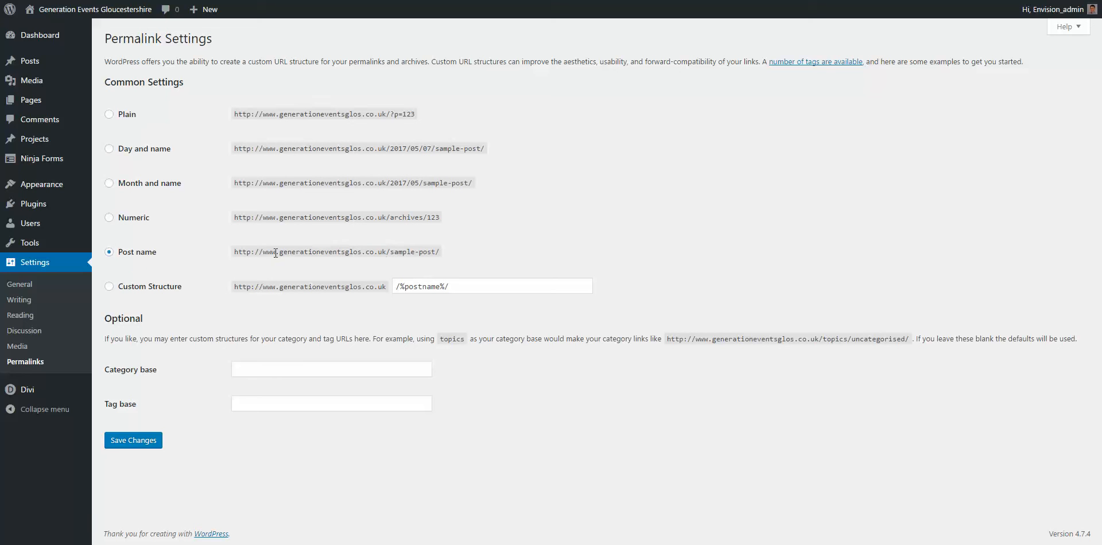
drag(234, 252, 447, 253)
click(393, 253)
mouse_move(91, 9)
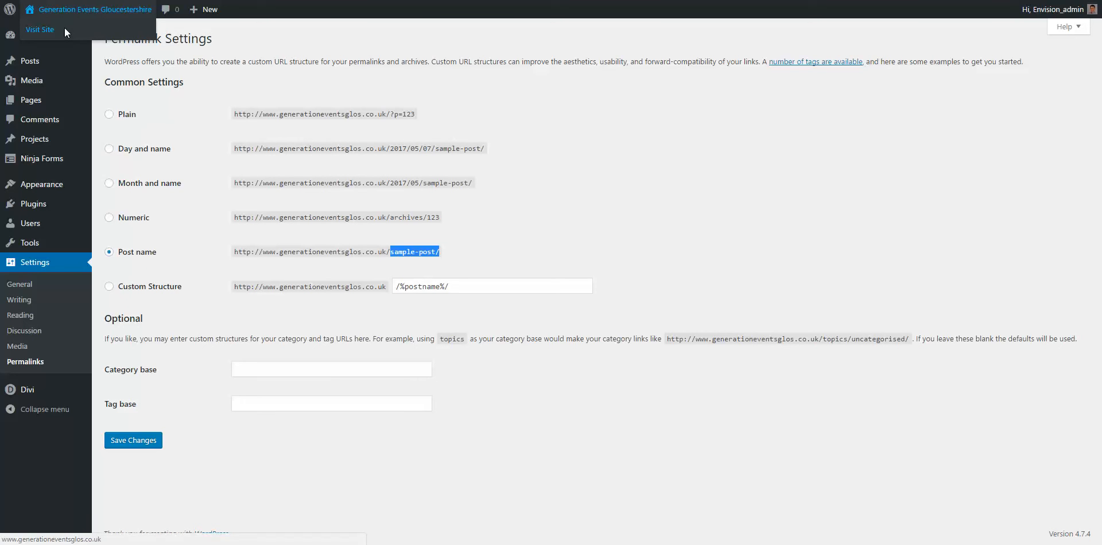
click(64, 28)
mouse_move(568, 61)
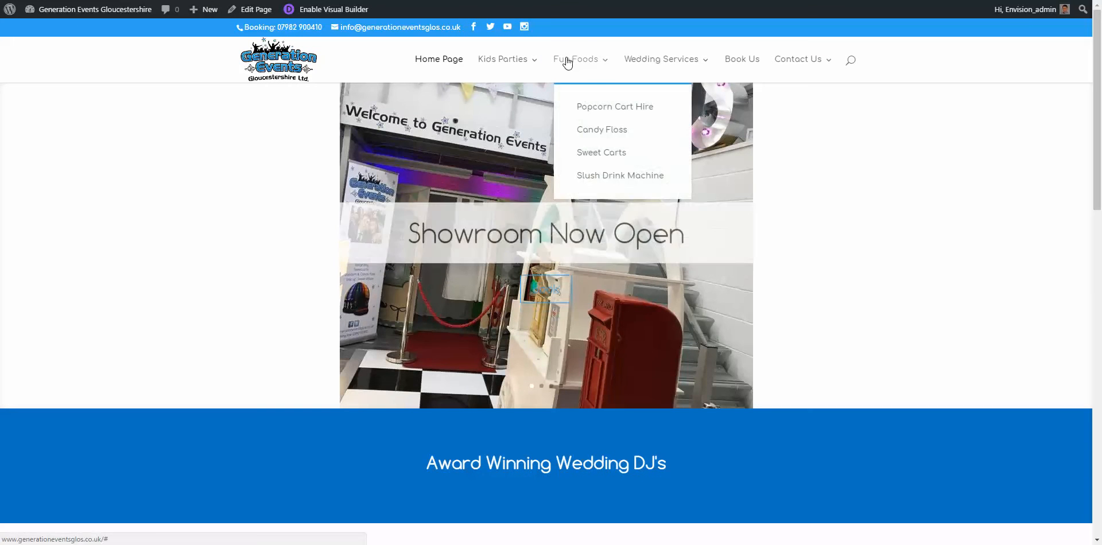
click(590, 108)
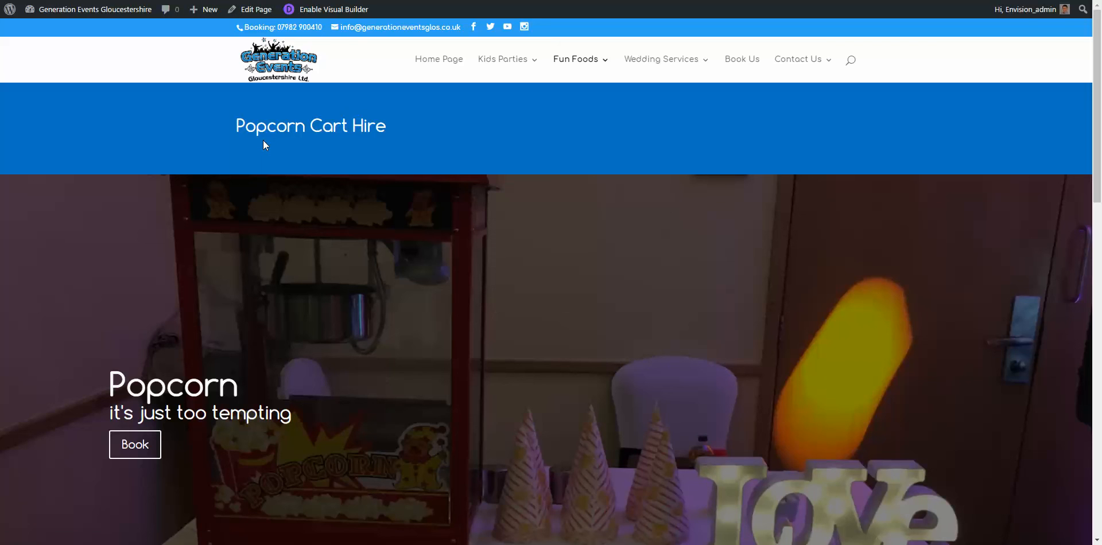
mouse_move(618, 74)
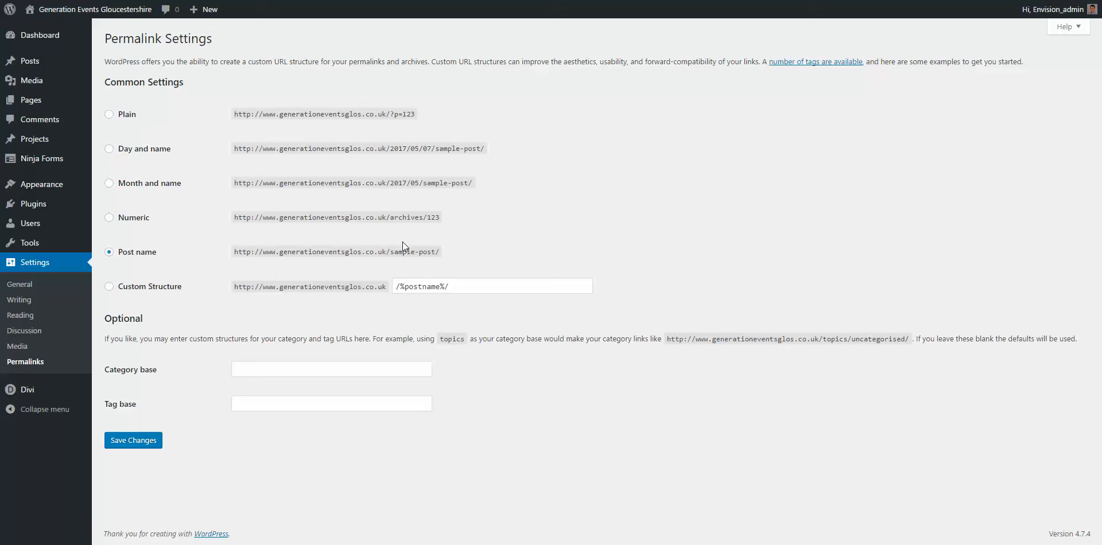
drag(390, 253, 440, 252)
click(404, 254)
drag(390, 252, 435, 256)
click(446, 253)
drag(390, 253, 436, 257)
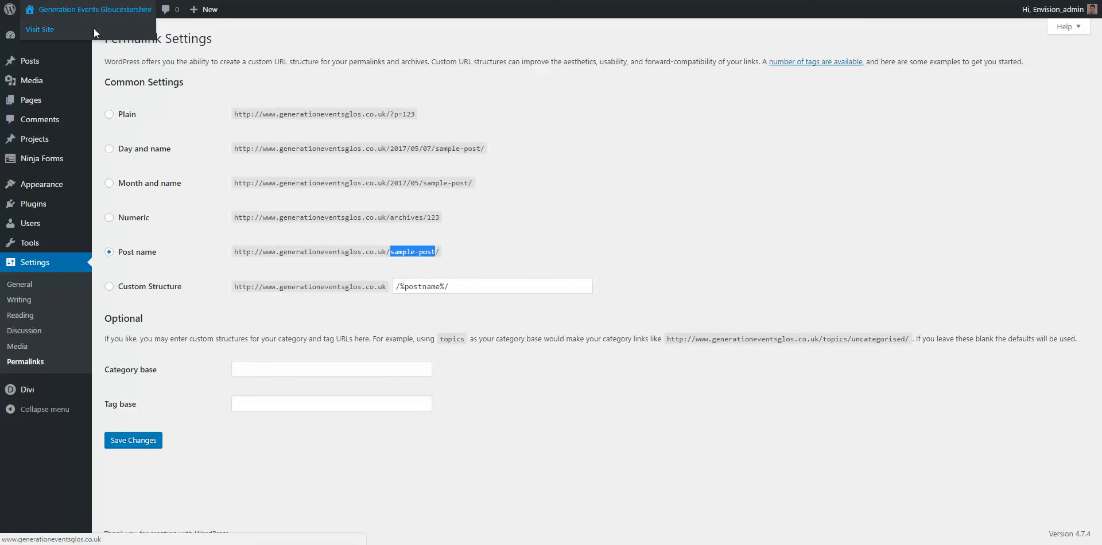
Step: Browse the live Sweet 16 Party page's banner and party details, then return to the Dashboard
click(94, 28)
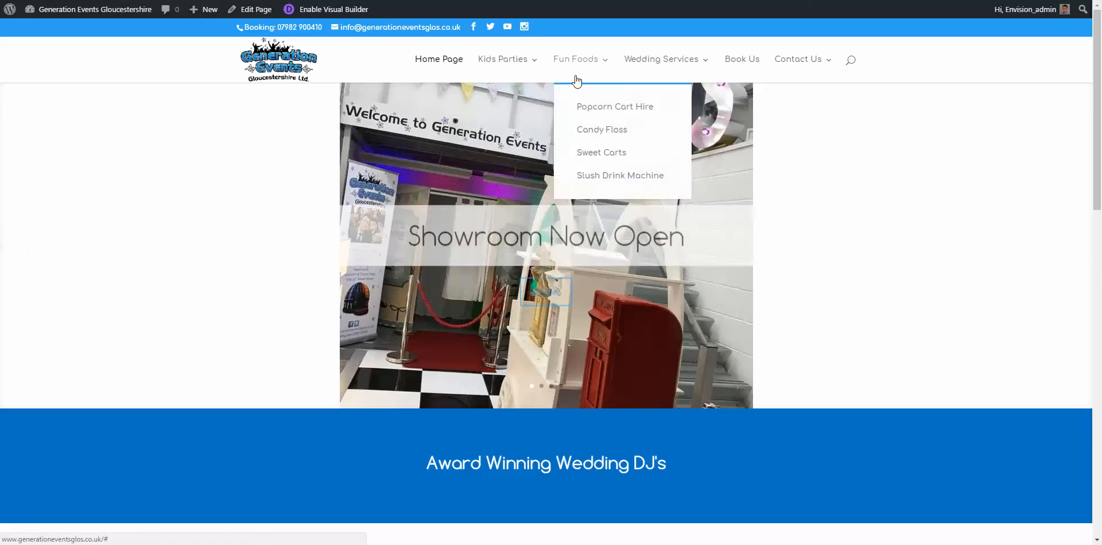
mouse_move(516, 63)
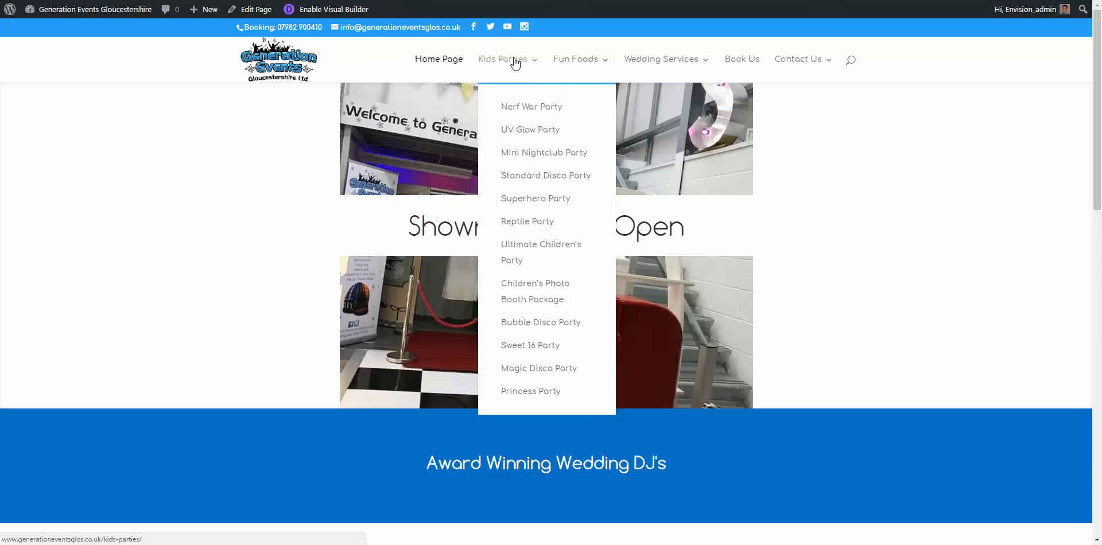
click(528, 348)
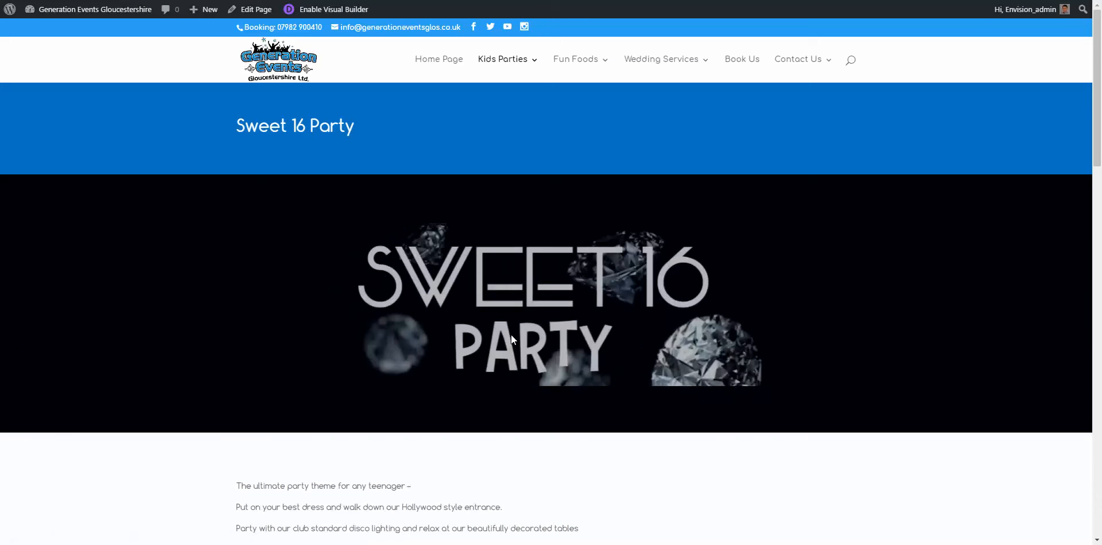
scroll(509, 334, down, 3)
scroll(507, 334, down, 2)
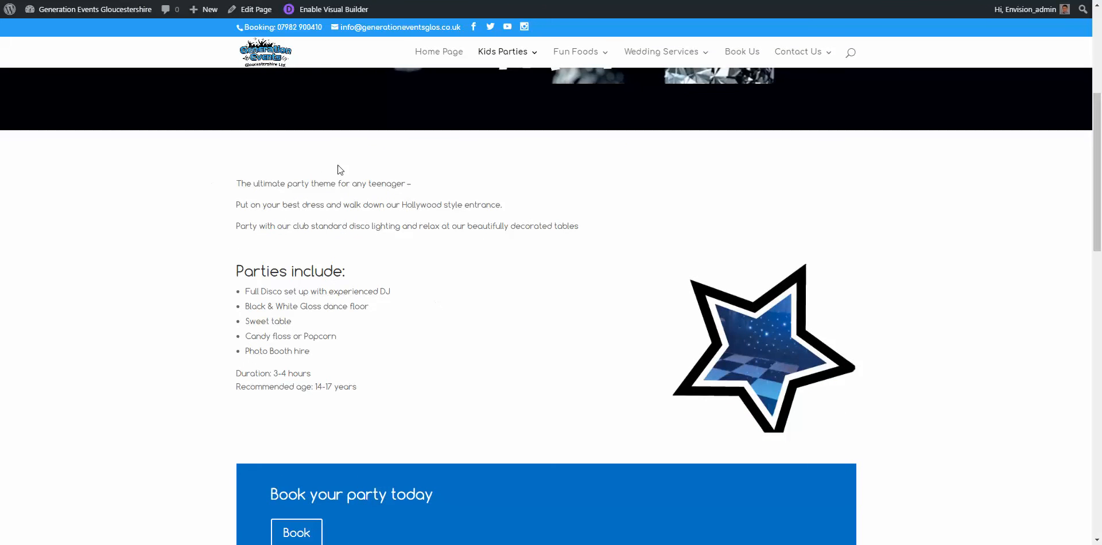
scroll(622, 379, up, 3)
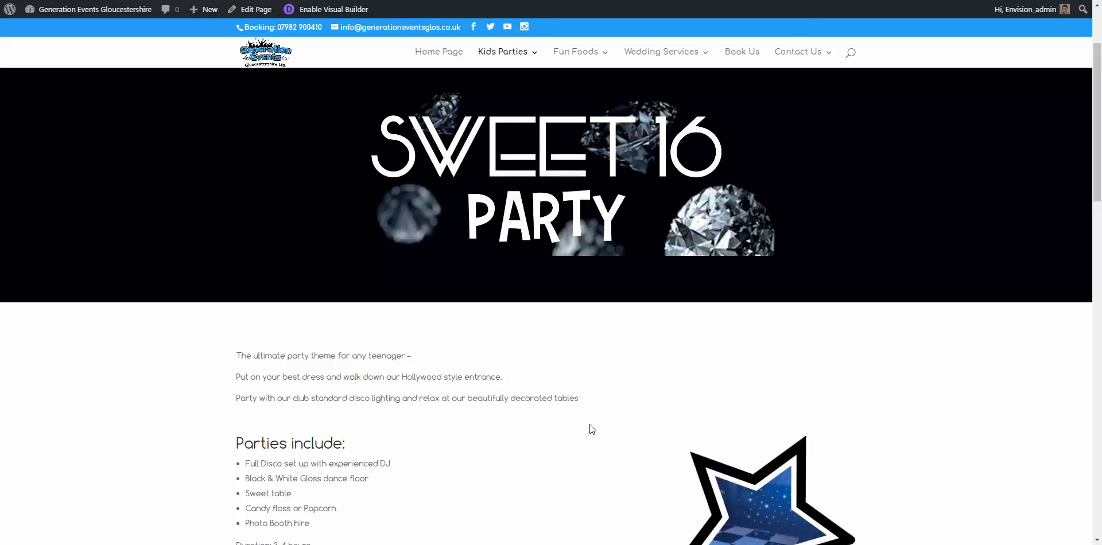
mouse_move(49, 9)
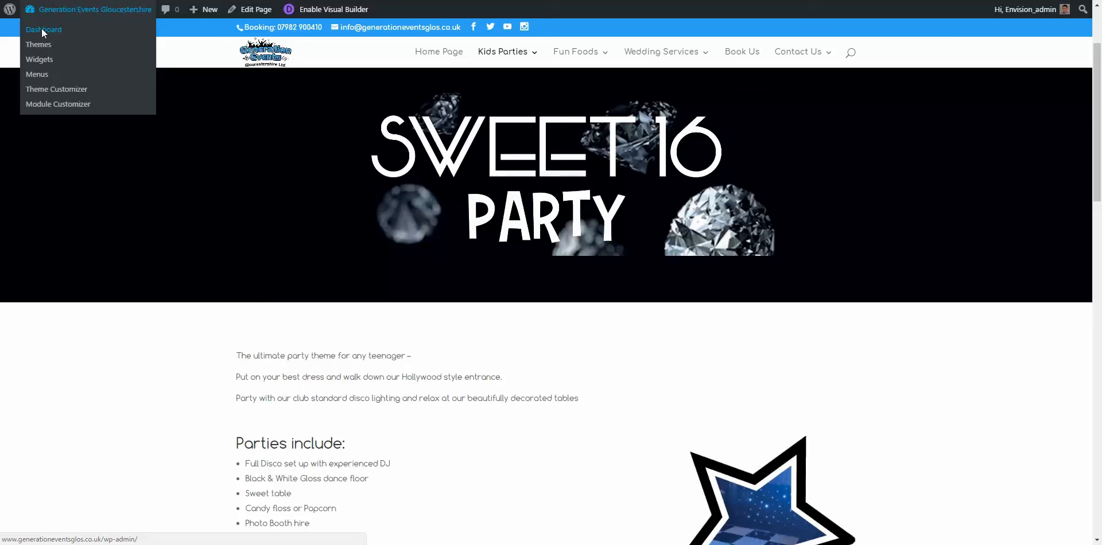
click(43, 33)
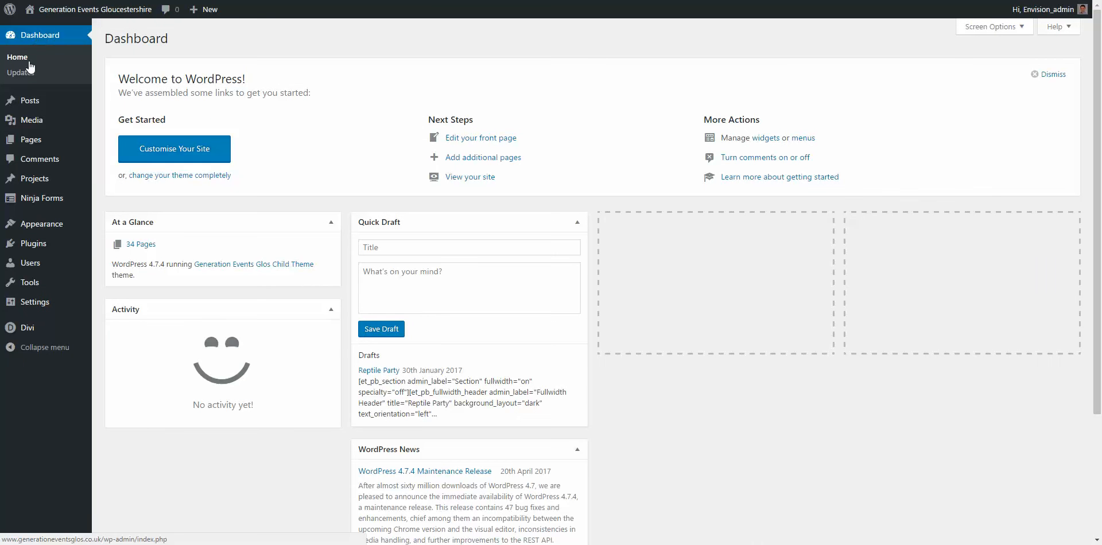
Step: Go from the Dashboard back to the live site's home page with Visit Site
mouse_move(26, 229)
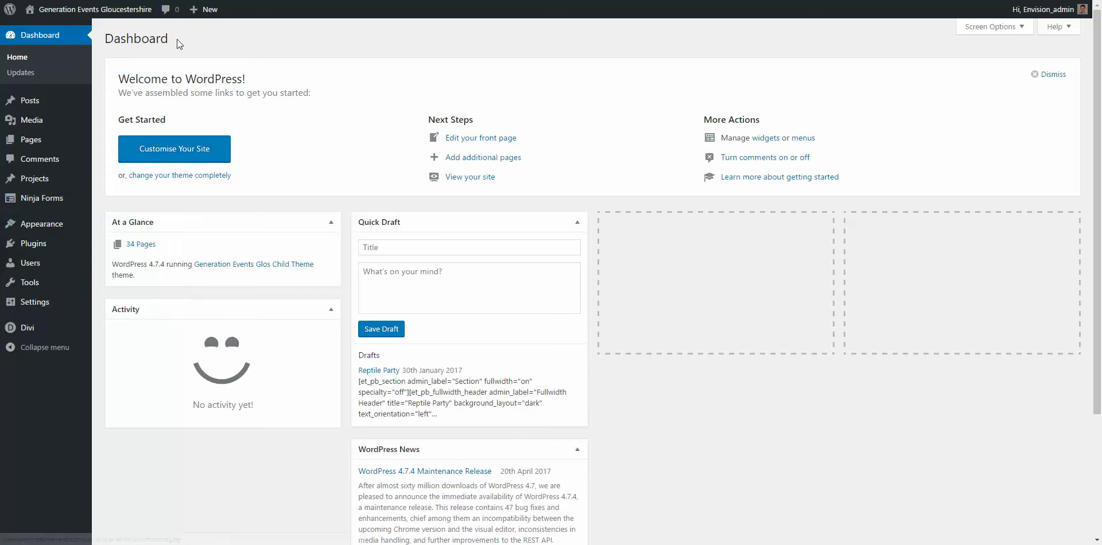
click(117, 28)
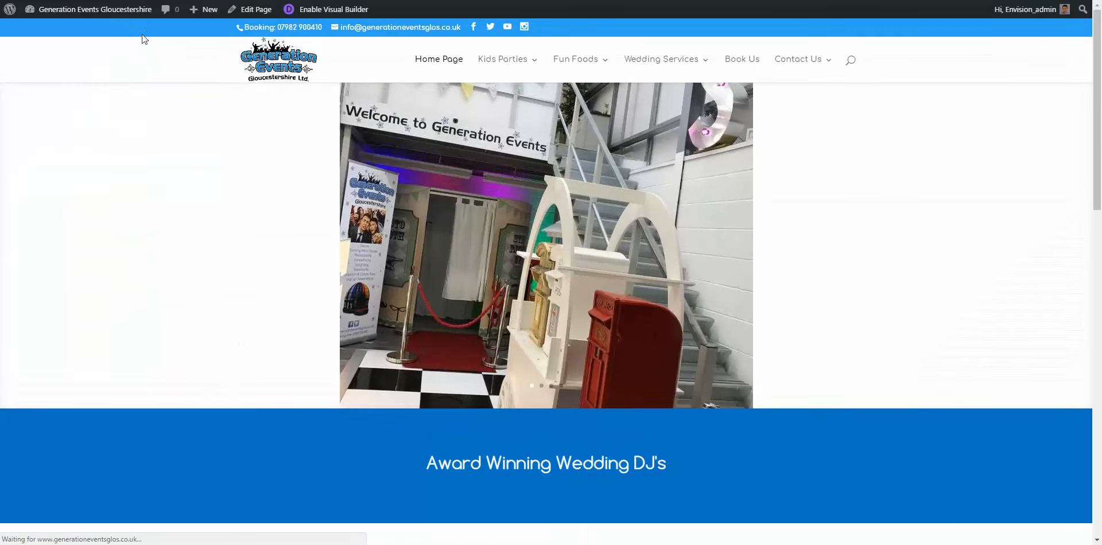
Step: Highlight the home page footer's Contact Us and Showroom Opening Times columns, then return to the Dashboard
scroll(585, 350, down, 10)
scroll(588, 358, down, 5)
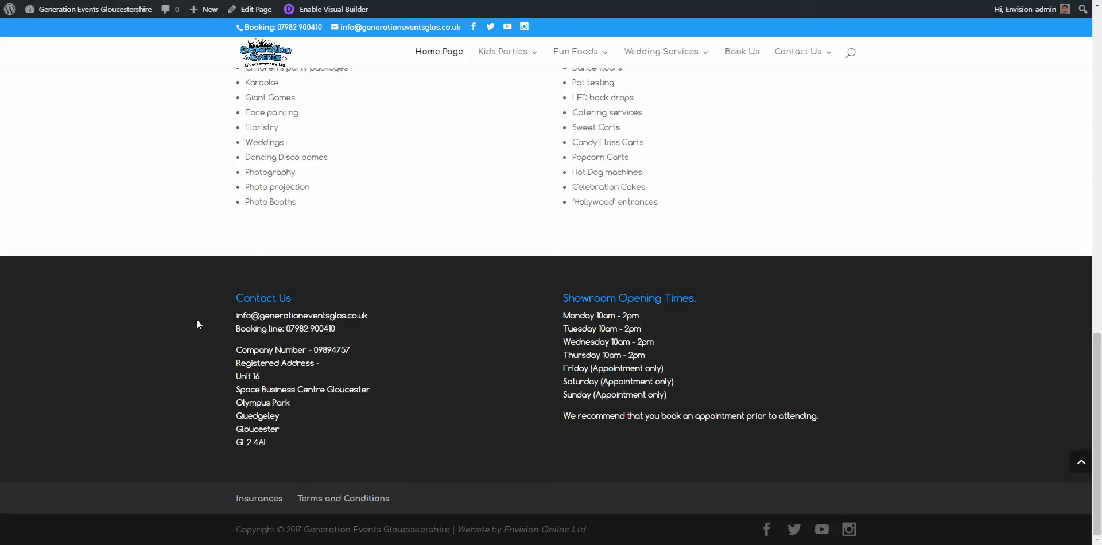
drag(233, 289, 704, 426)
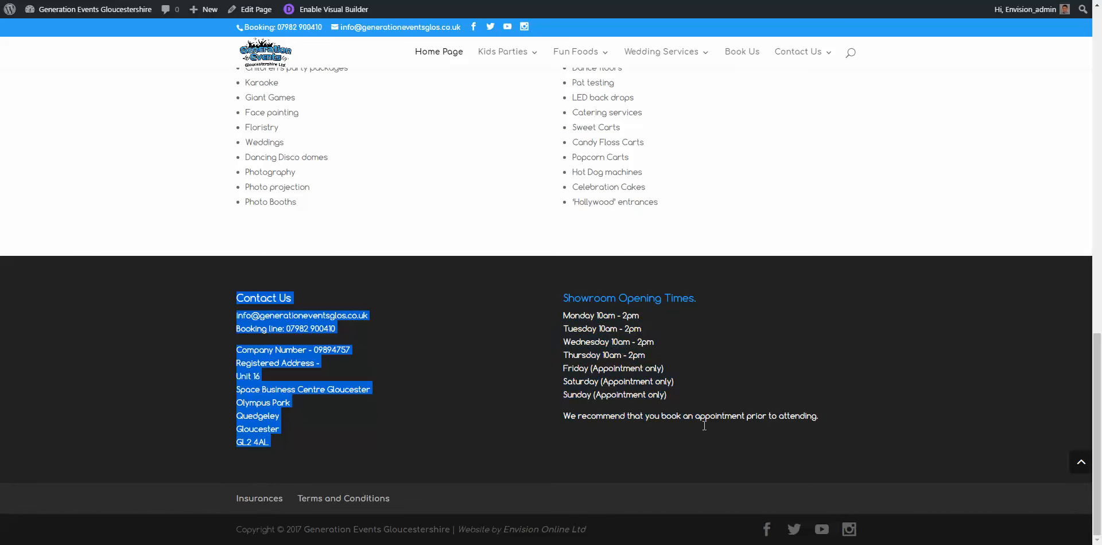
click(705, 426)
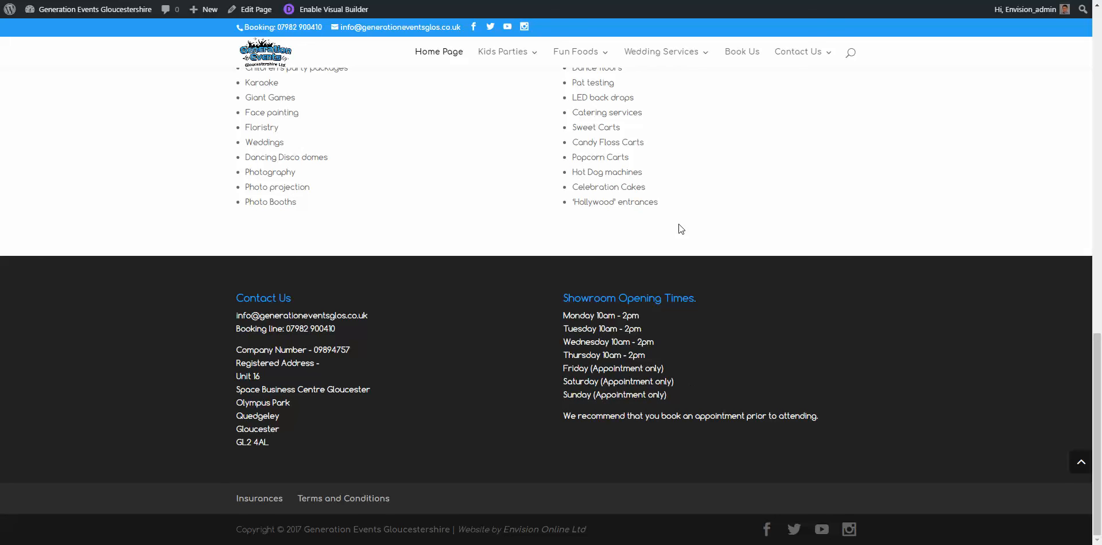
drag(234, 294, 279, 449)
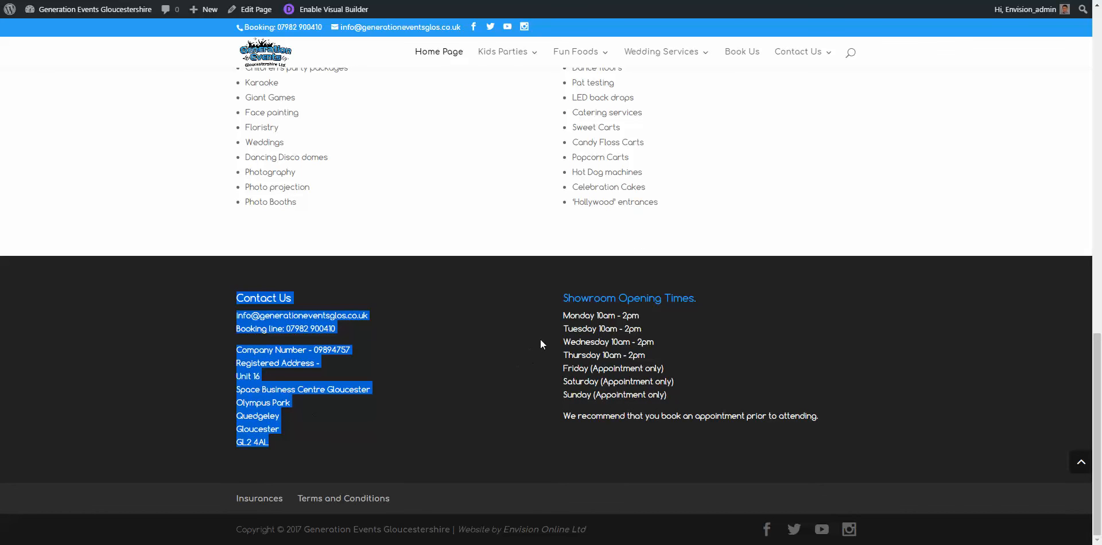
drag(562, 300, 790, 410)
click(757, 379)
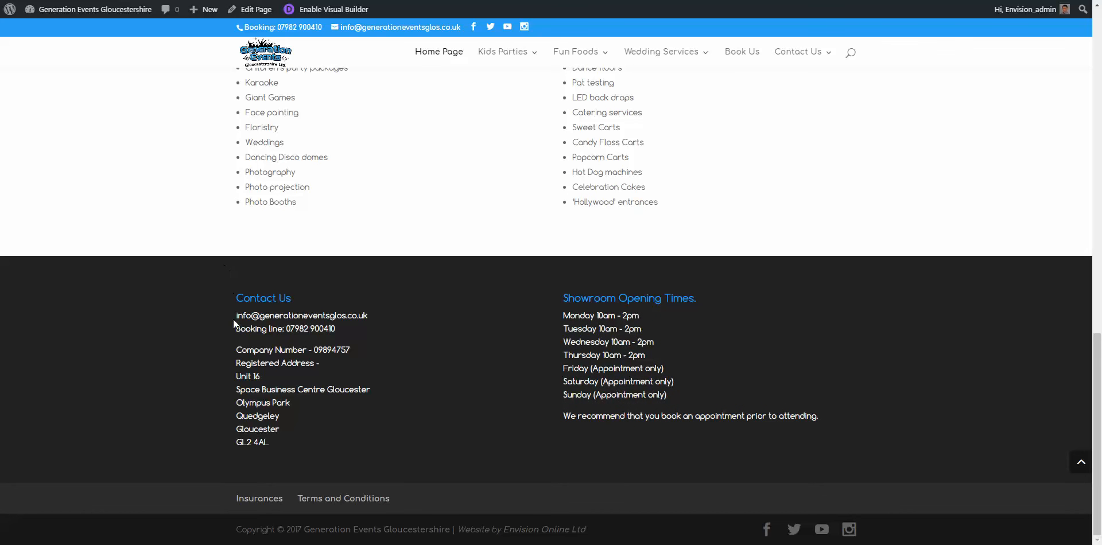
click(44, 9)
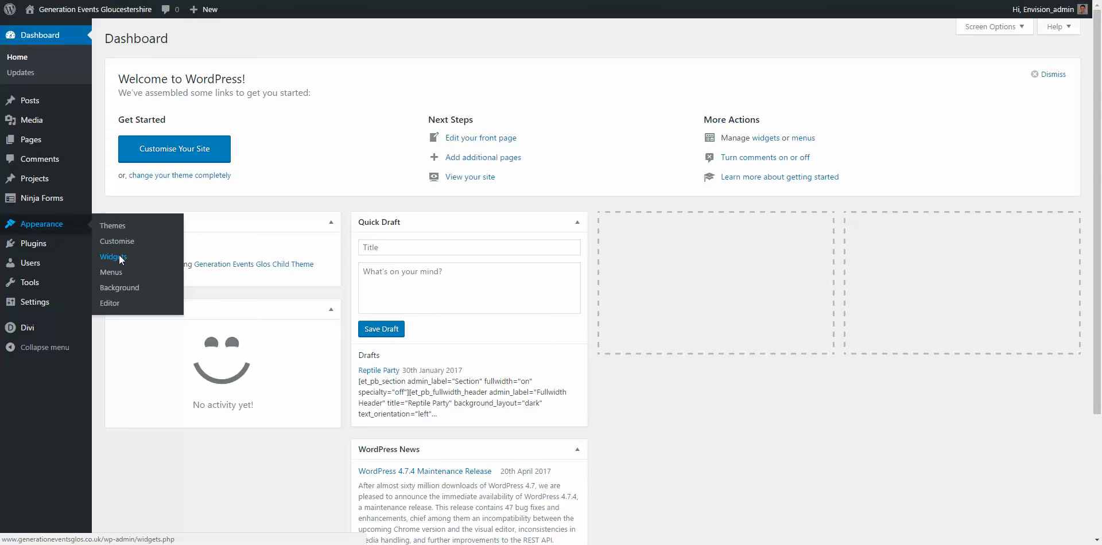
Step: Open Appearance > Widgets and expand Footer Areas #1 and #2 to see their text widgets
click(118, 256)
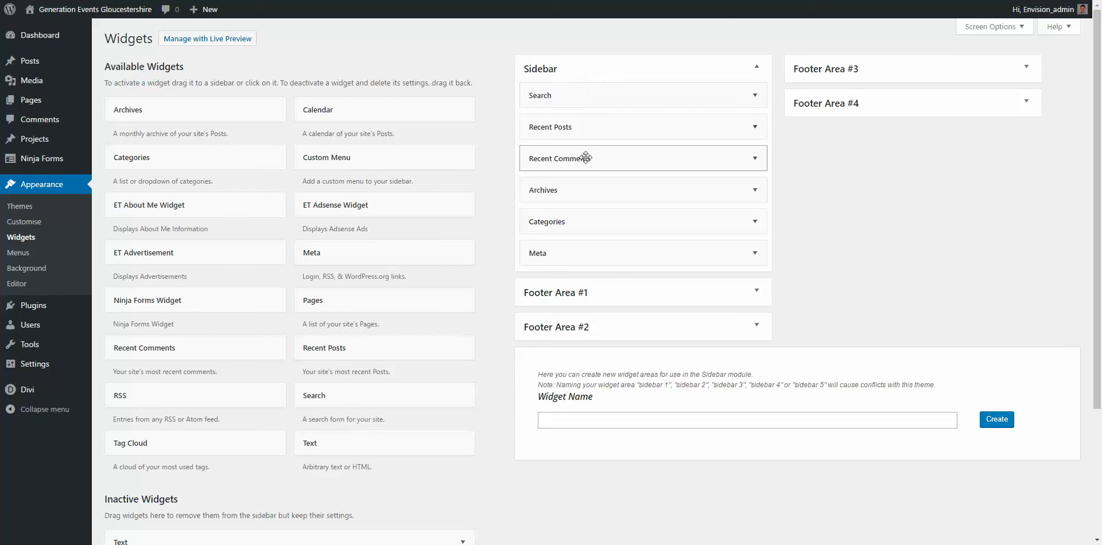
click(562, 294)
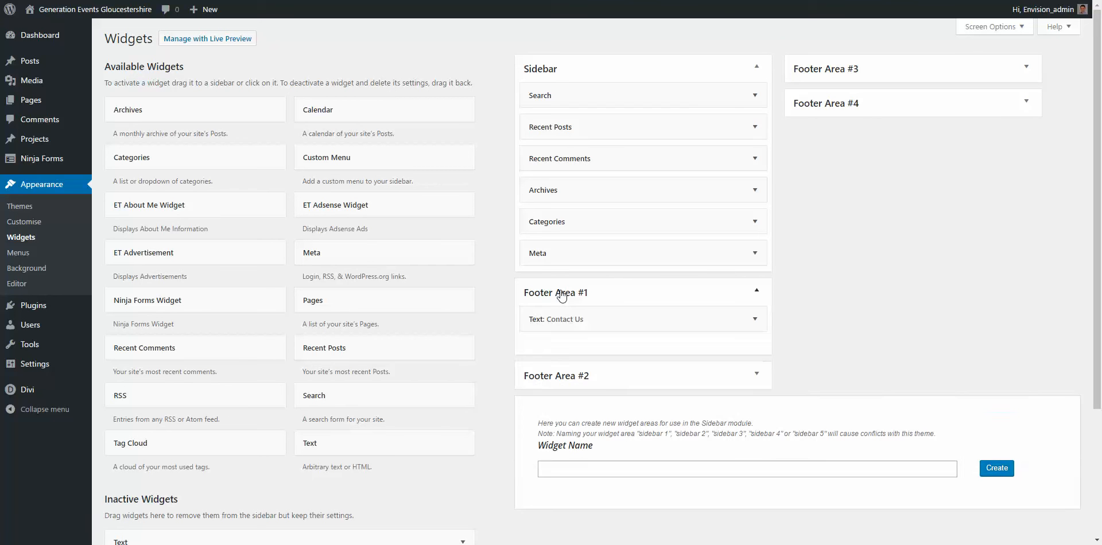
click(603, 376)
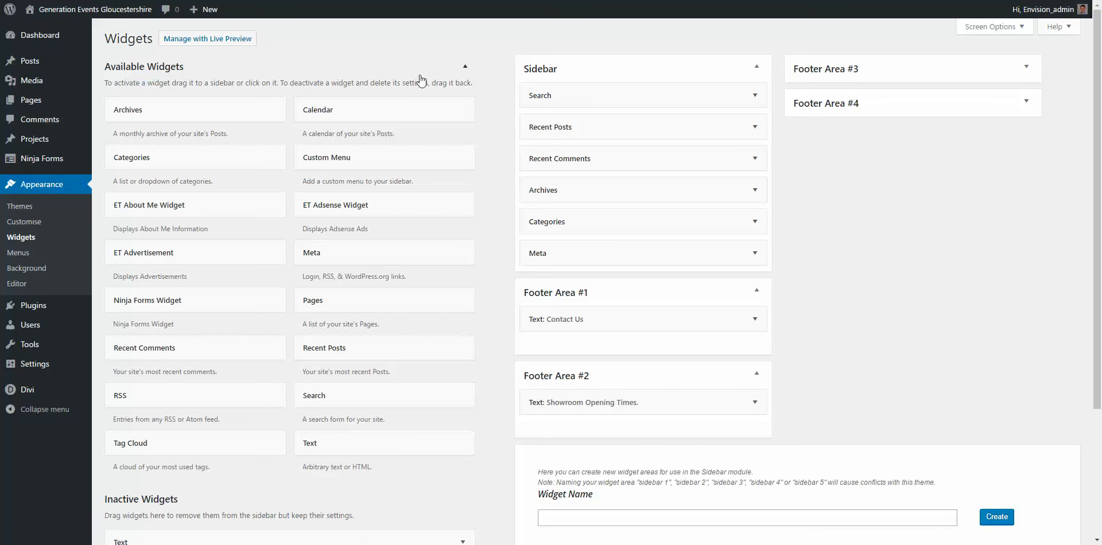
Step: View the live home page and scroll down to its footer
mouse_move(98, 10)
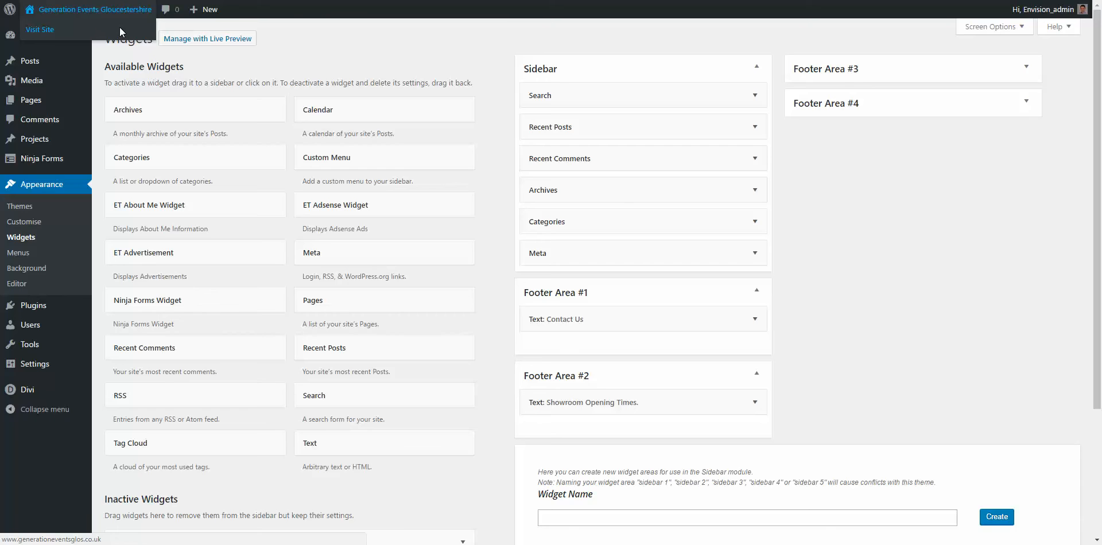
click(121, 31)
scroll(582, 435, down, 15)
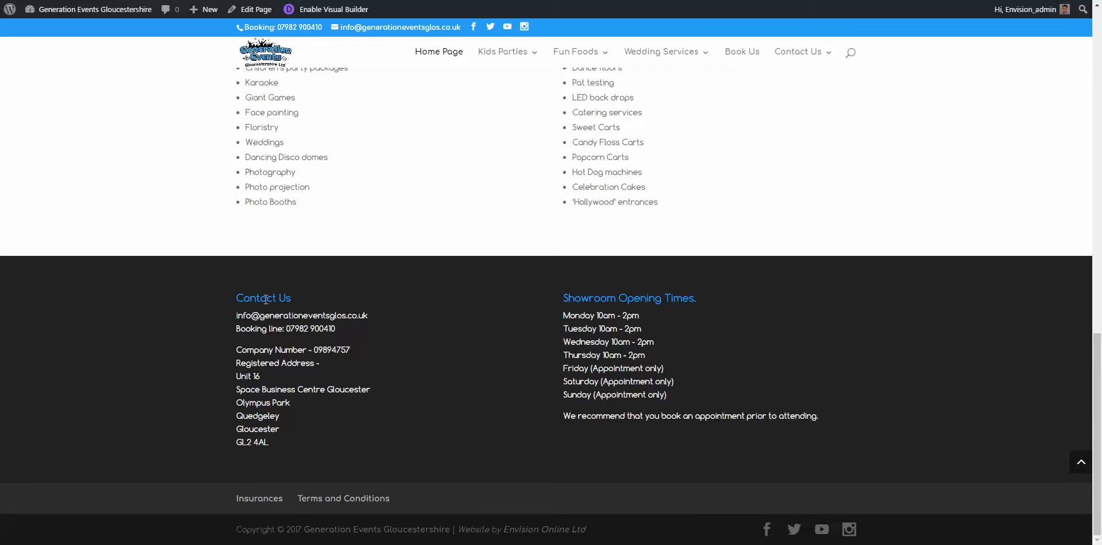
Step: Highlight the live footer's Contact Us and Showroom Opening Times text to compare with the widgets
drag(266, 299, 270, 396)
drag(594, 298, 640, 412)
click(991, 332)
drag(257, 298, 767, 422)
click(310, 342)
drag(237, 298, 350, 414)
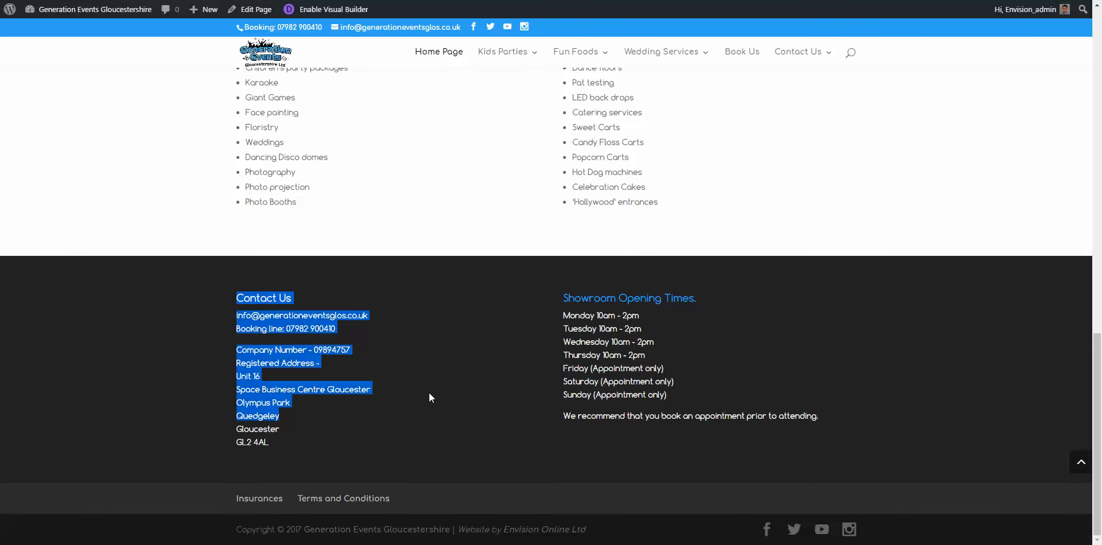
drag(634, 298, 640, 383)
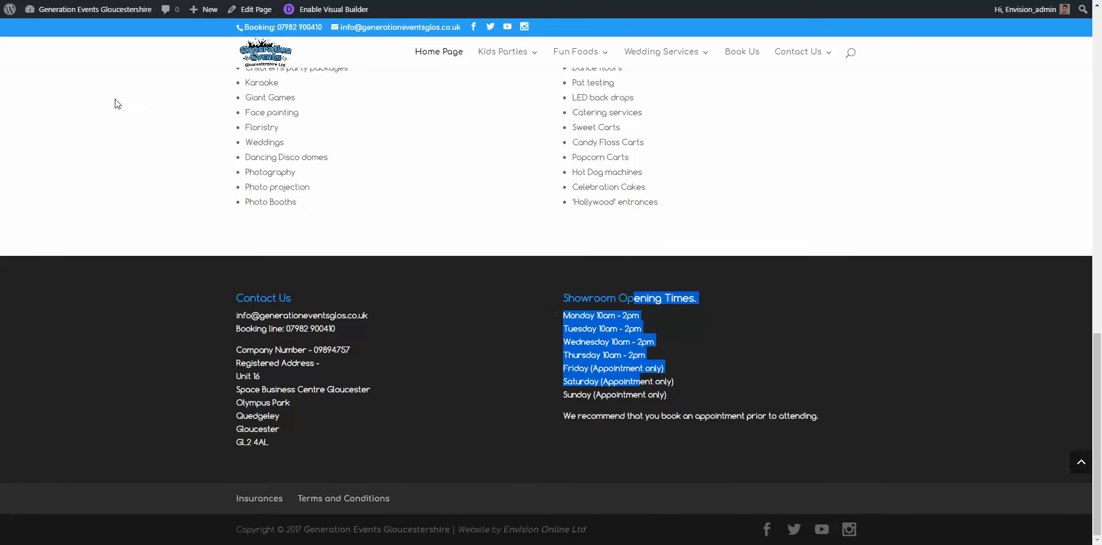
Step: Review the Contact Us widget's e-mail, company number and address lines in Footer Area #1
key(ctrl+Tab)
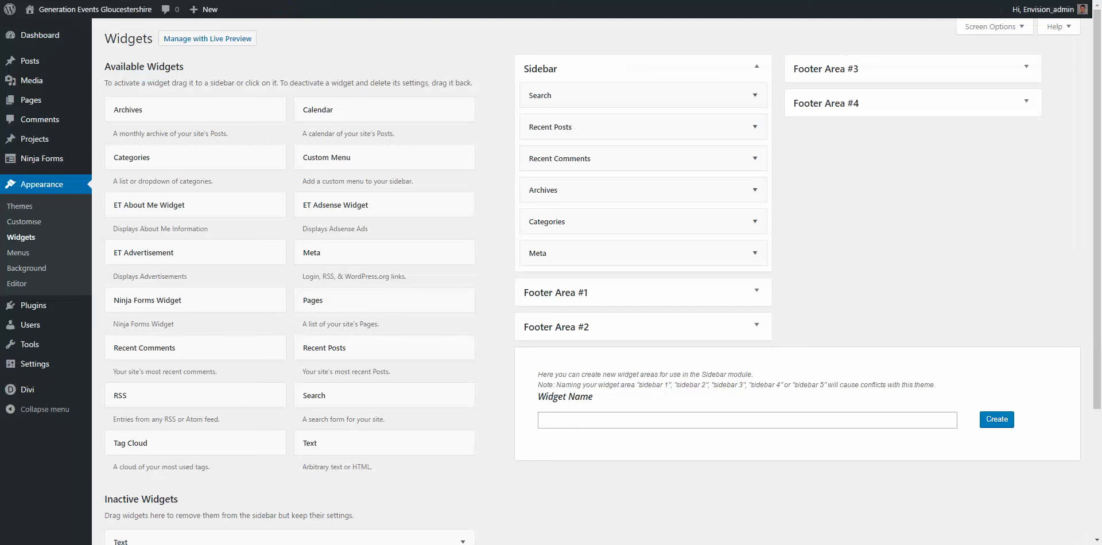
click(564, 295)
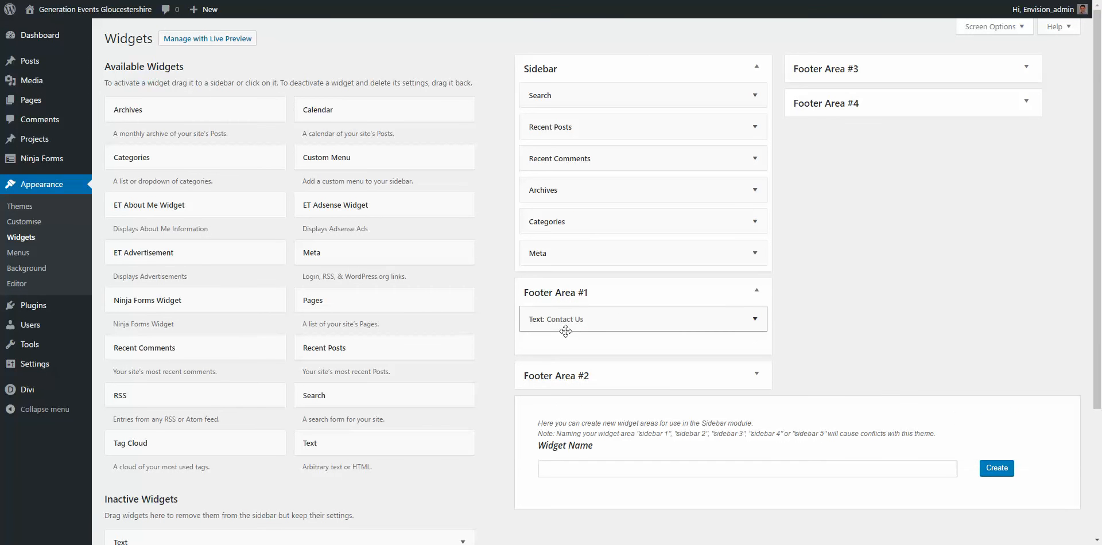
click(613, 322)
scroll(660, 333, down, 3)
drag(720, 338, 517, 218)
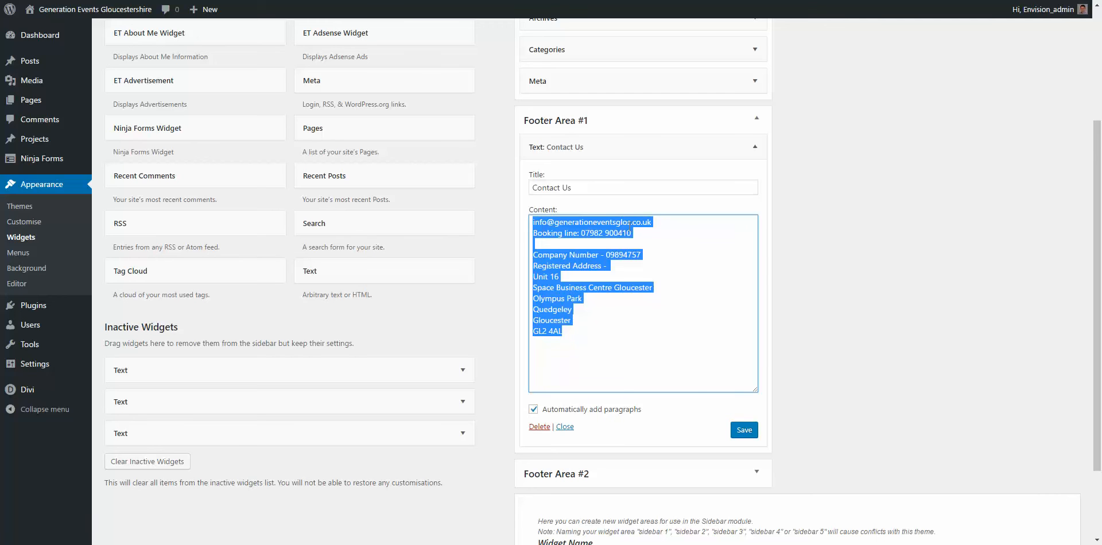
click(629, 223)
drag(652, 223, 531, 218)
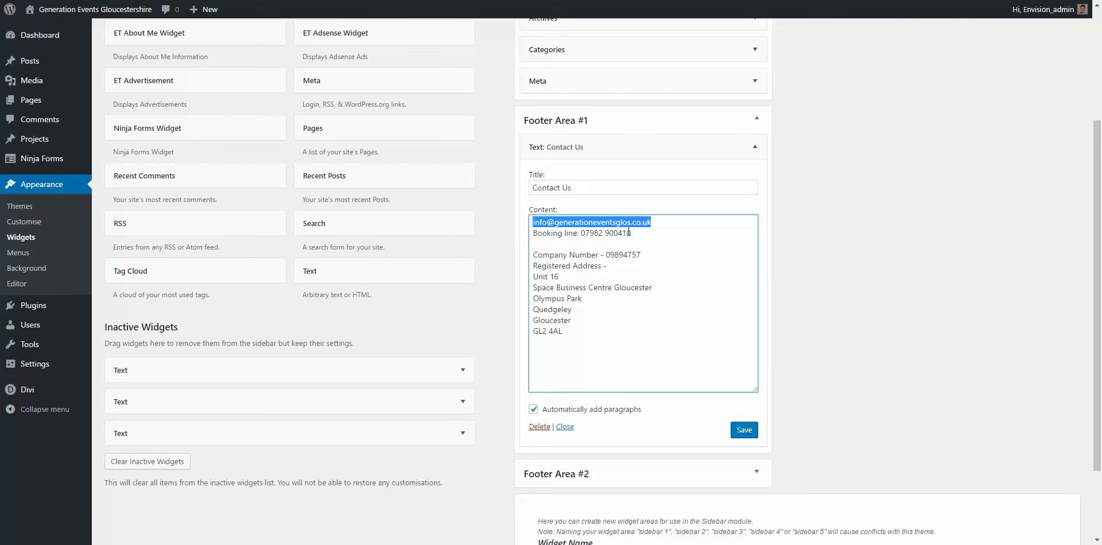
drag(538, 255, 522, 217)
click(585, 278)
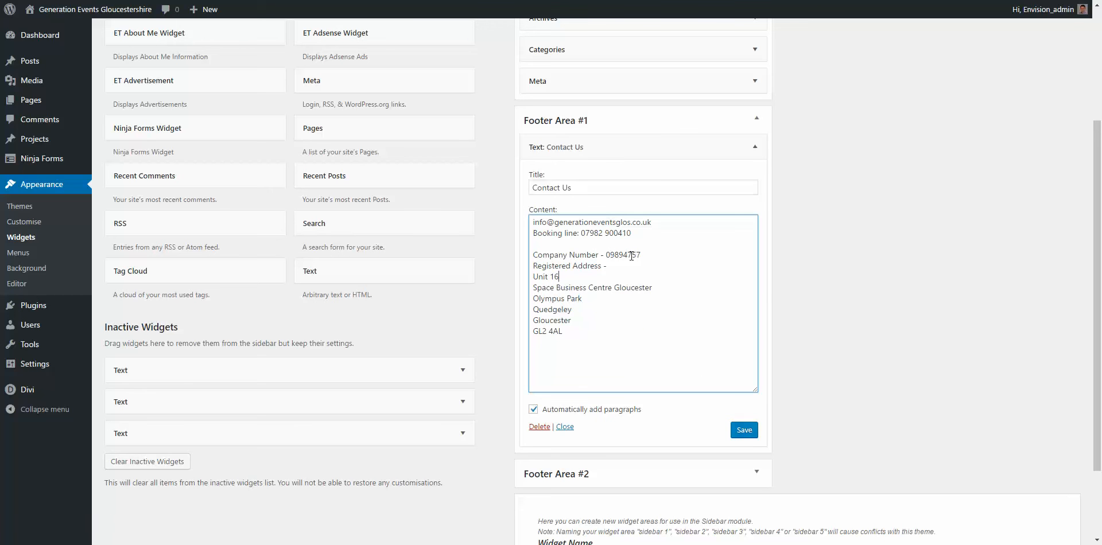
click(570, 150)
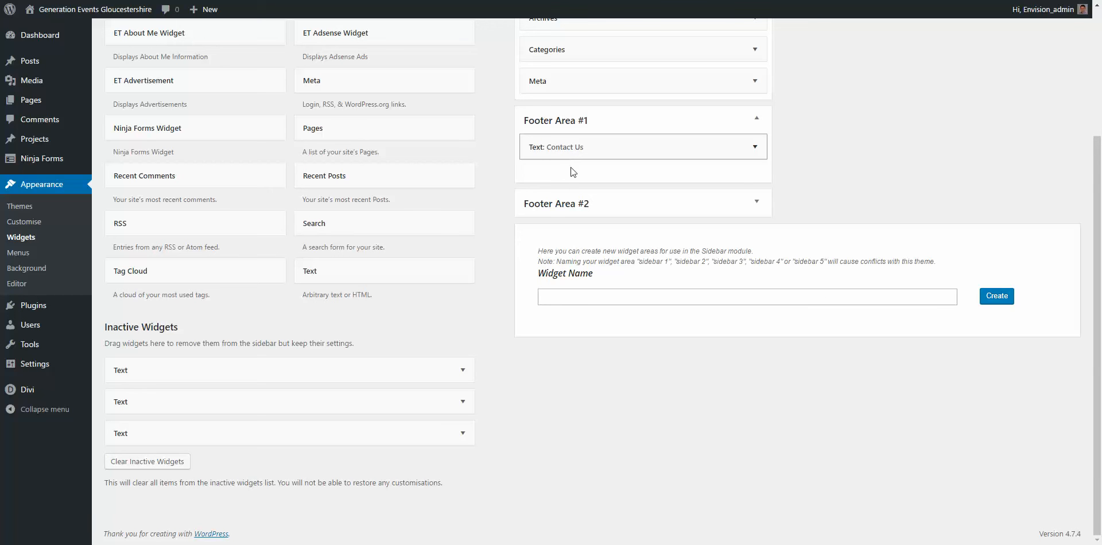
Step: Review the opening hours in Footer Area #2's Showroom Opening Times widget, then collapse it
click(581, 204)
click(582, 228)
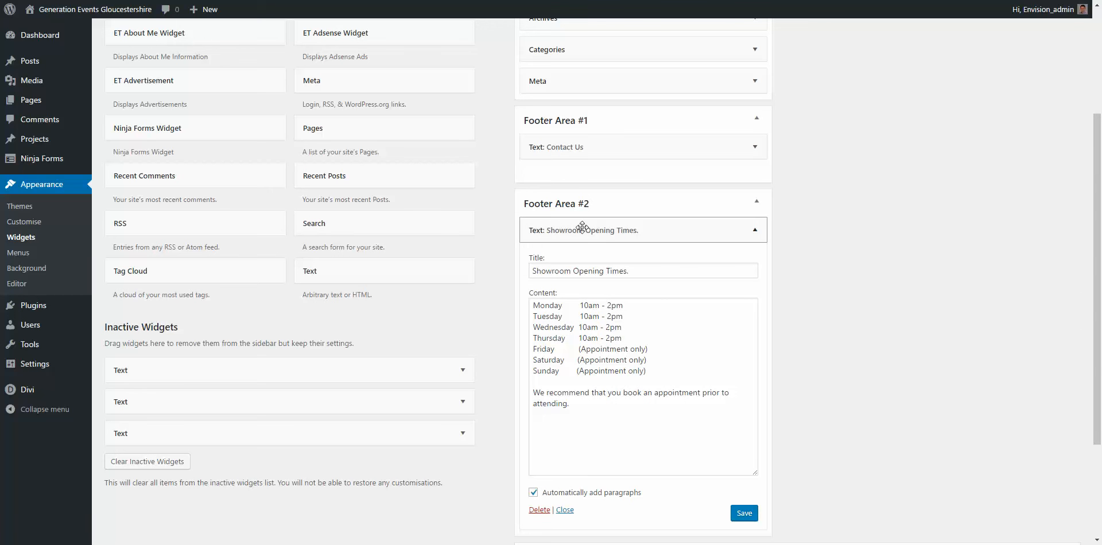
click(755, 231)
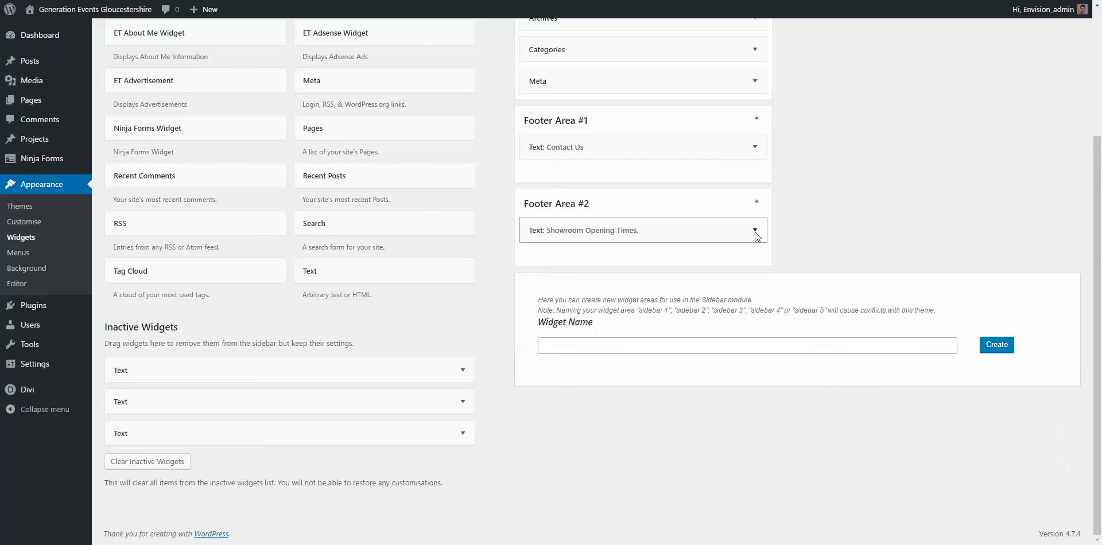
click(755, 230)
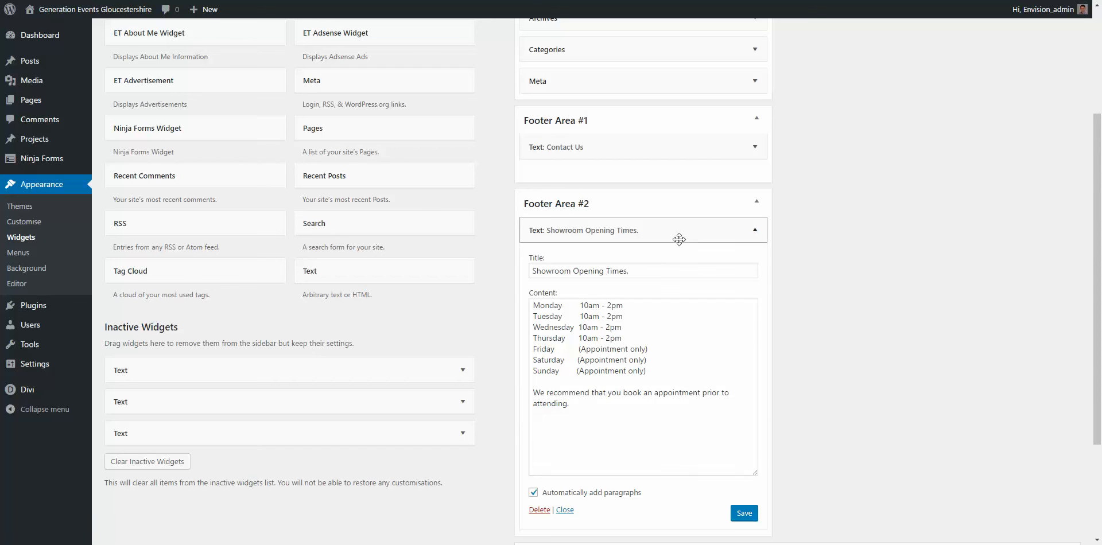
click(586, 303)
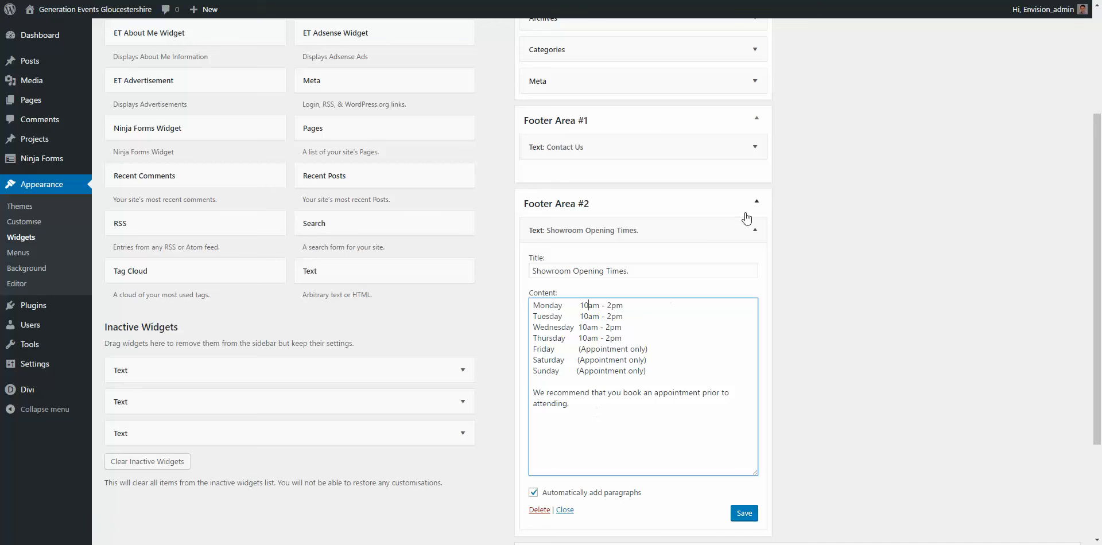
click(755, 230)
scroll(757, 233, up, 3)
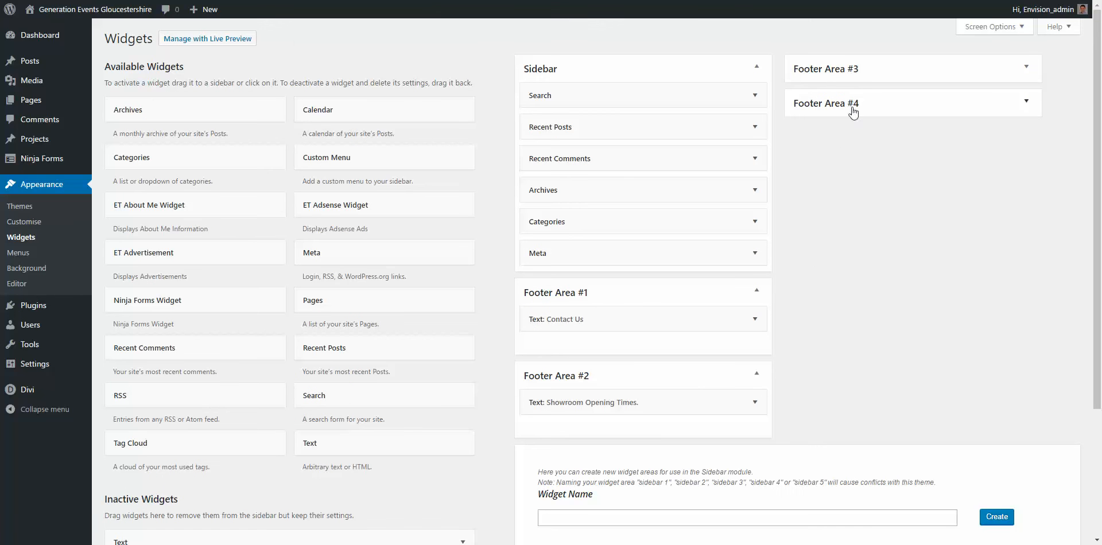
Step: Expand and collapse Footer Areas #3 and #4 to check their contents
click(852, 76)
click(849, 154)
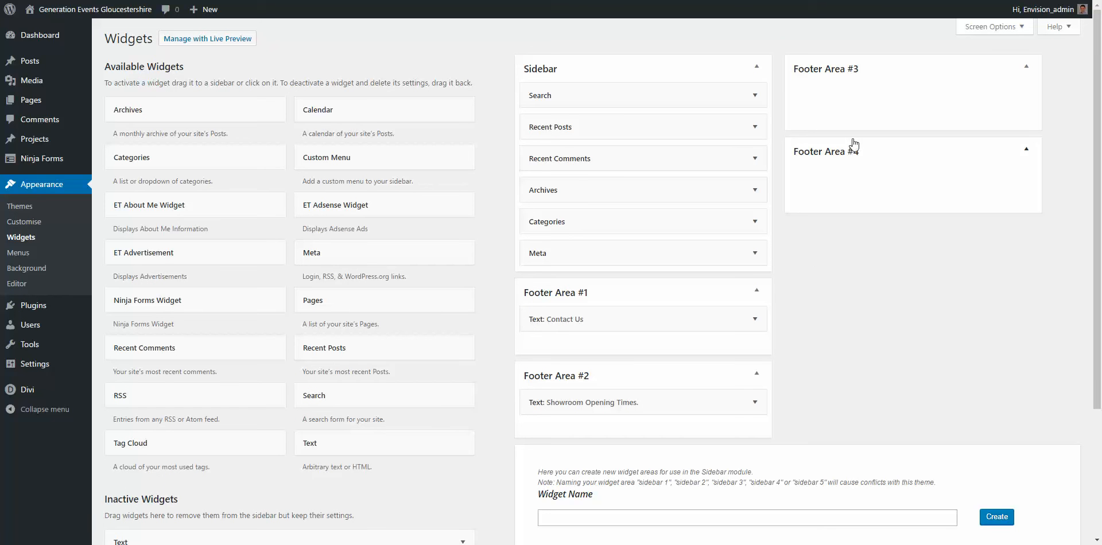
click(858, 152)
click(848, 68)
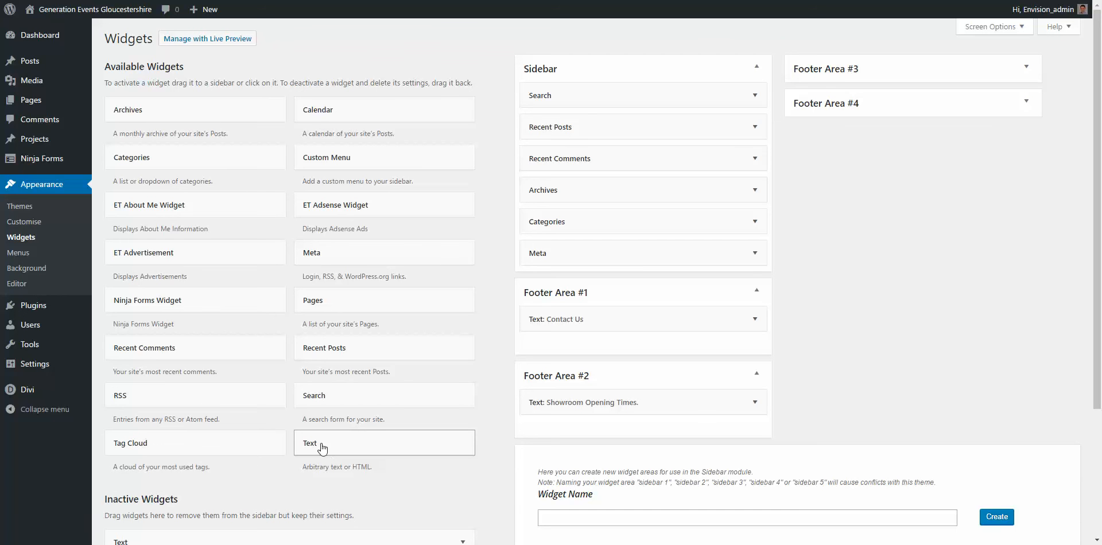
Step: Add a Text widget to Footer Area #2 titled 'This is a title' with a short greeting, and save
drag(321, 444, 570, 430)
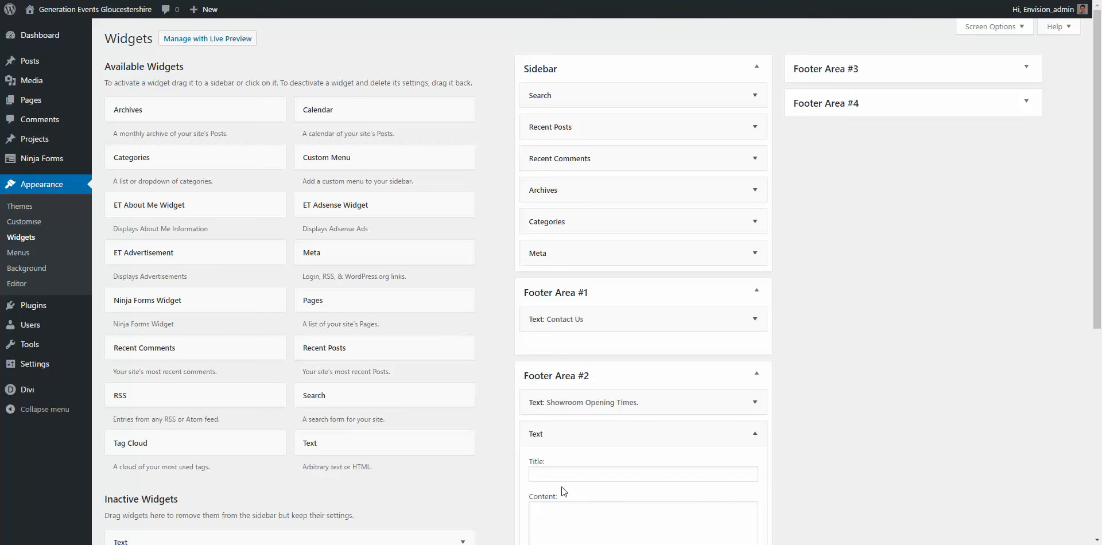
click(558, 471)
text(rtrty)
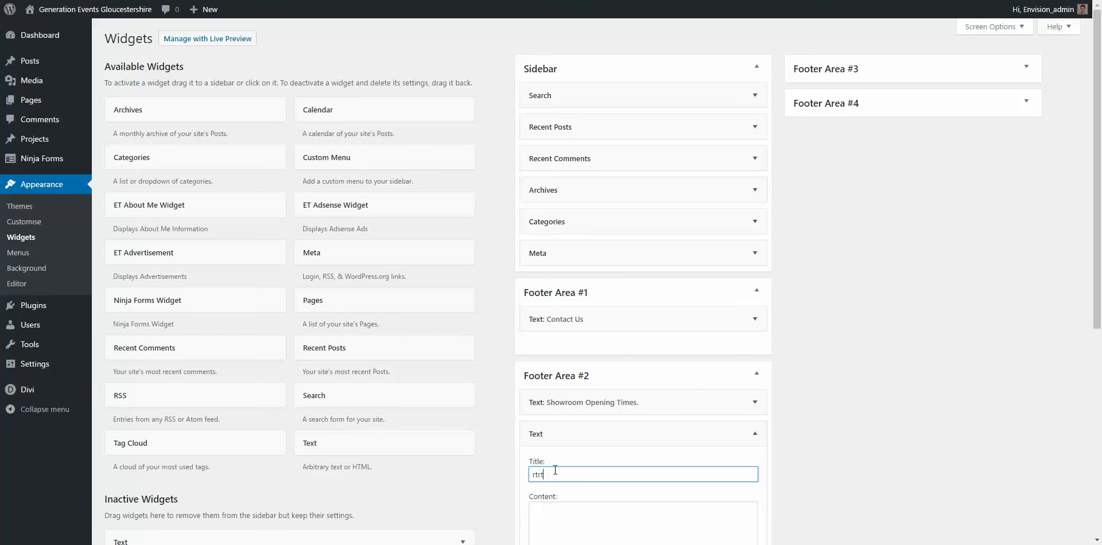
scroll(584, 488, down, 2)
click(565, 441)
text(rtyrty)
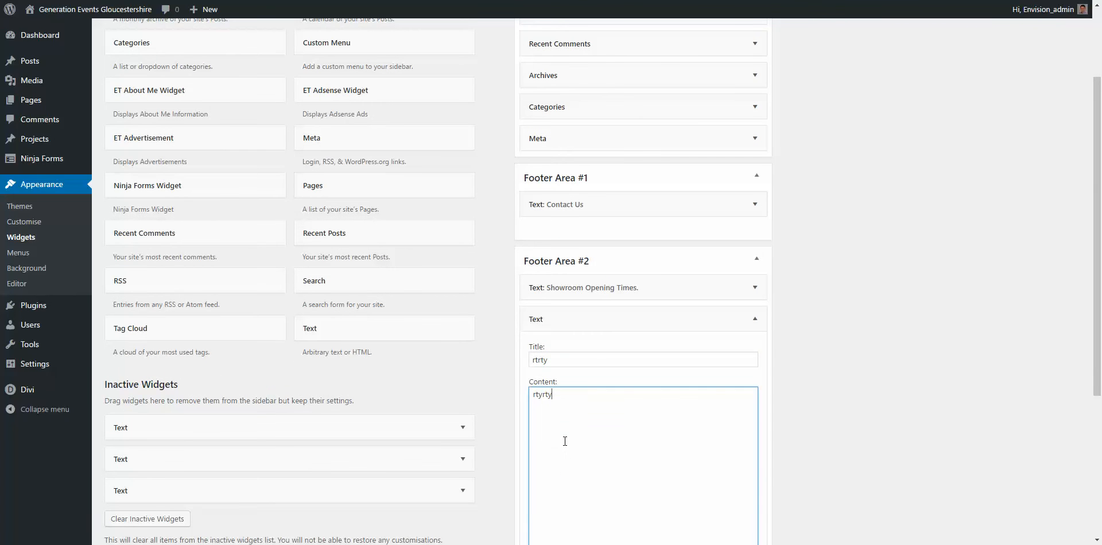
key(shift+Tab)
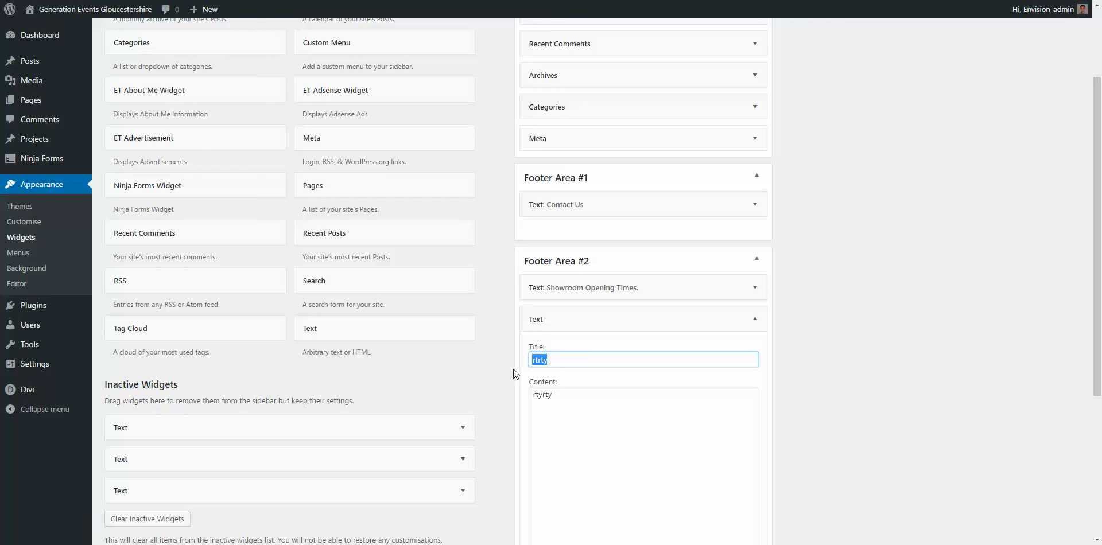
text(This is a title)
key(Tab)
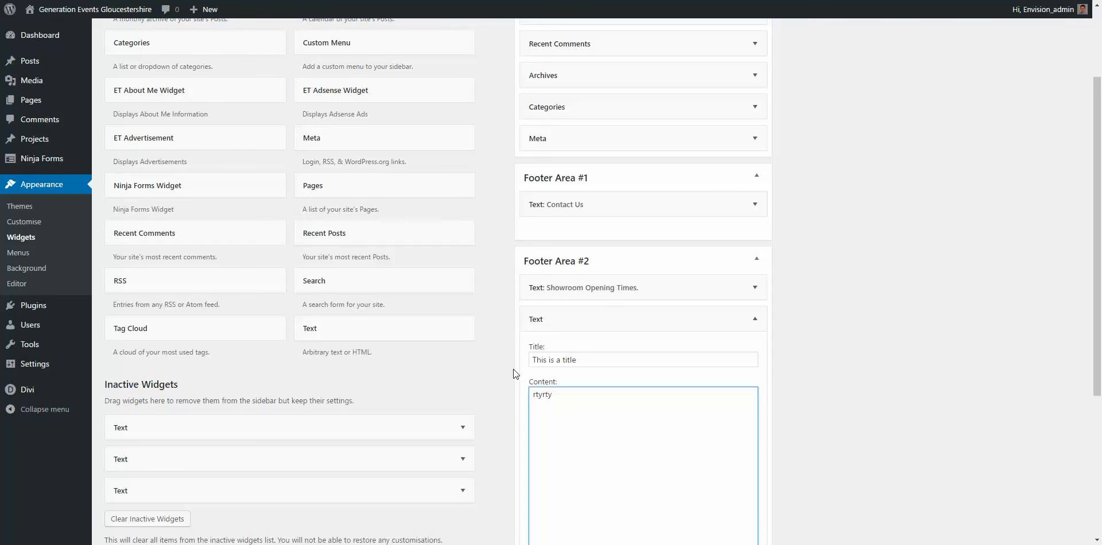
text(Hi this is ross's new widget)
scroll(655, 285, down, 4)
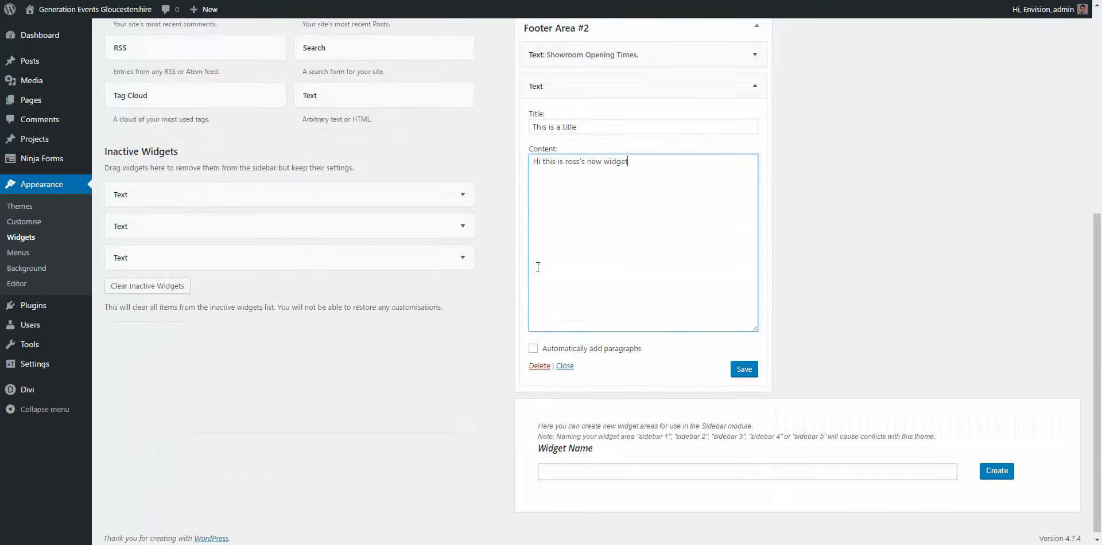
click(755, 368)
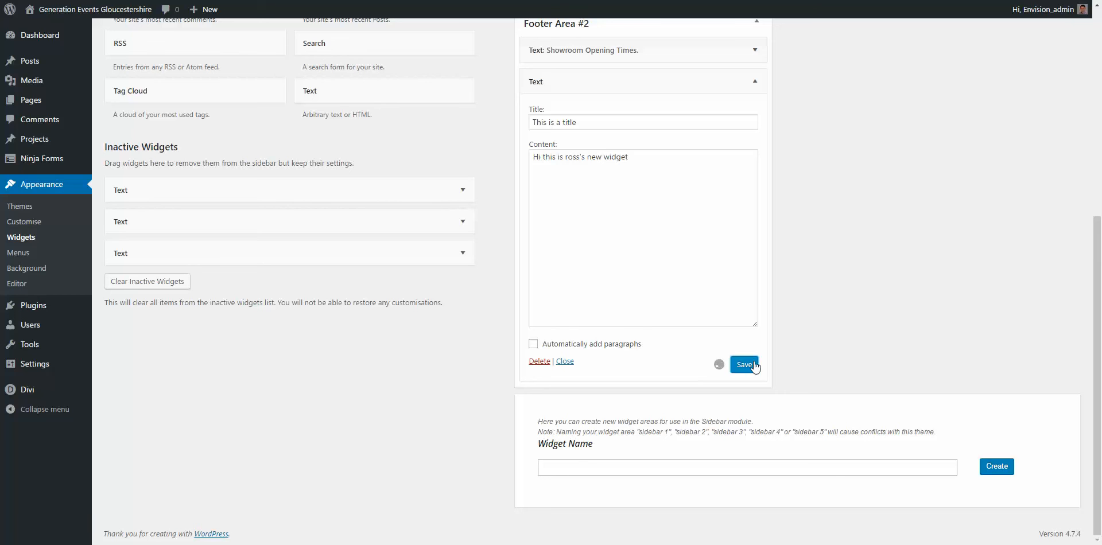
Step: Check the live site footer and highlight the new widget's text
mouse_move(95, 10)
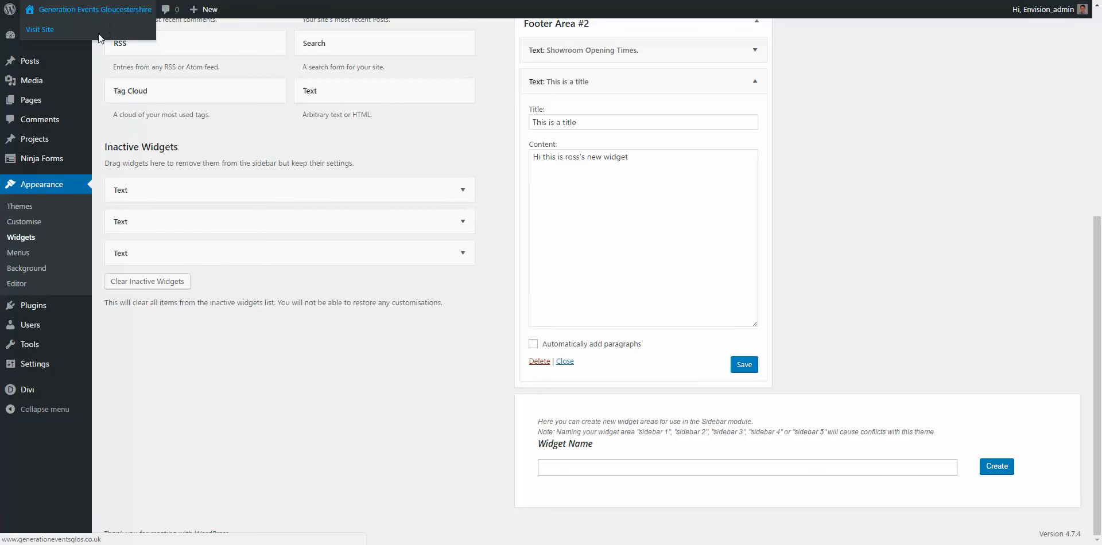
click(98, 33)
scroll(746, 289, down, 15)
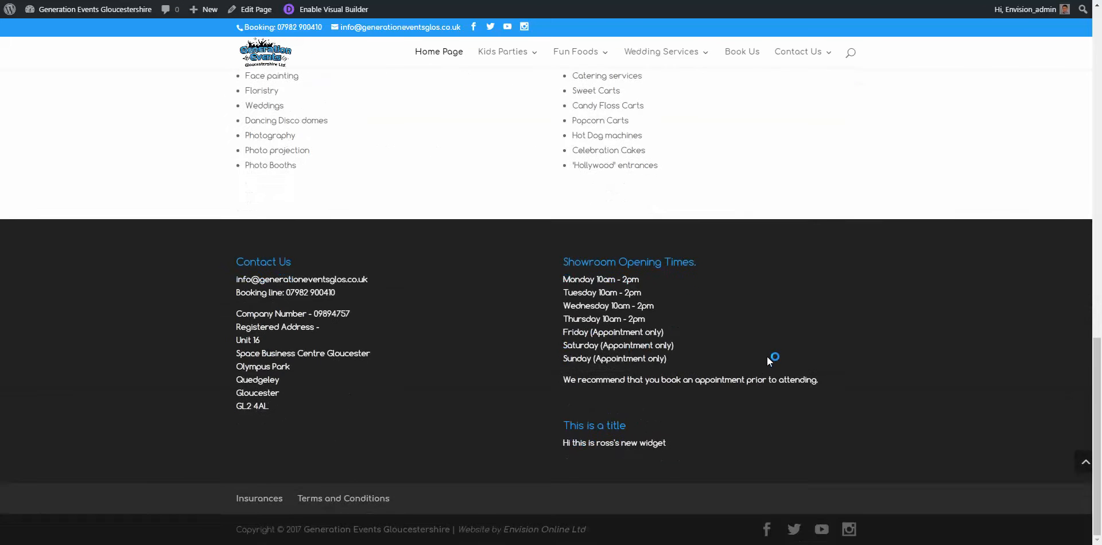
scroll(767, 356, up, 3)
scroll(767, 356, down, 3)
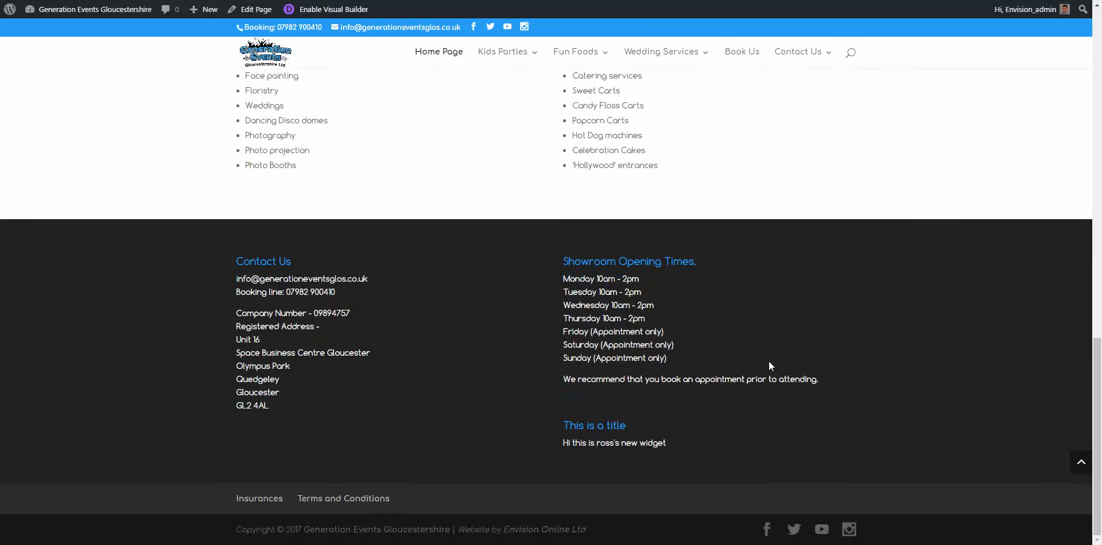
drag(650, 428, 668, 444)
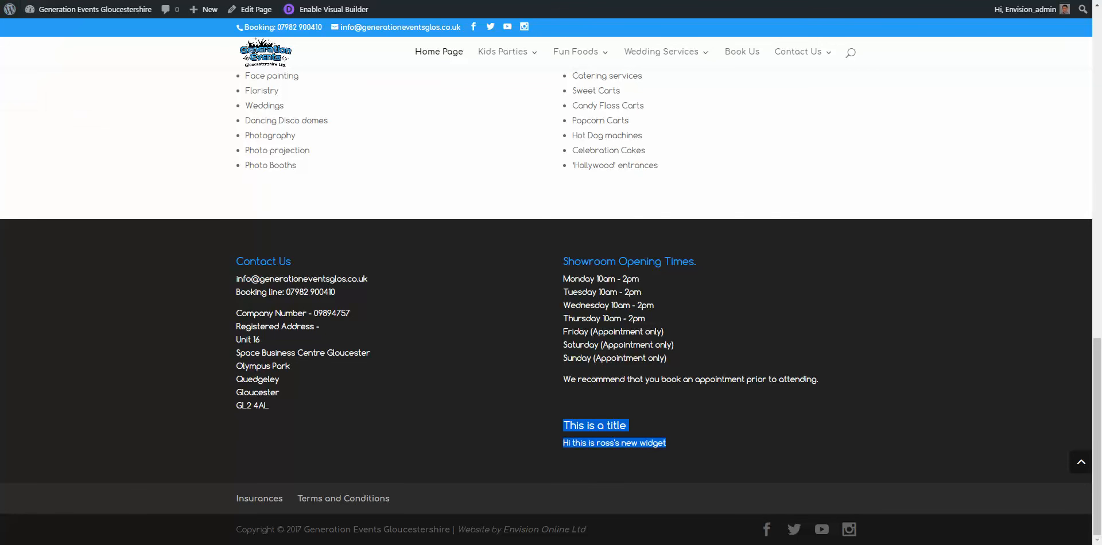
Step: Delete the 'This is a title' widget from Footer Area #2 on the Widgets page
click(21, 1)
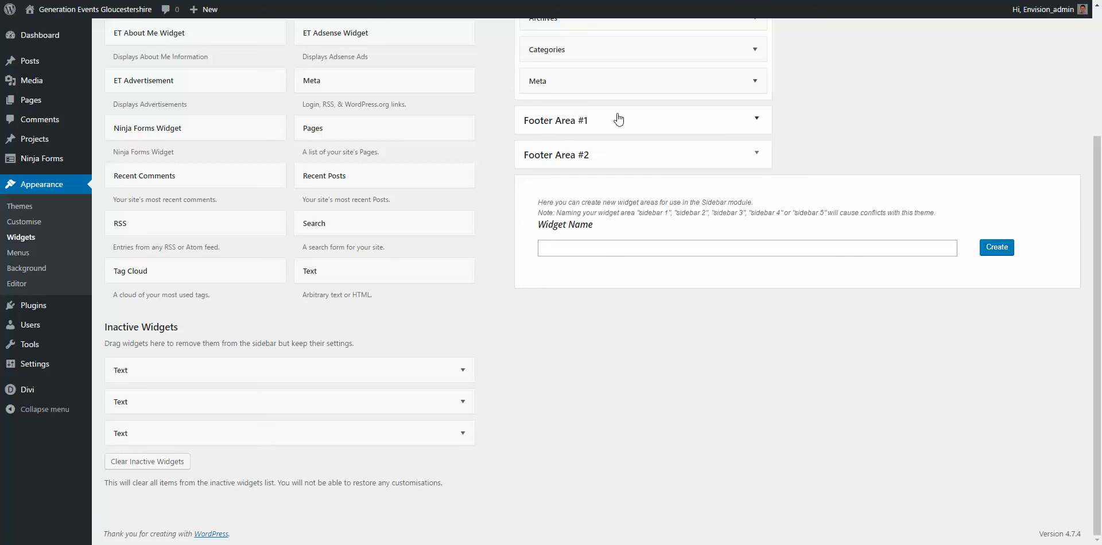
click(748, 156)
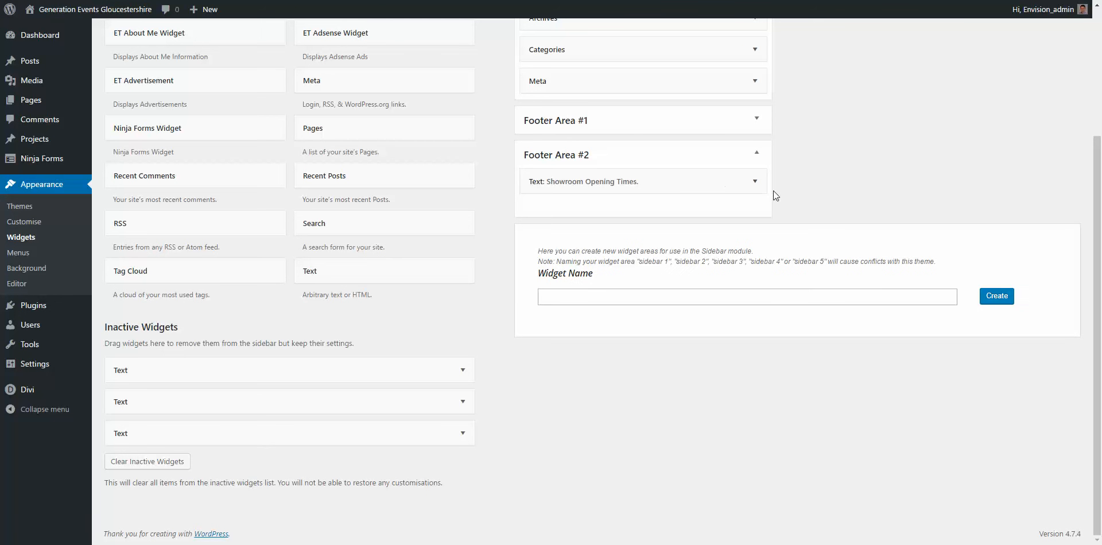
key(F5)
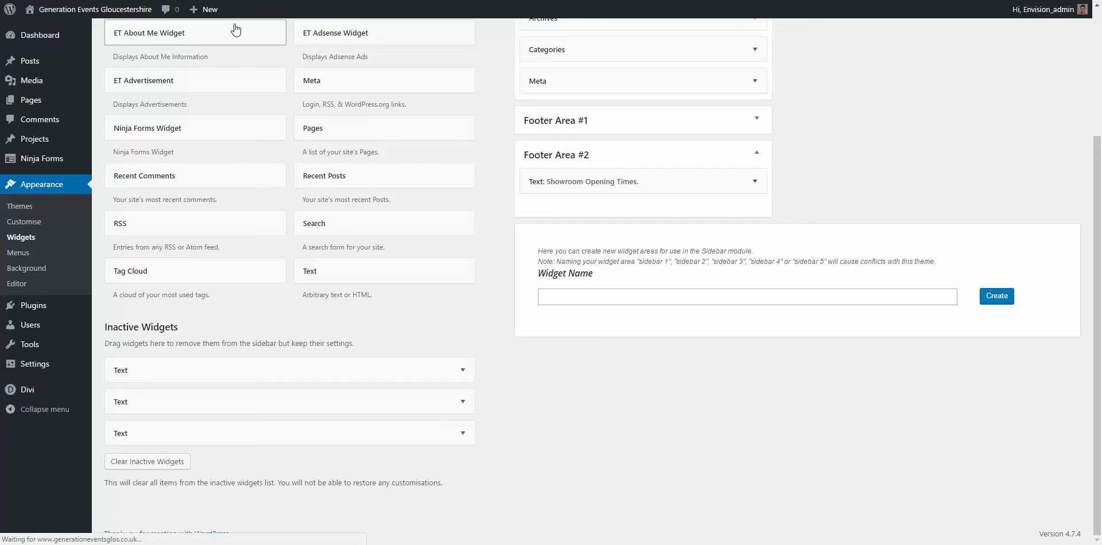
click(768, 154)
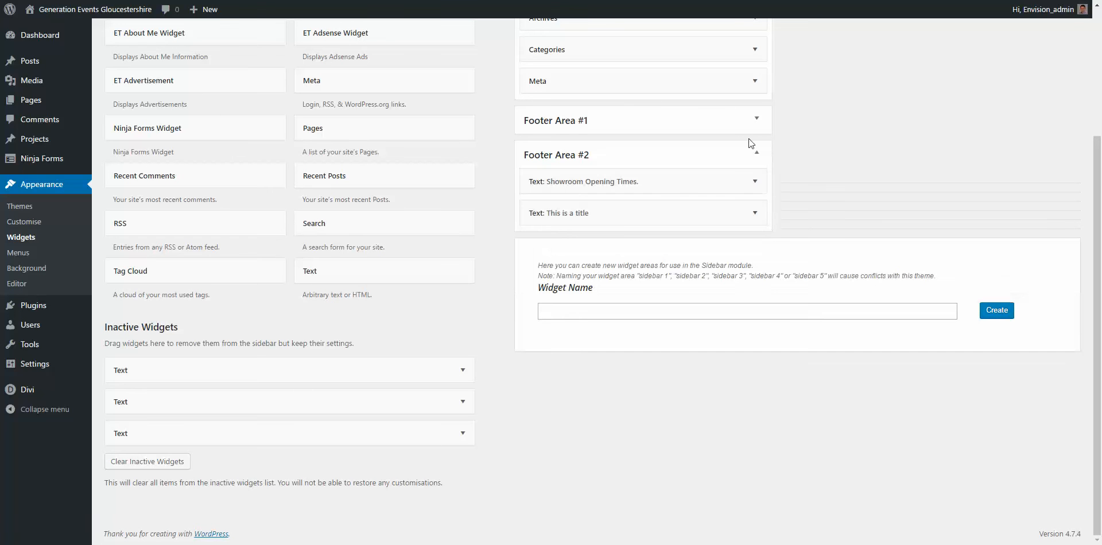
click(753, 213)
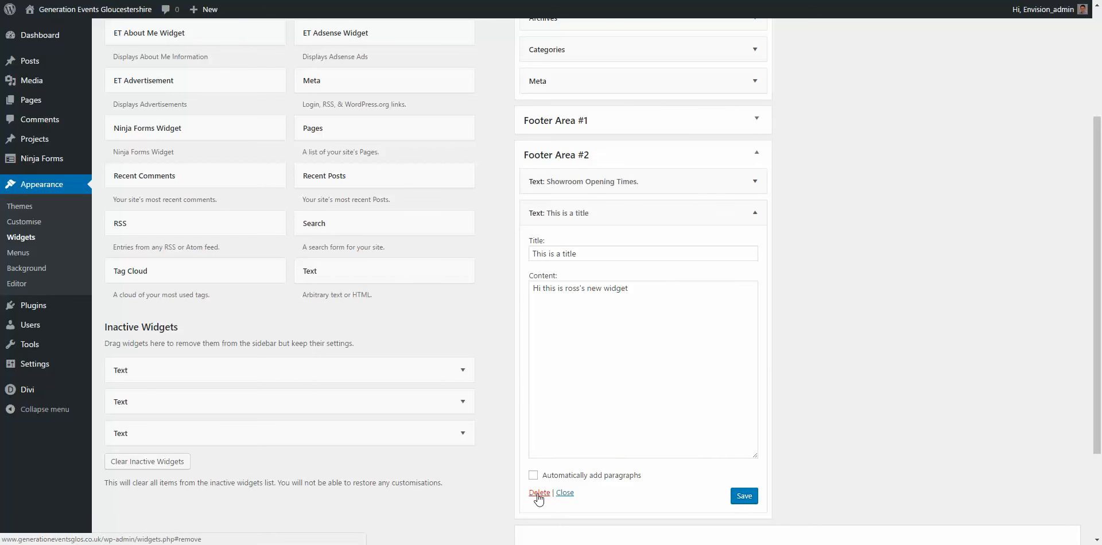
click(539, 494)
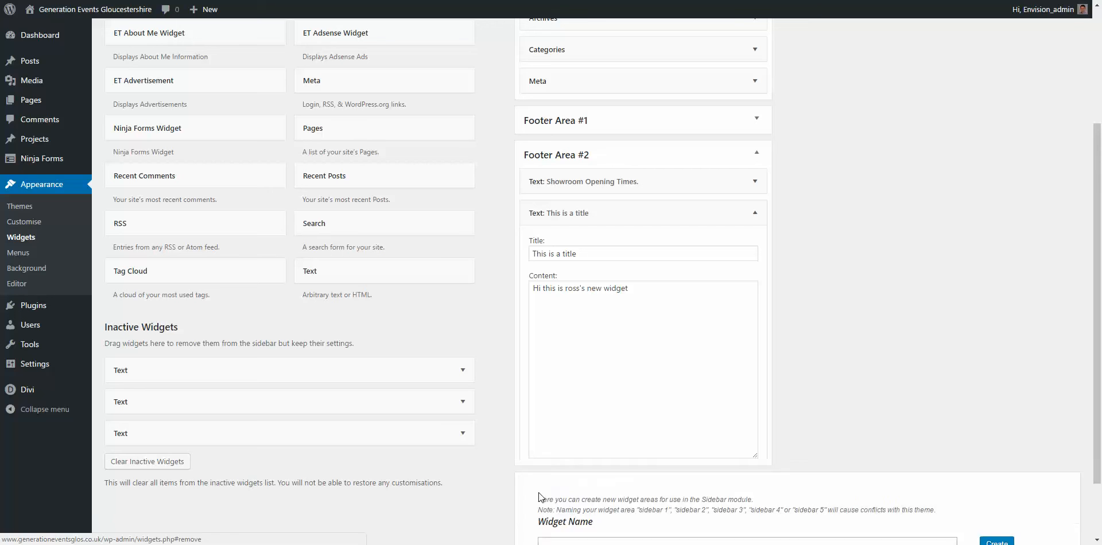
Step: Scroll the live home page footer to confirm the 'This is a title' widget is gone
mouse_move(86, 10)
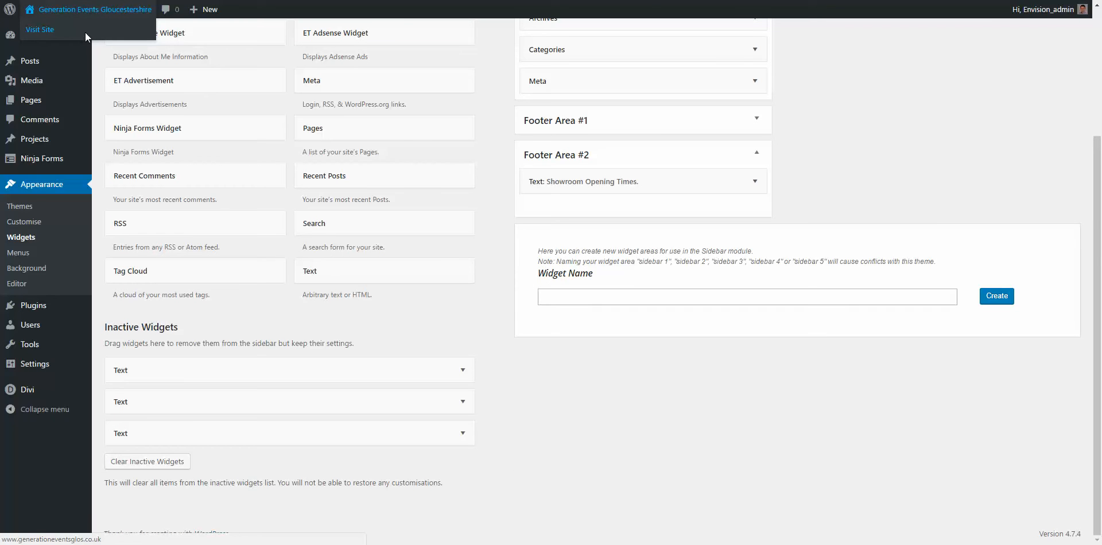
click(85, 33)
scroll(637, 349, down, 15)
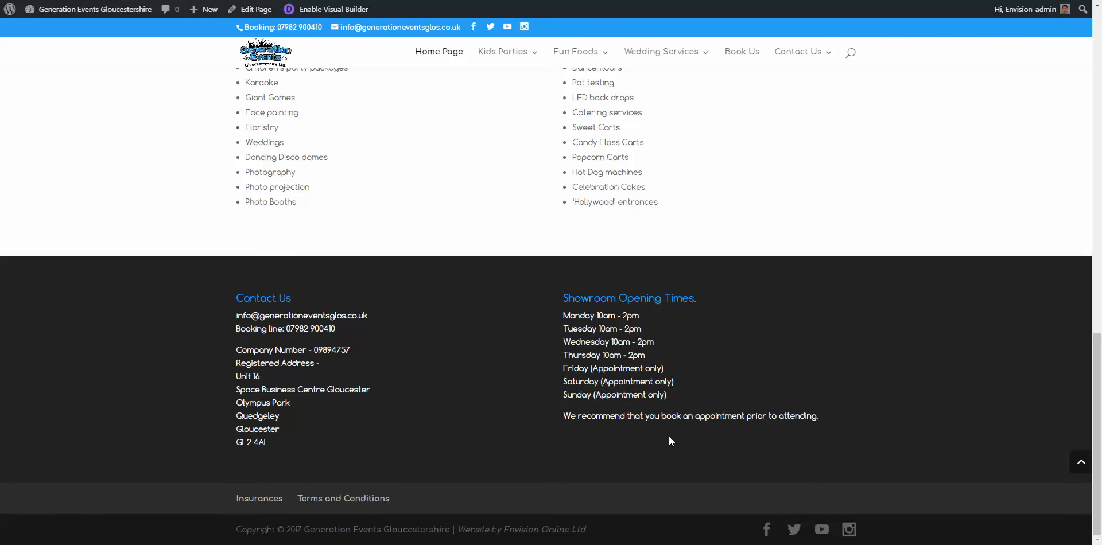
scroll(560, 150, up, 15)
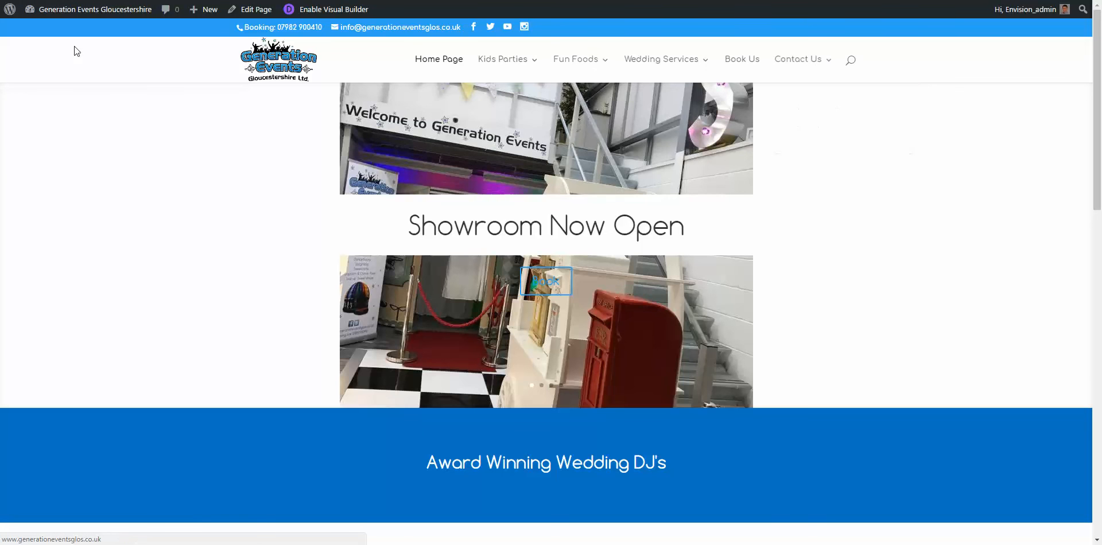
Step: Go to Appearance > Menus and list every site page under View All in the Pages box
mouse_move(49, 8)
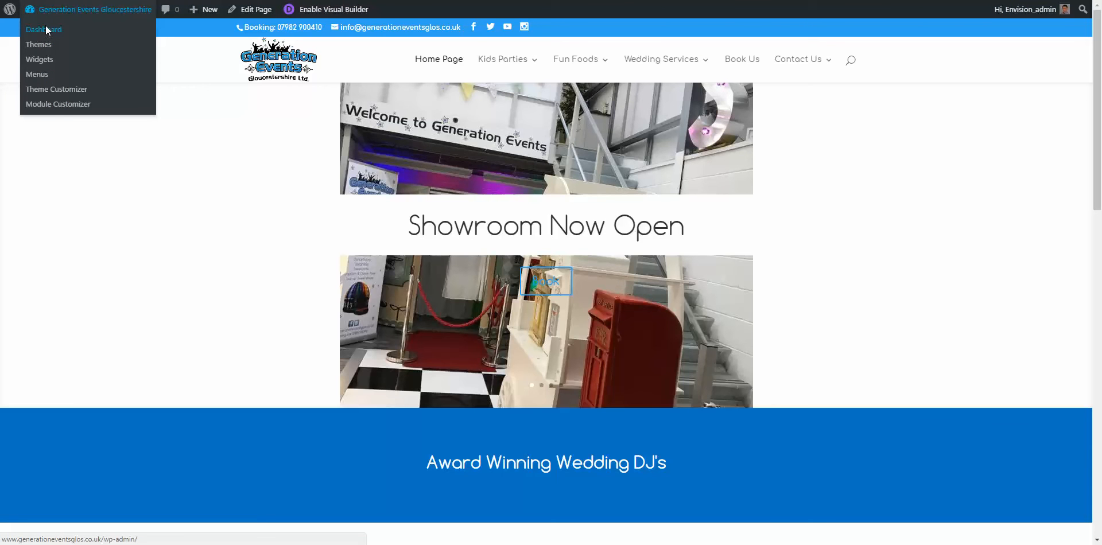
click(46, 28)
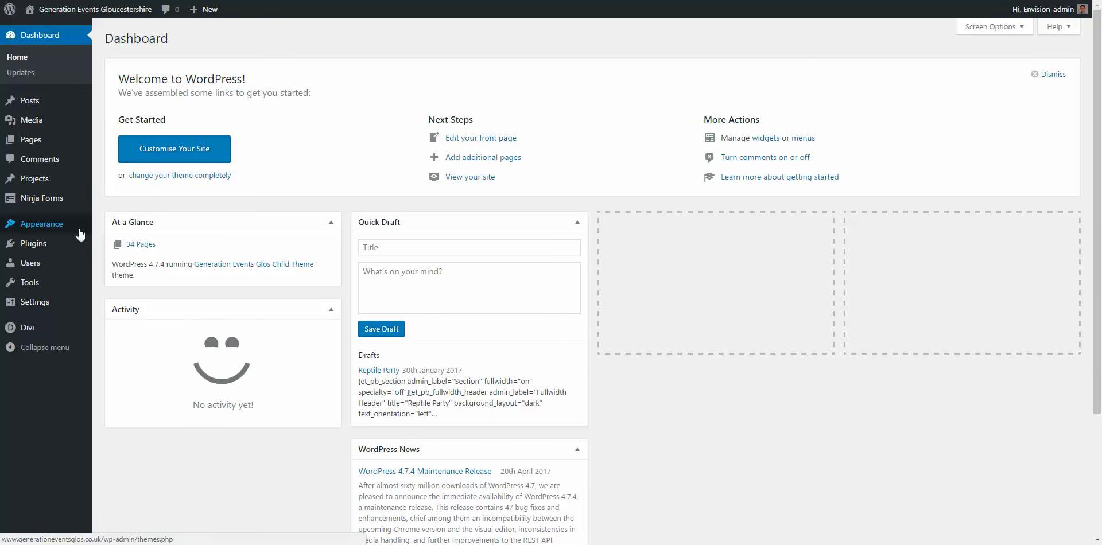
mouse_move(71, 236)
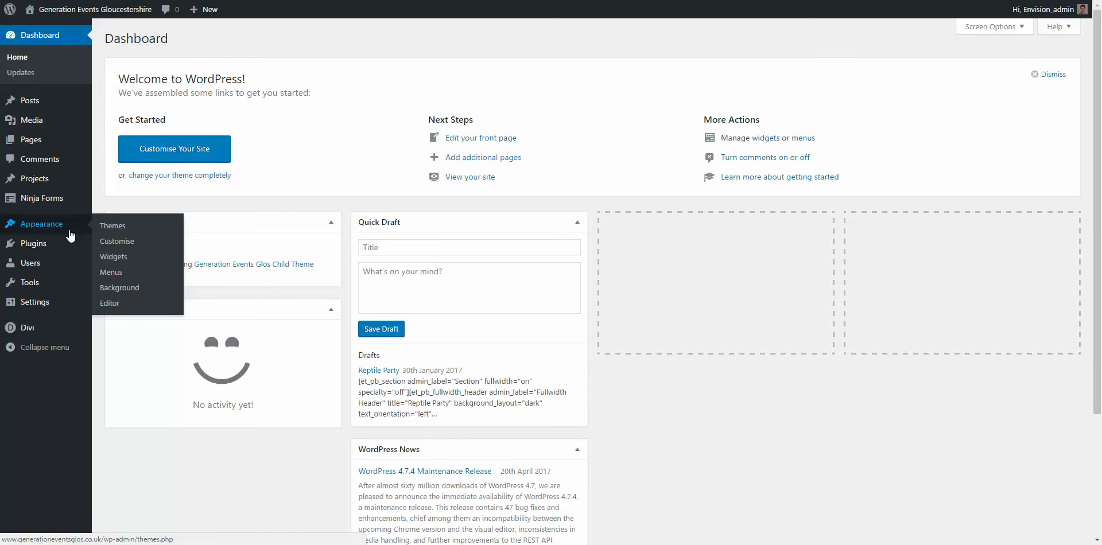
click(111, 273)
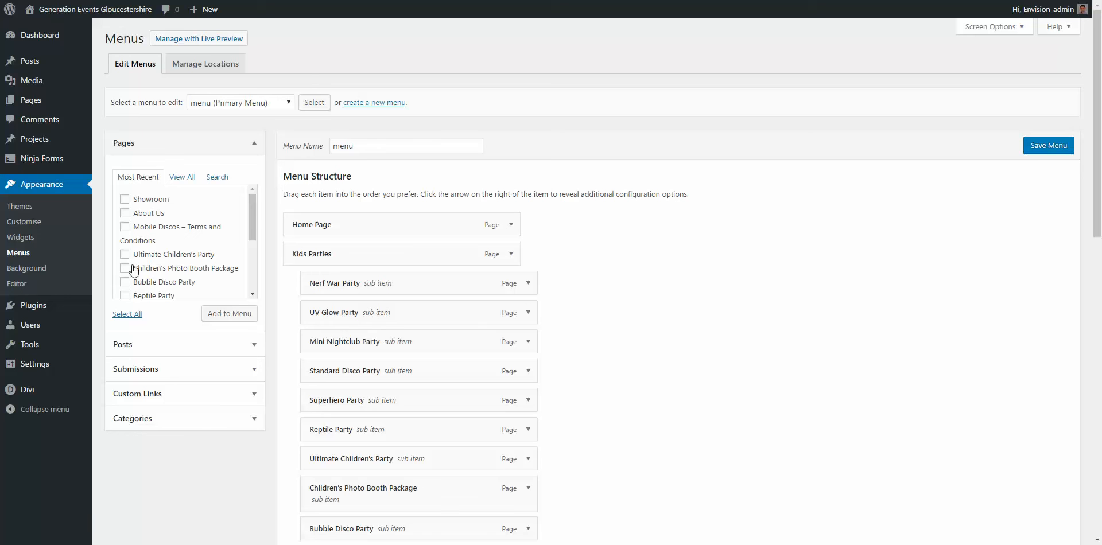
scroll(119, 270, down, 3)
scroll(578, 269, down, 2)
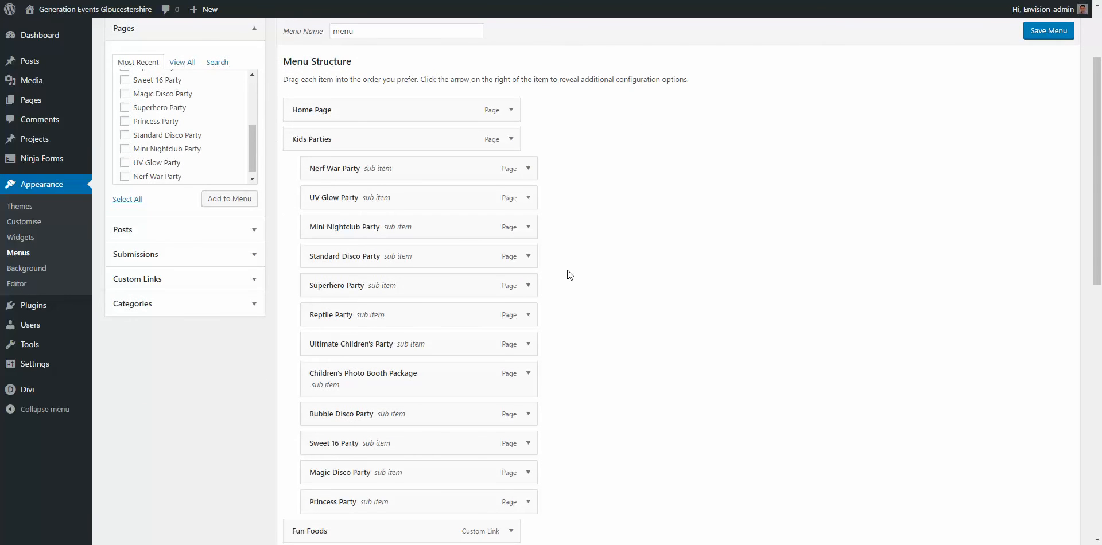
scroll(570, 275, down, 2)
scroll(571, 273, up, 4)
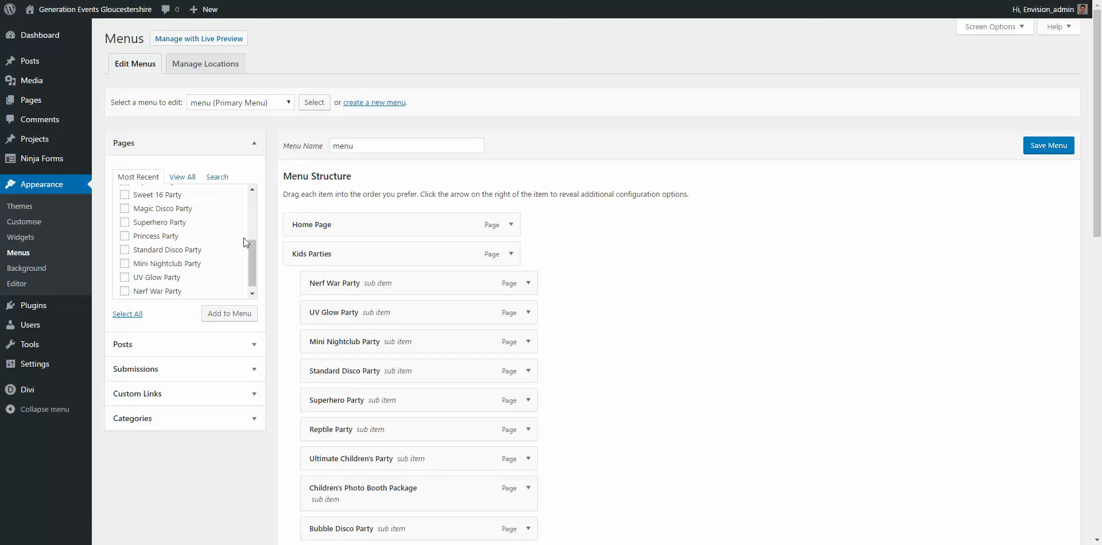
click(182, 177)
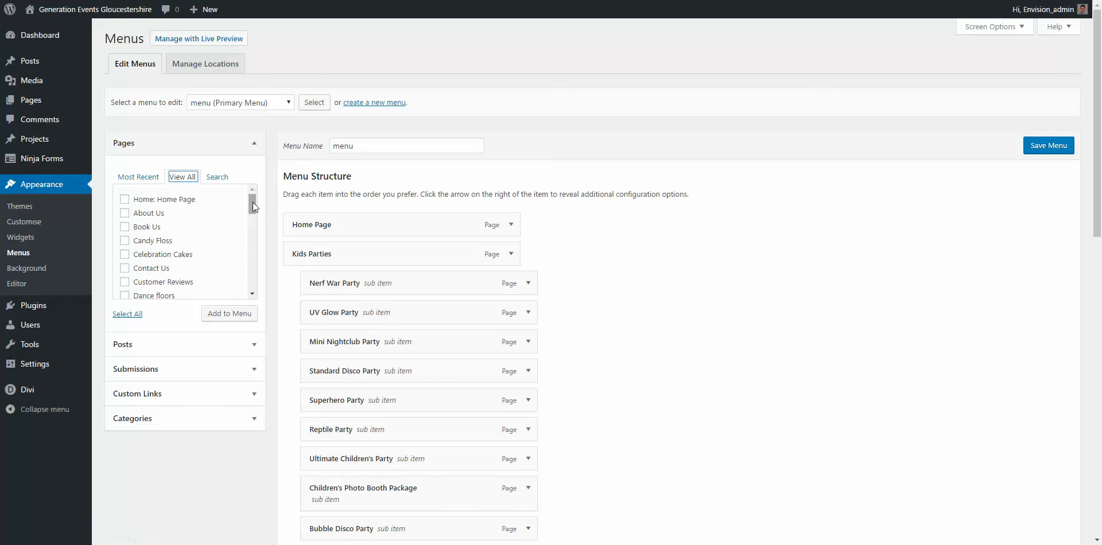
drag(252, 202, 255, 280)
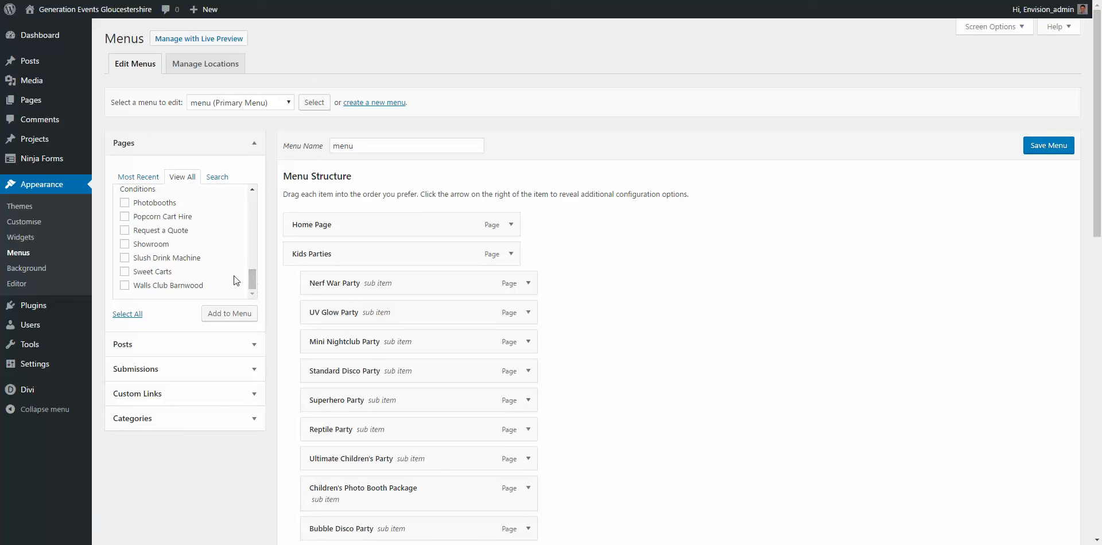
Step: Add the Walls Club Barnwood page to the Primary Menu
click(125, 286)
click(228, 315)
scroll(532, 323, down, 7)
scroll(532, 323, down, 6)
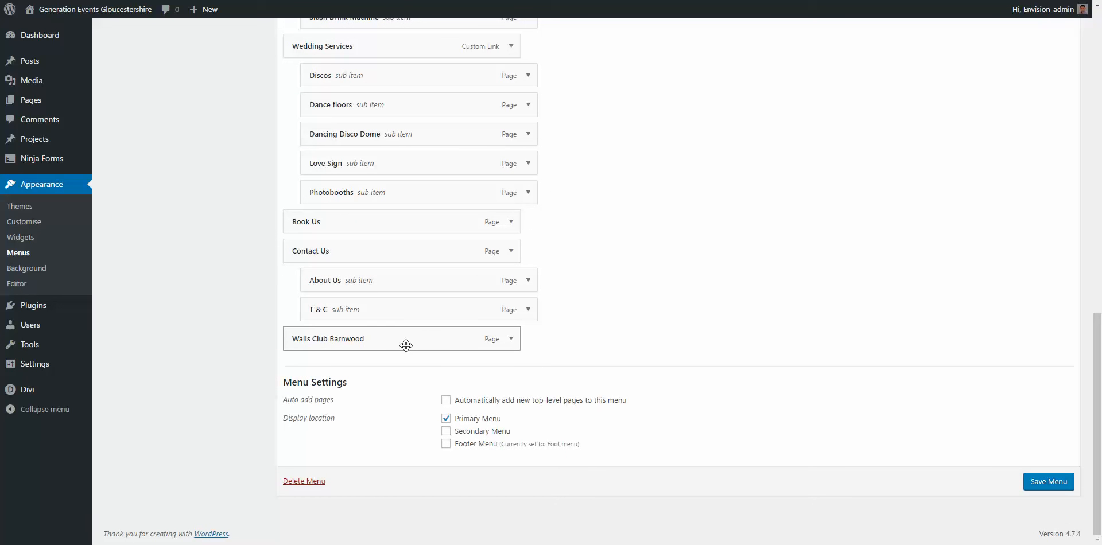
Step: Move Walls Club Barnwood above Book Us and out of Wedding Services to the top level
drag(406, 345, 373, 251)
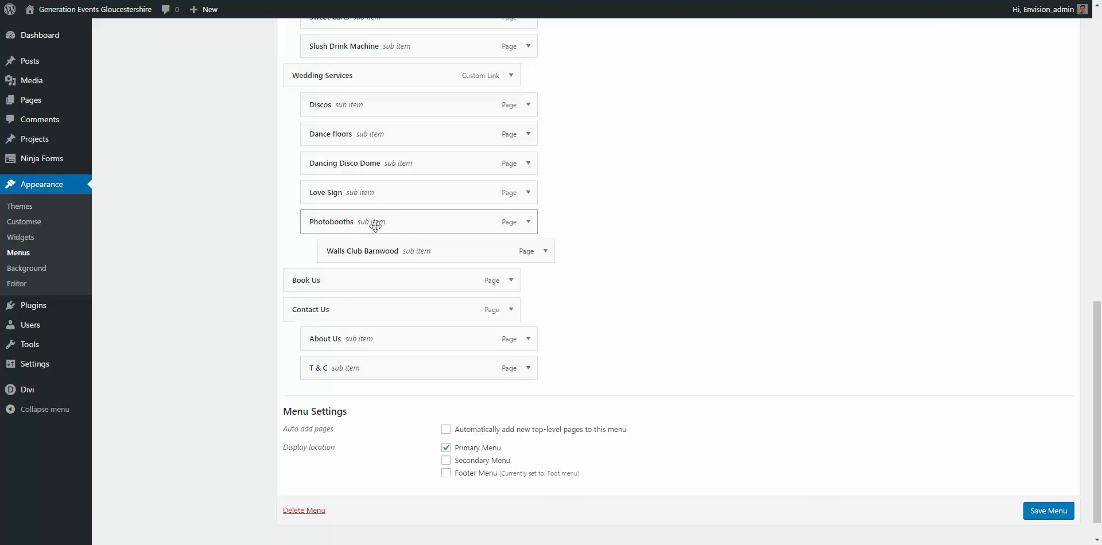
drag(359, 251, 343, 251)
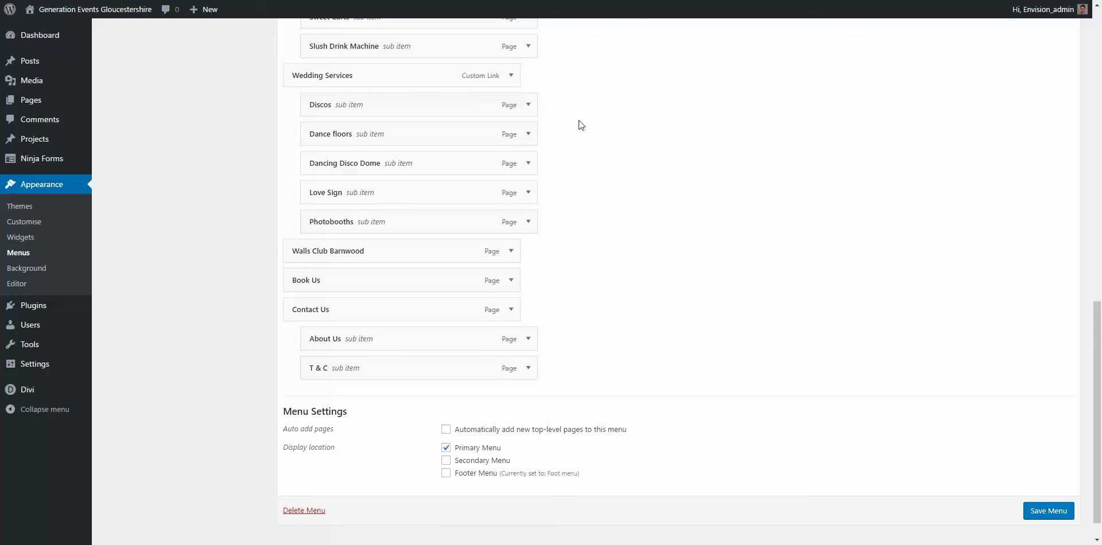
scroll(578, 125, up, 13)
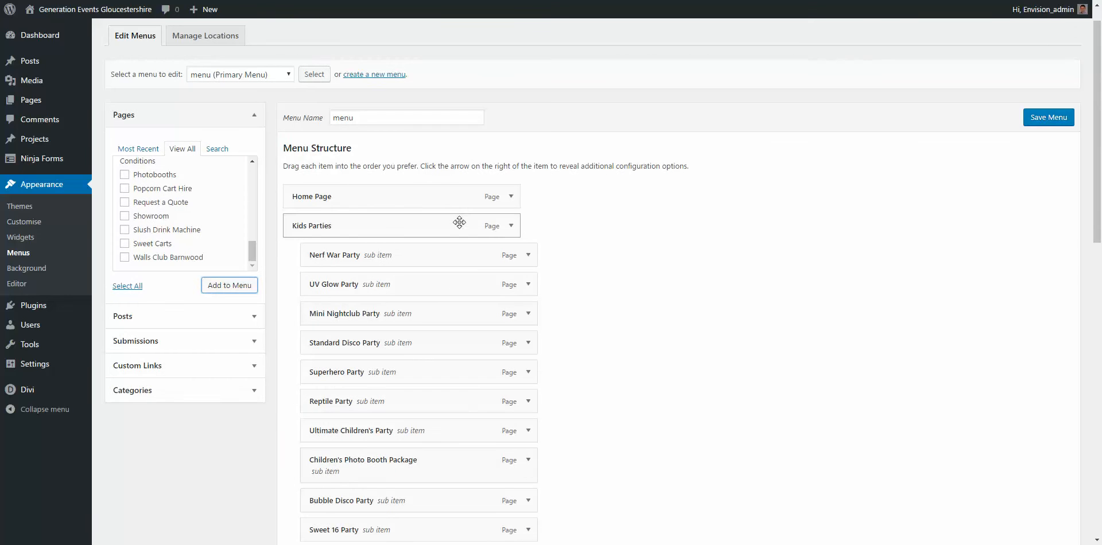
Step: Pick Foot menu (Footer Menu) to edit, then head to the live site from the admin bar
click(268, 76)
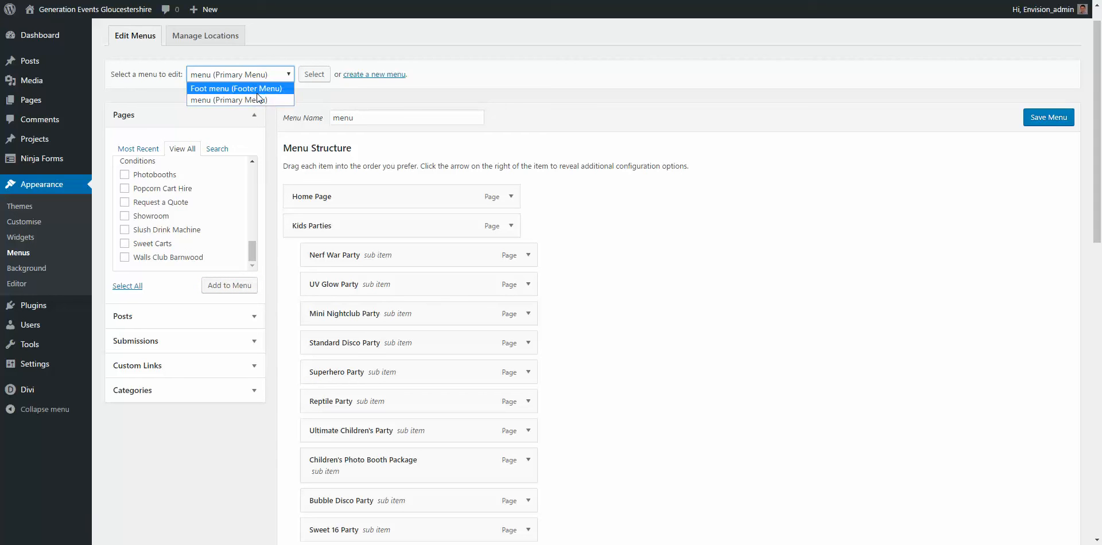
click(257, 88)
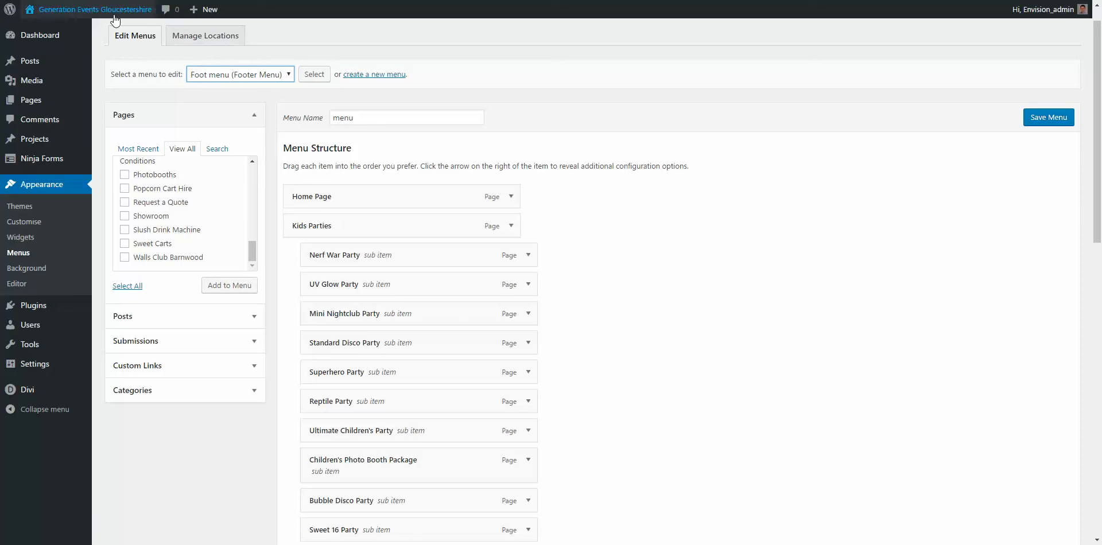
click(226, 70)
mouse_move(97, 9)
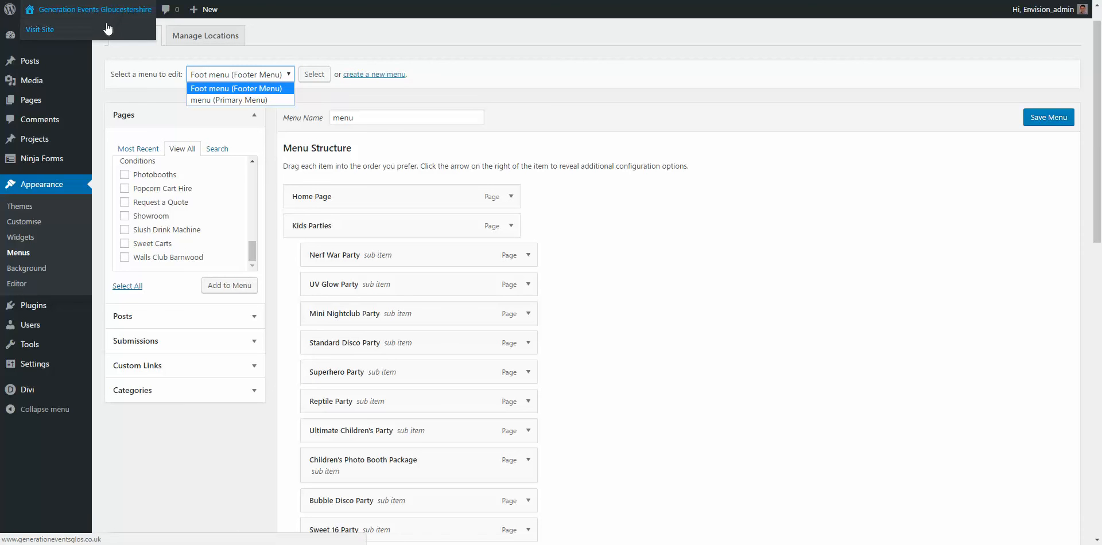
click(104, 26)
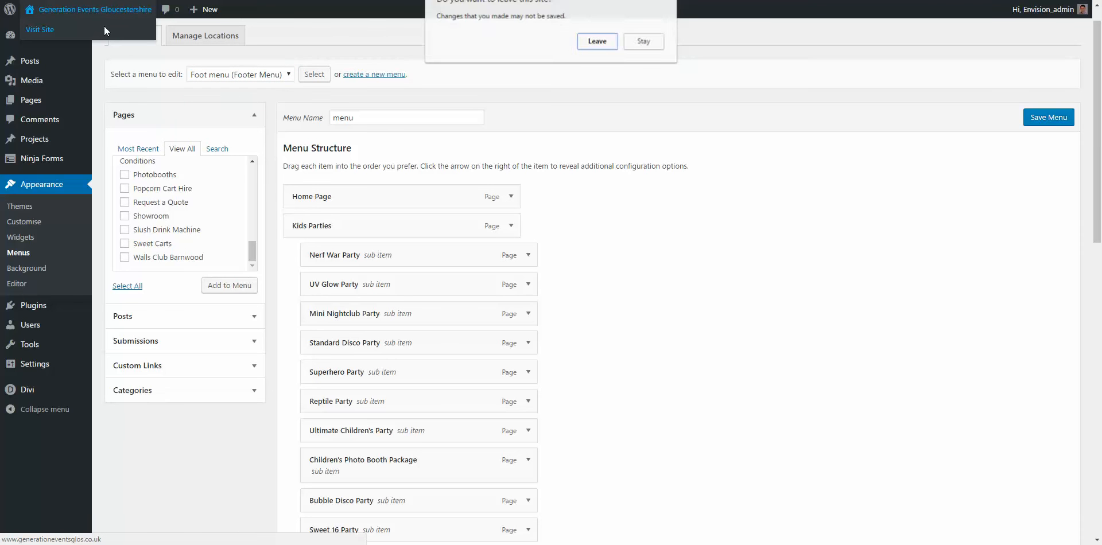
Step: Leave the editor and highlight the home page footer's Insurances and Terms and Conditions links
click(600, 42)
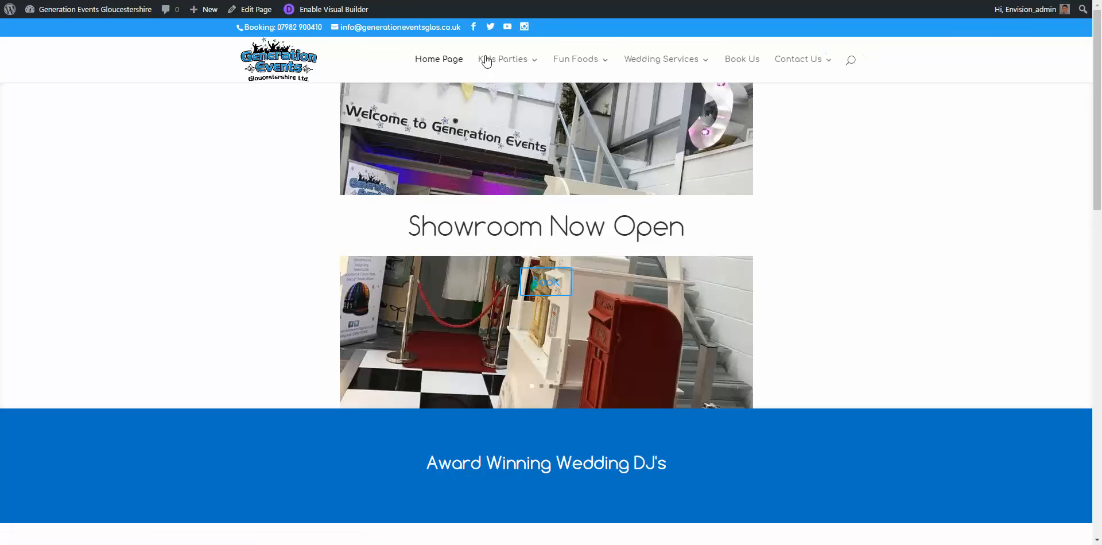
scroll(744, 227, down, 15)
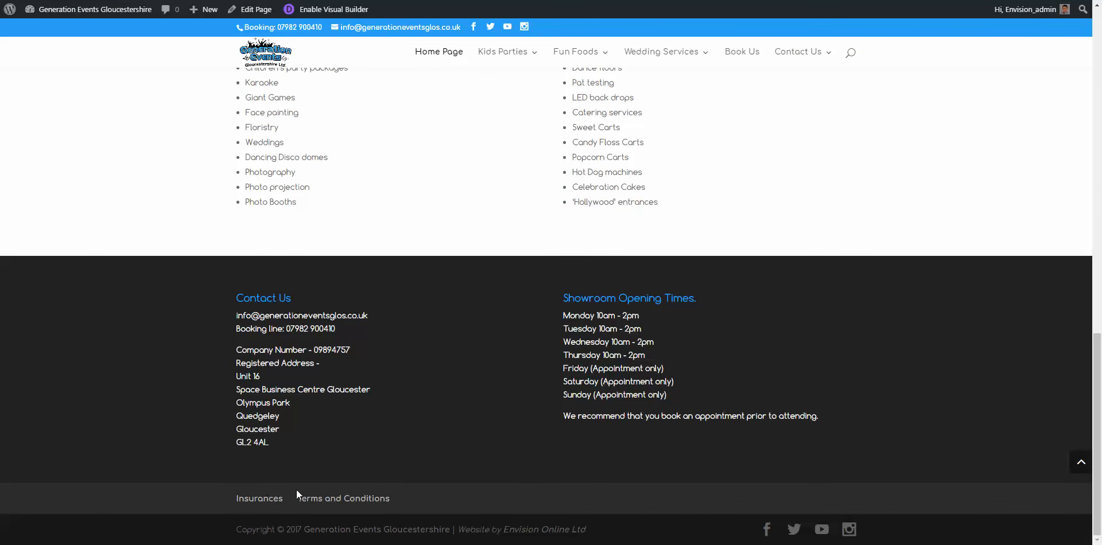
scroll(294, 488, up, 10)
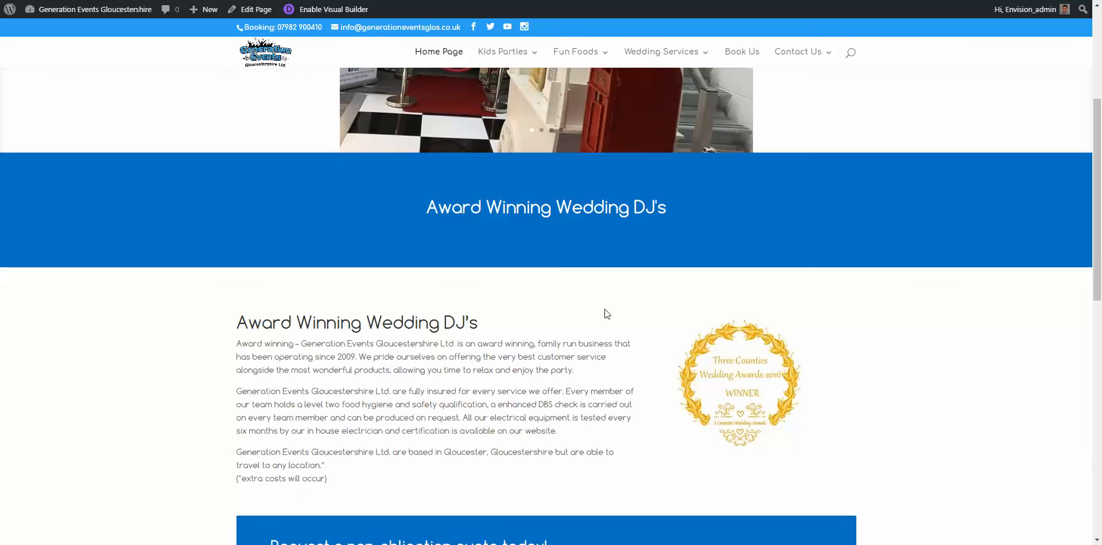
mouse_move(487, 57)
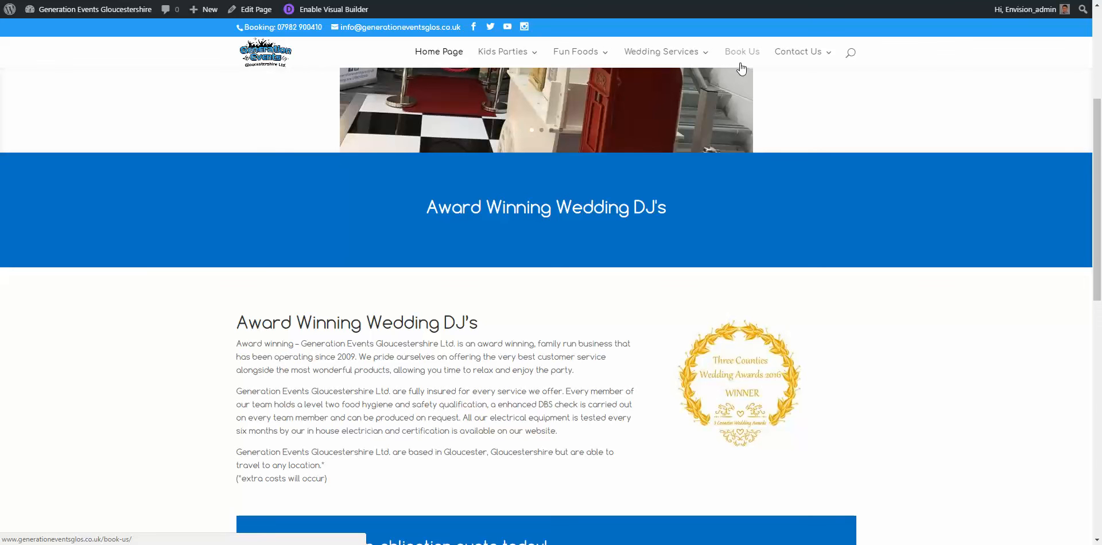
scroll(689, 108, down, 15)
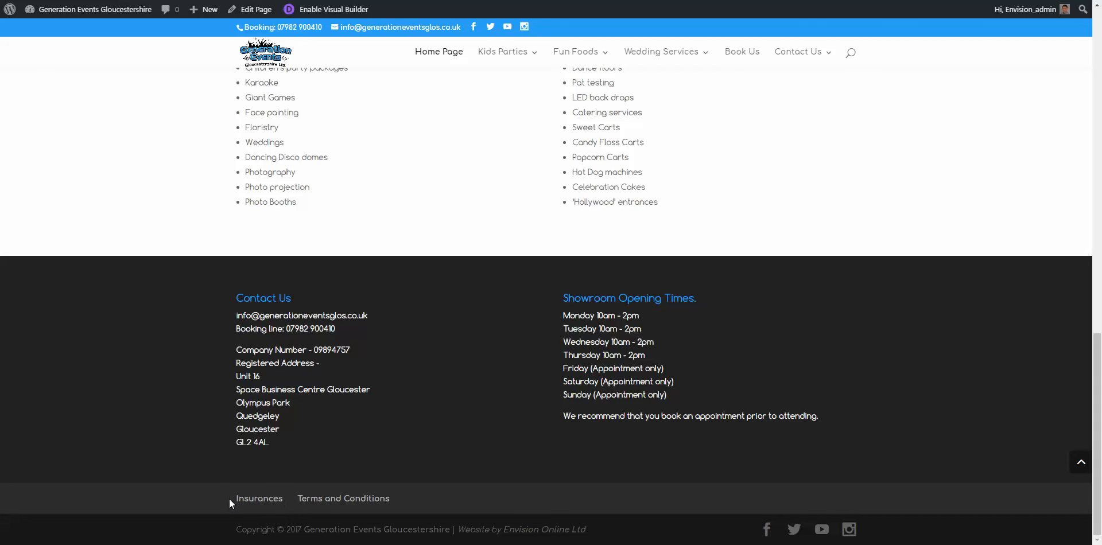
drag(229, 498, 422, 500)
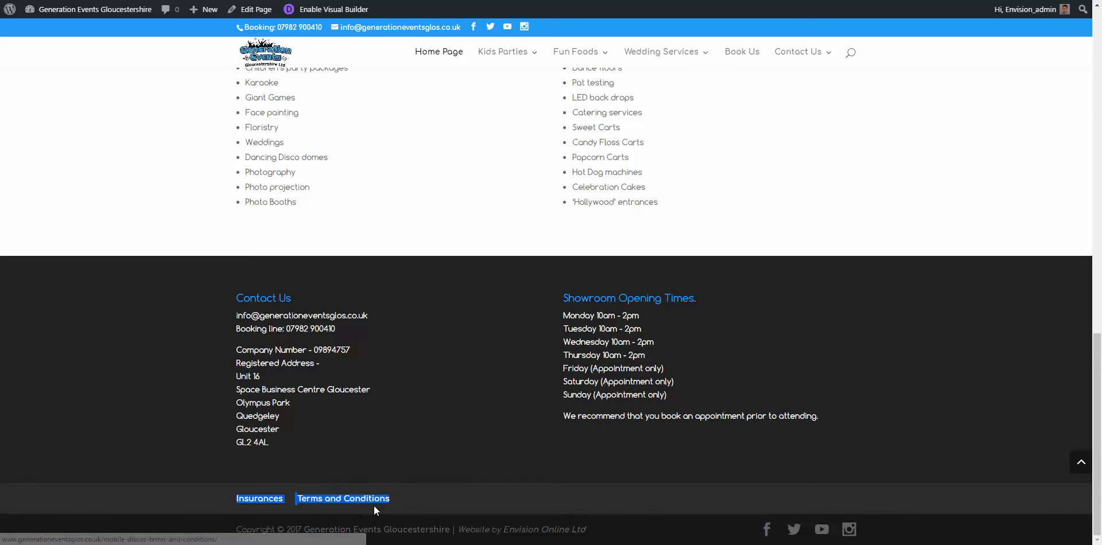
Step: From the Dashboard, go to Appearance > Menus and load Foot menu (Footer Menu) for editing
mouse_move(76, 16)
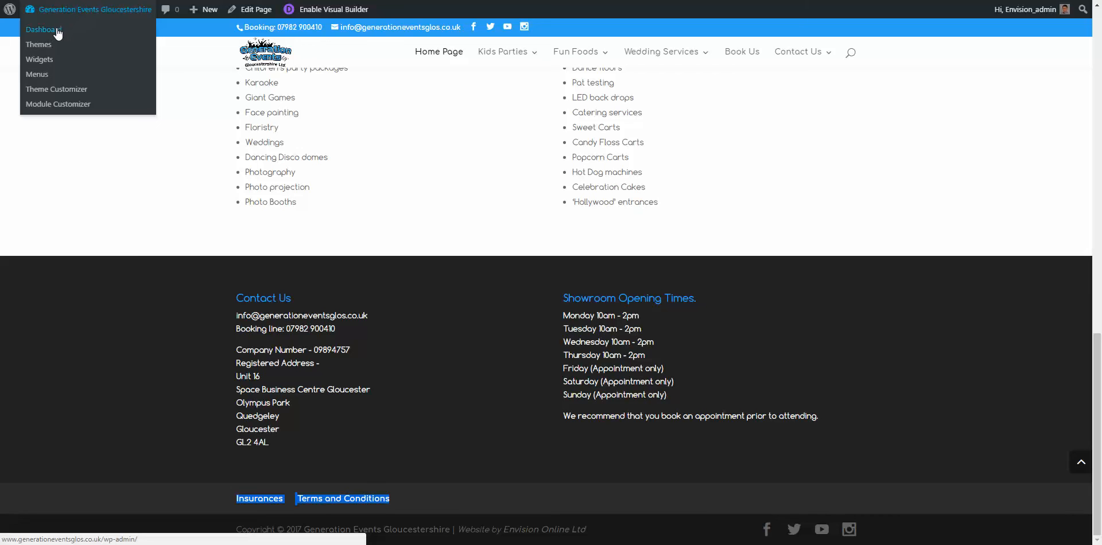
click(53, 34)
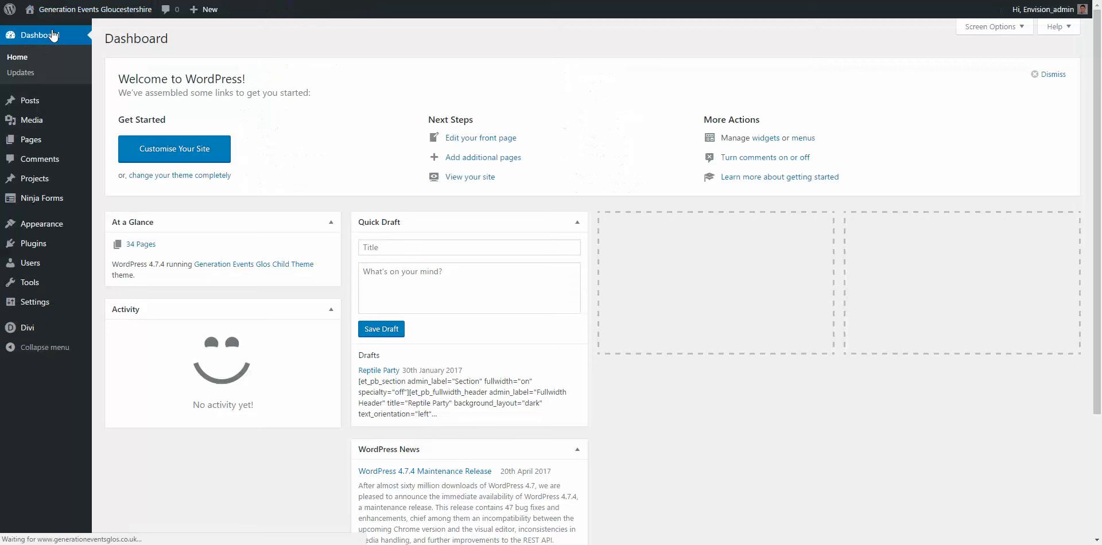
mouse_move(35, 224)
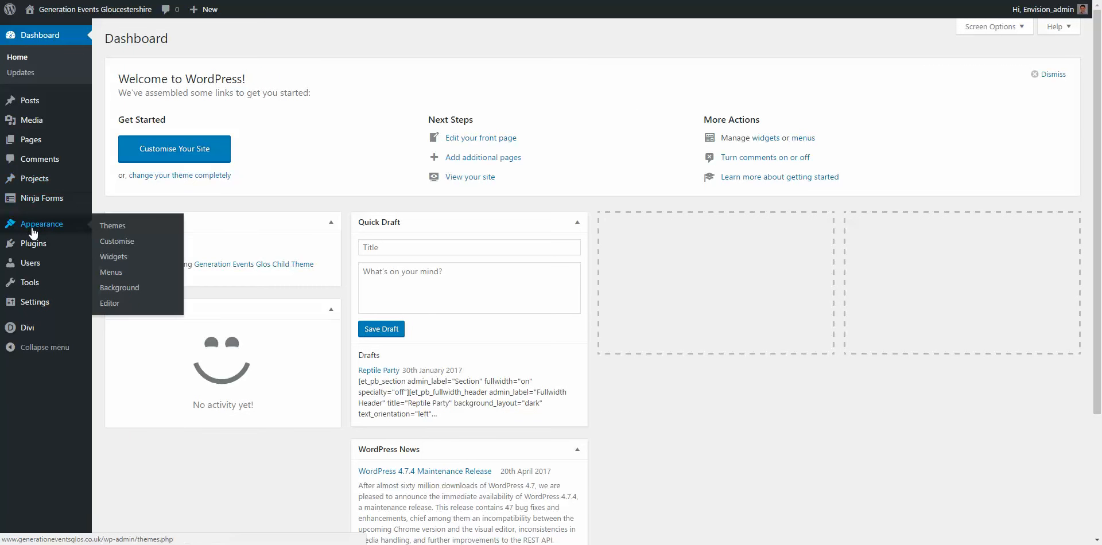
click(113, 276)
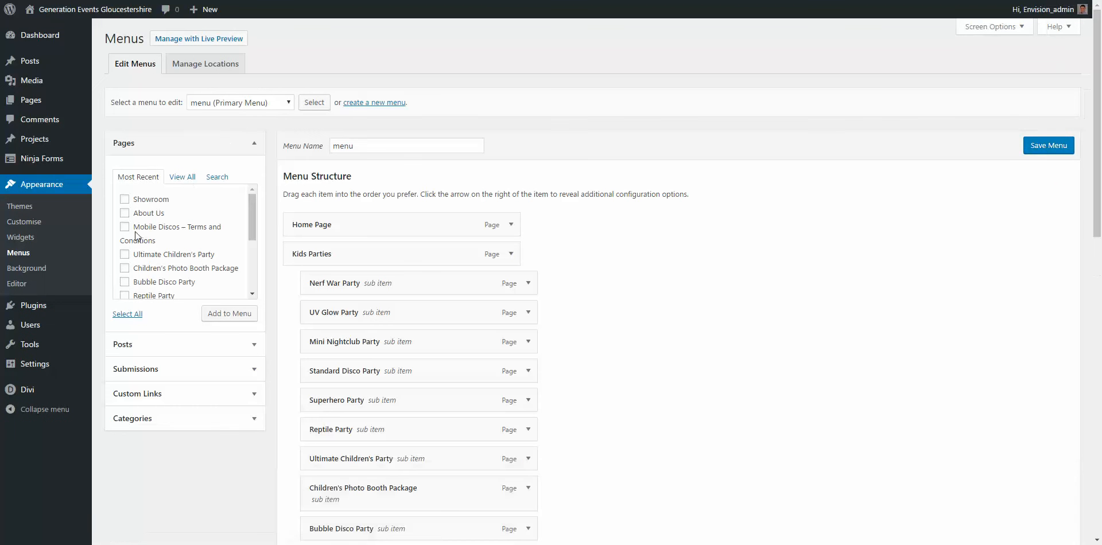
click(243, 106)
click(247, 114)
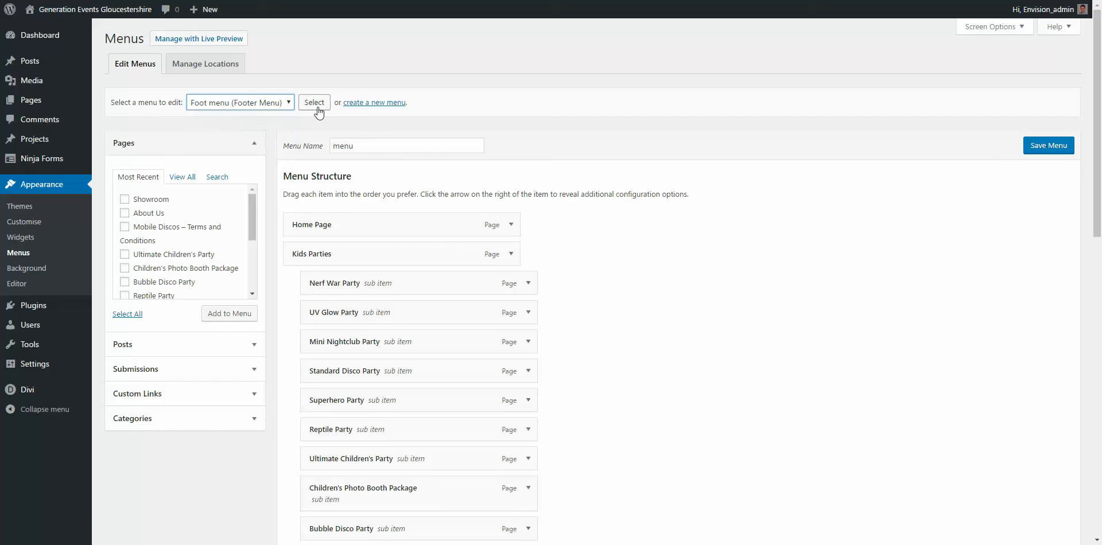
click(319, 107)
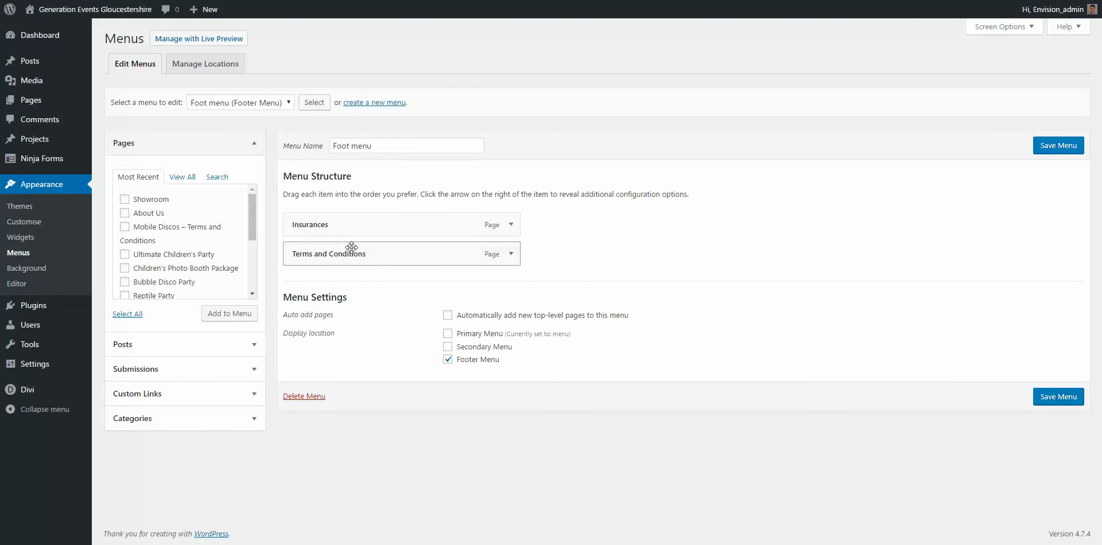
Step: Add About Us from the Most Recent pages list to the Foot menu
click(125, 214)
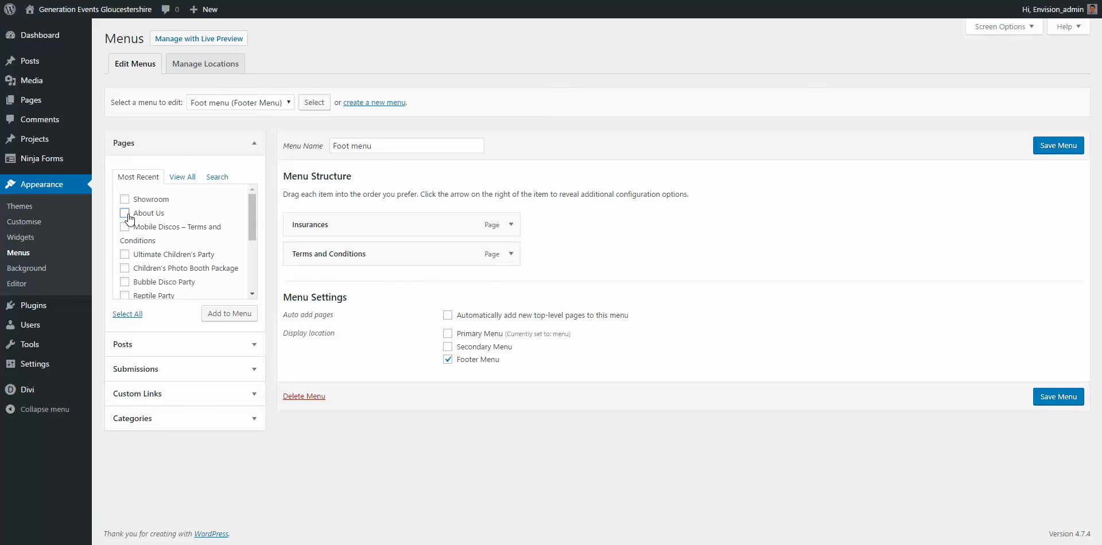
click(229, 314)
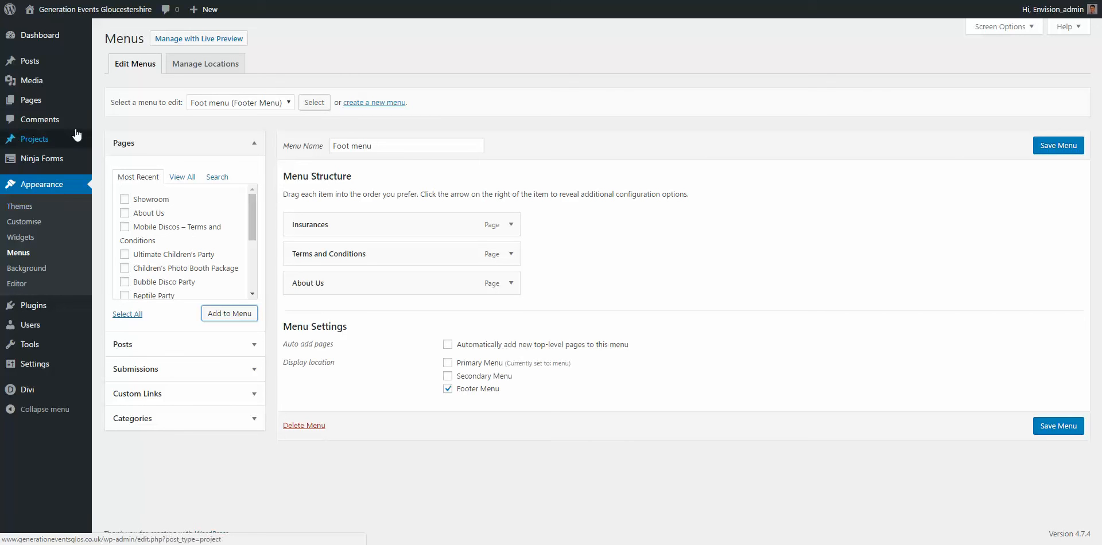
Step: Open Pages > All Pages, discarding the unsaved menu changes, and browse the 39-page list
mouse_move(70, 104)
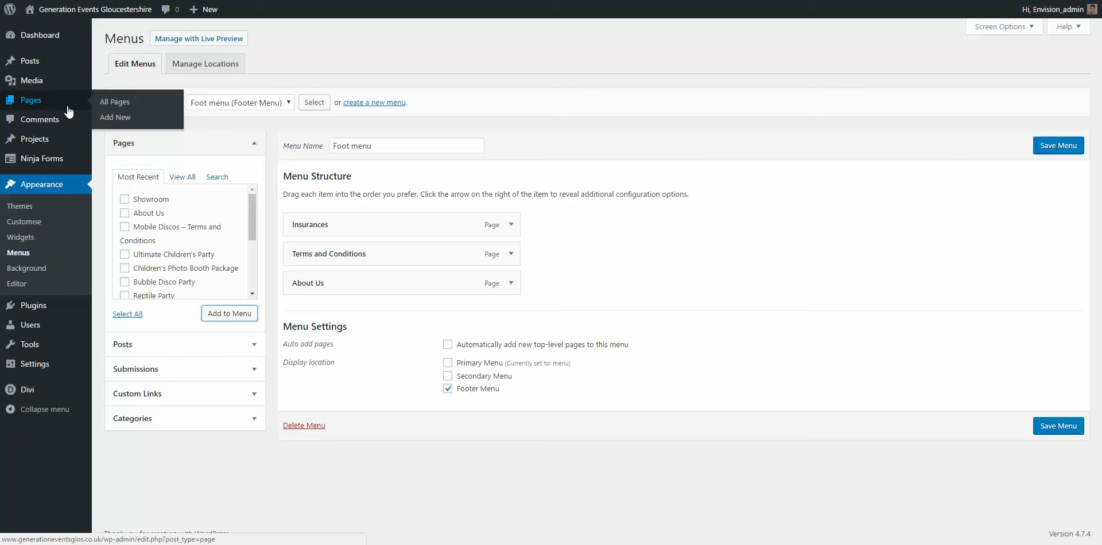
click(114, 104)
click(593, 39)
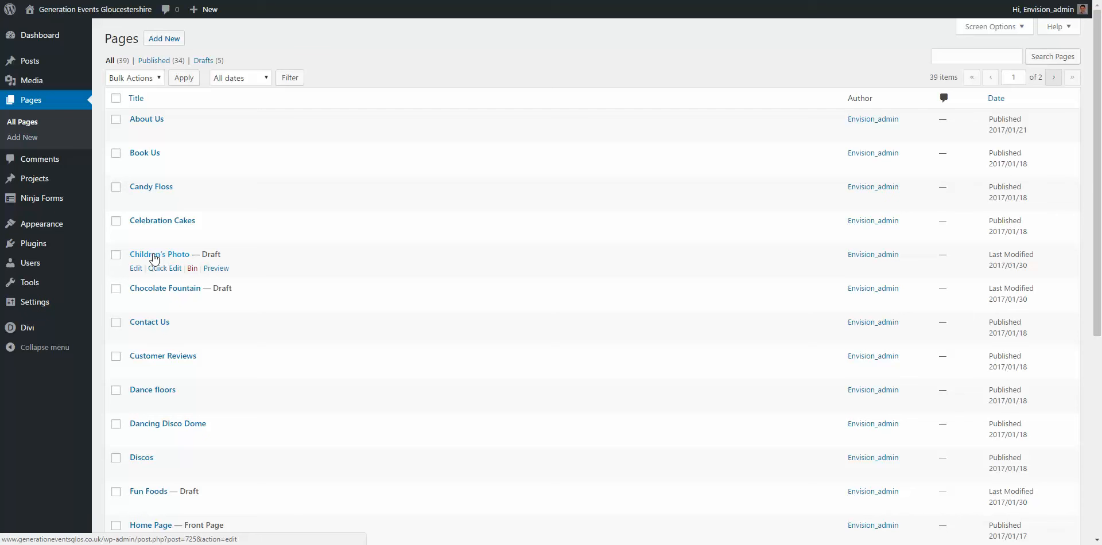
scroll(209, 261, down, 6)
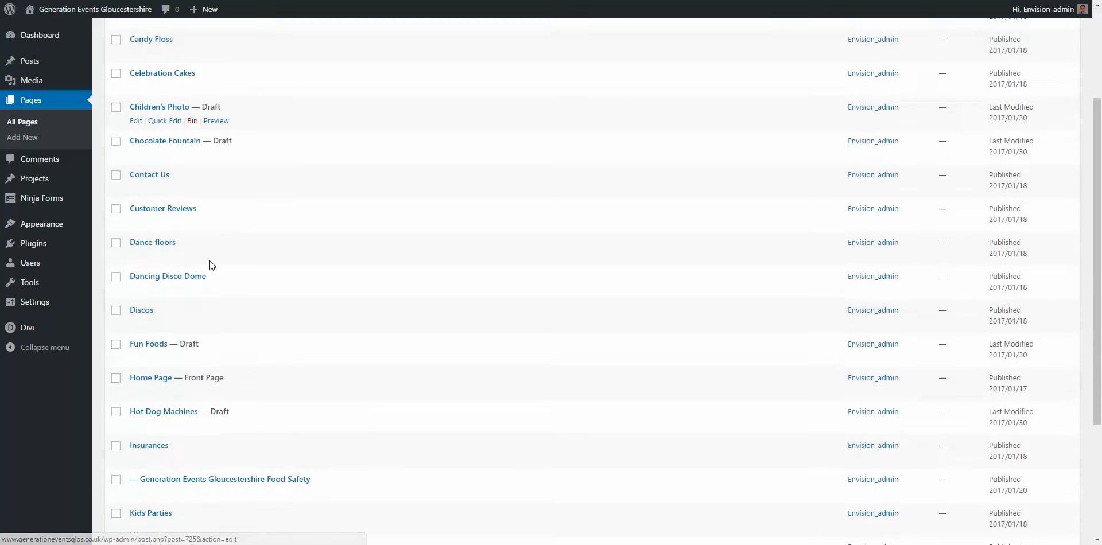
scroll(208, 258, up, 6)
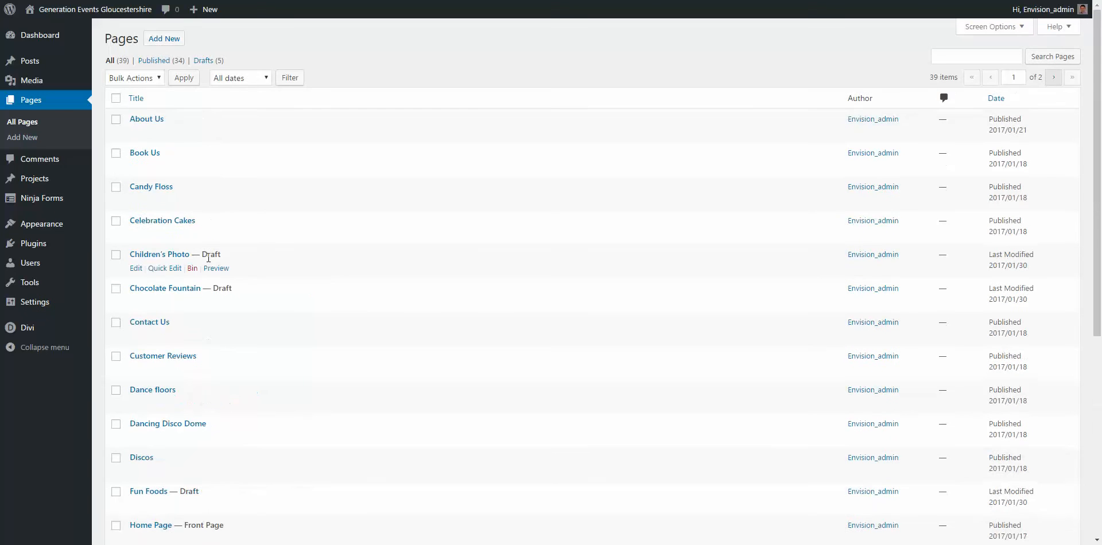